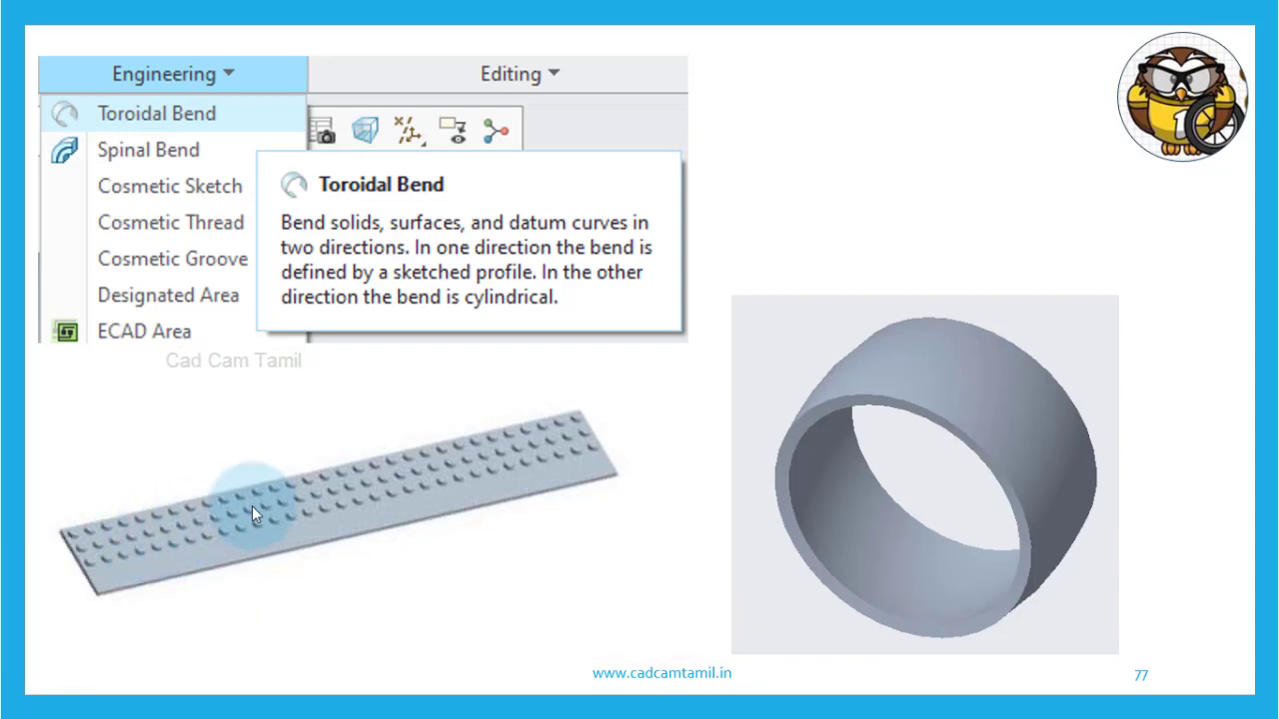
- Advance the presentation from slide 77 to slide 78, the studded tire model
left_click(761, 402)
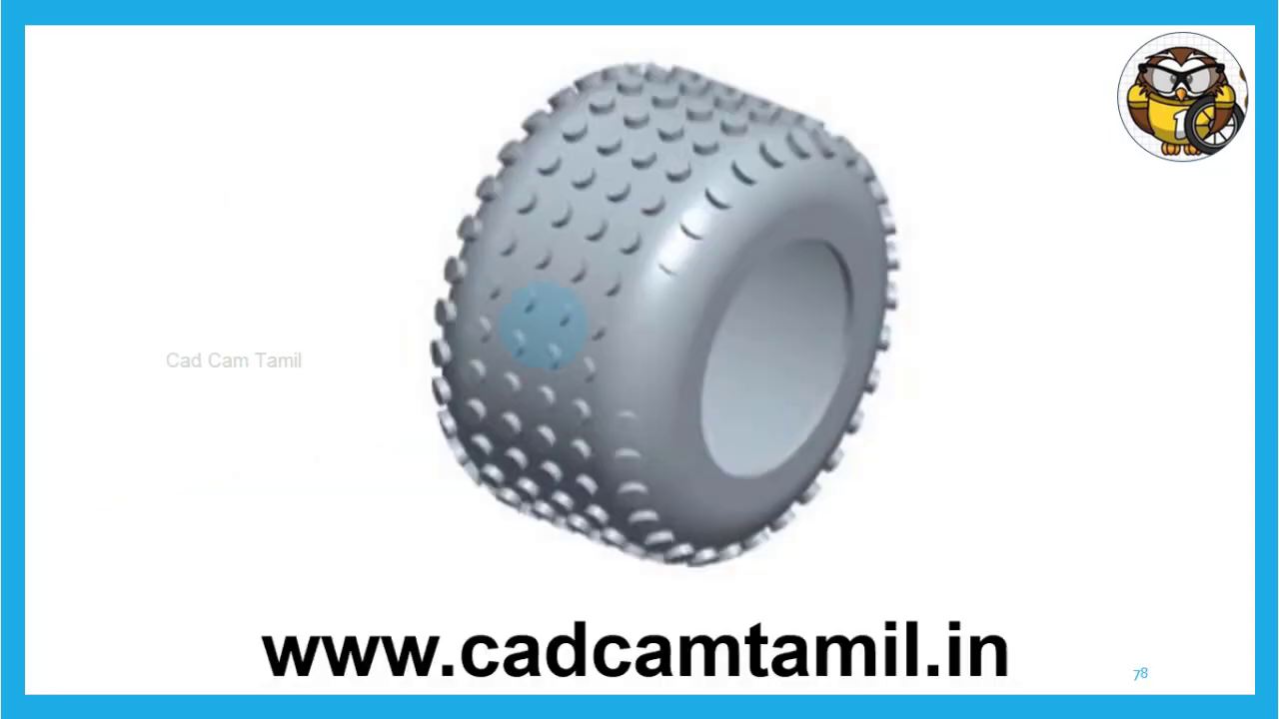
- Play the website address animation on slide 78
left_click(162, 223)
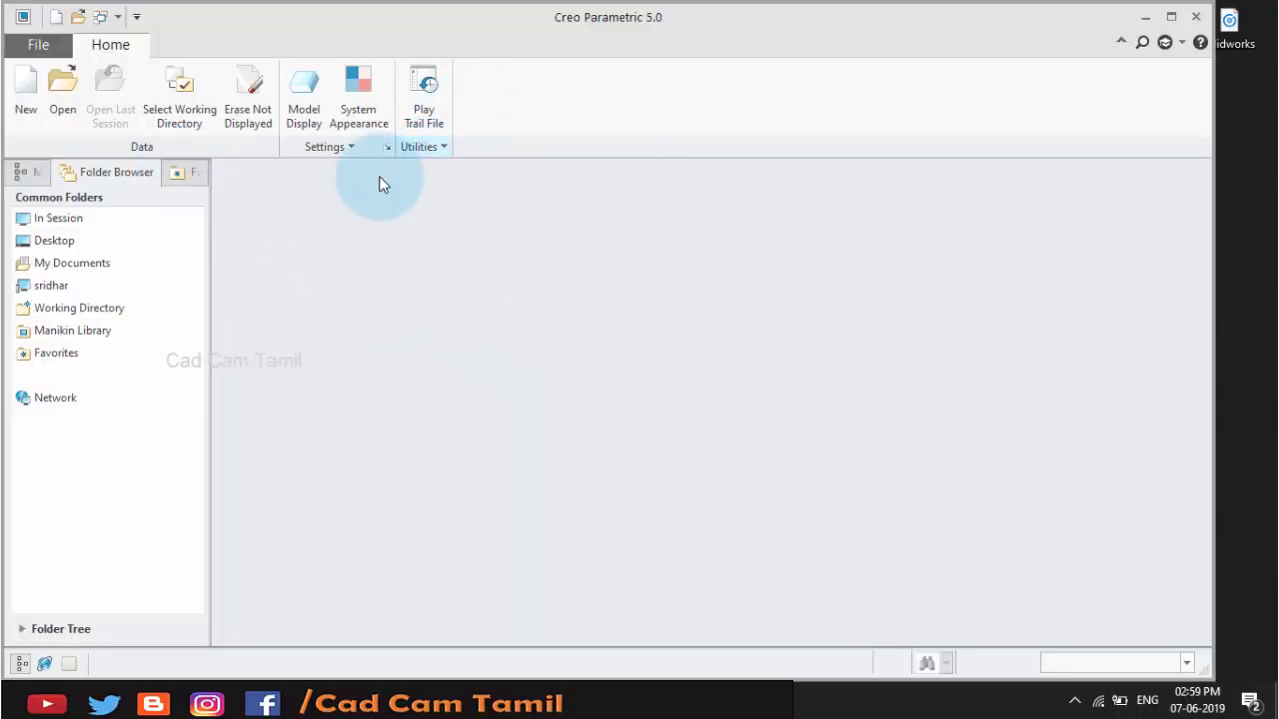
- Create solid part PRT0002 from the mmns_part_solid template instead of the default one
left_click(25, 88)
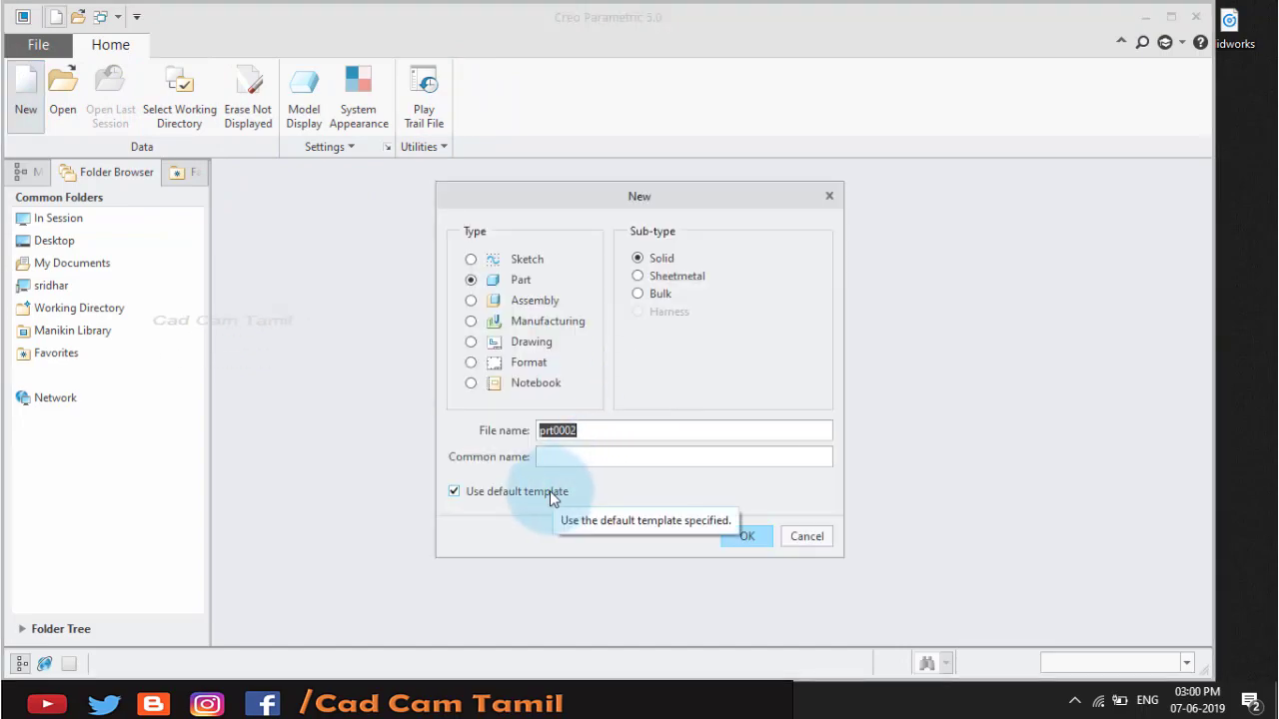
left_click(550, 490)
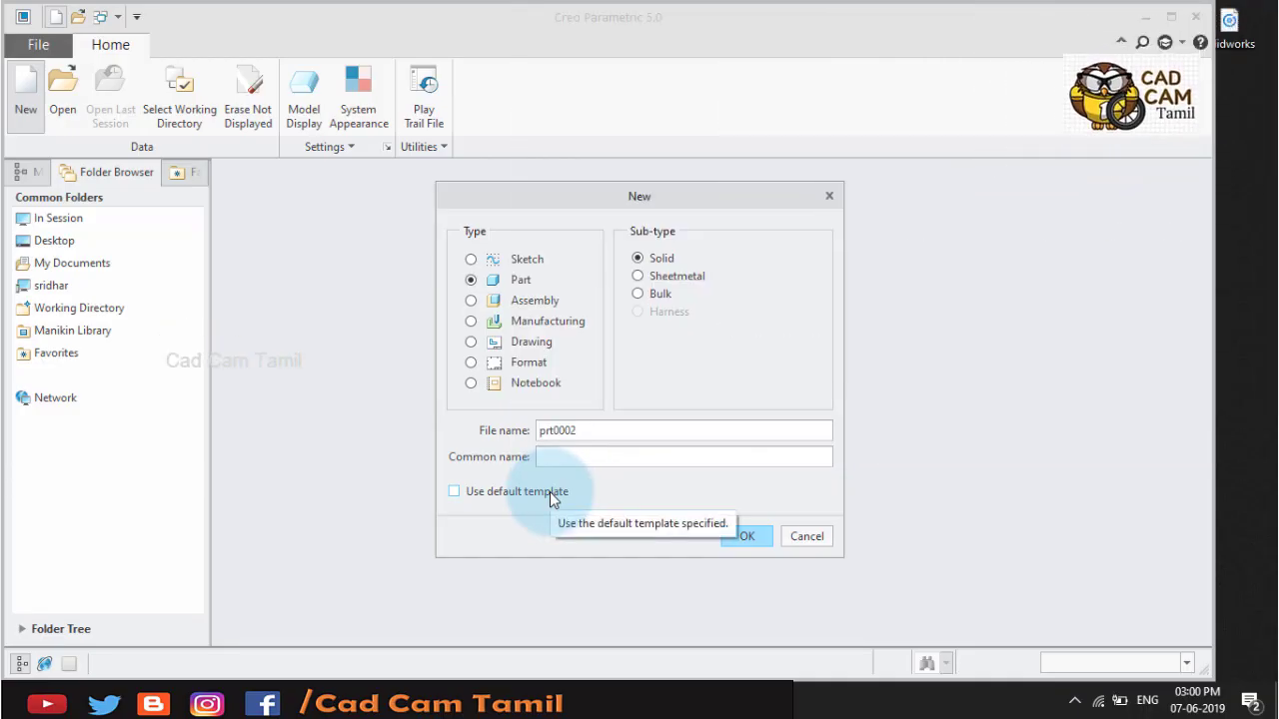
left_click(762, 541)
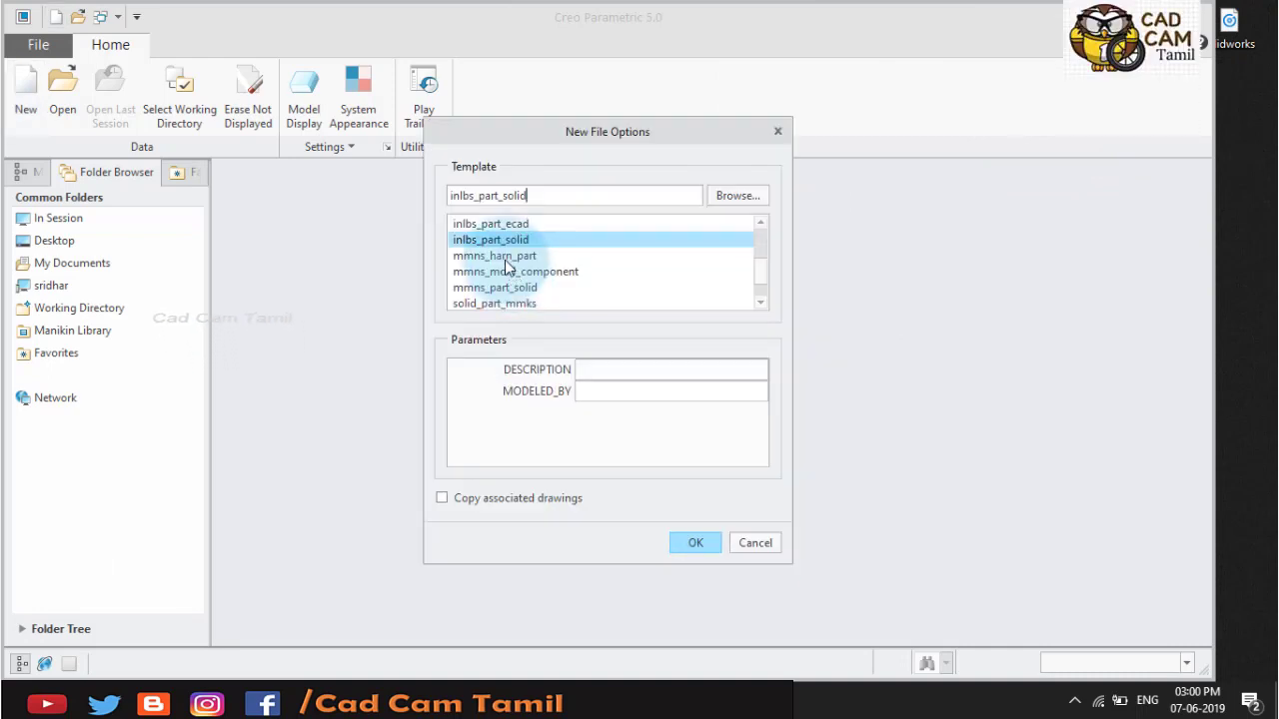
left_click(500, 287)
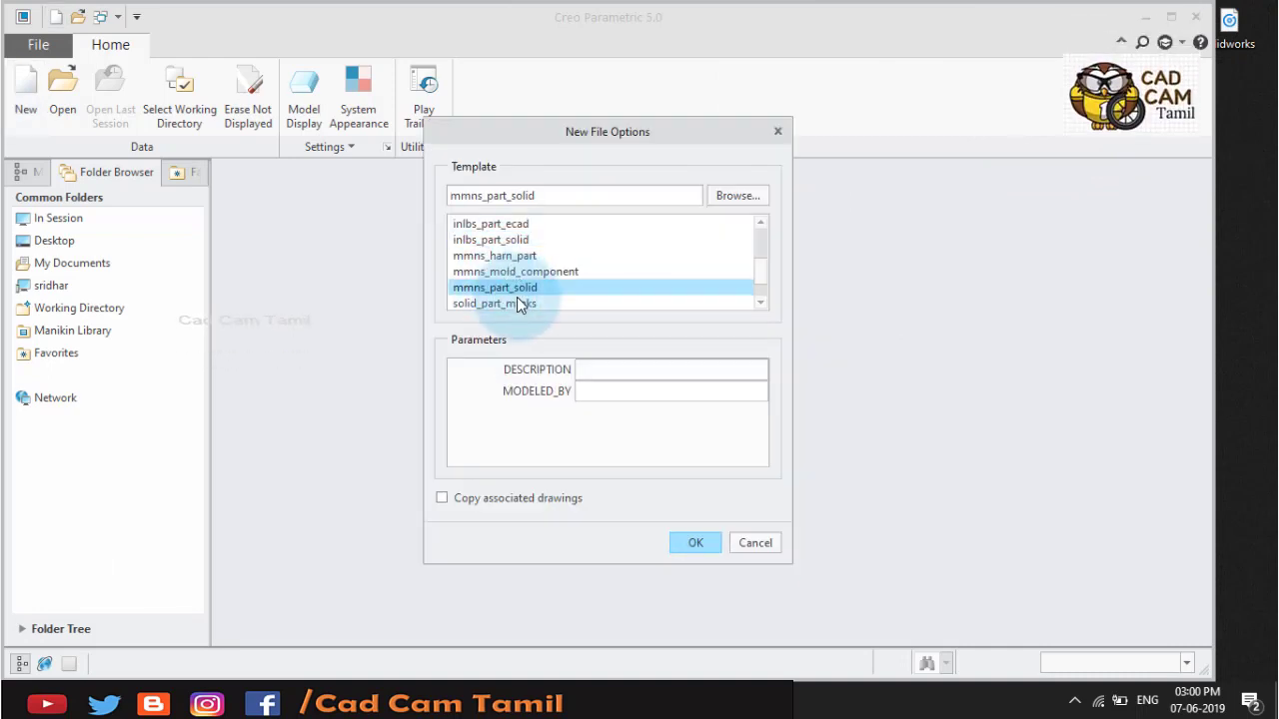
left_click(677, 540)
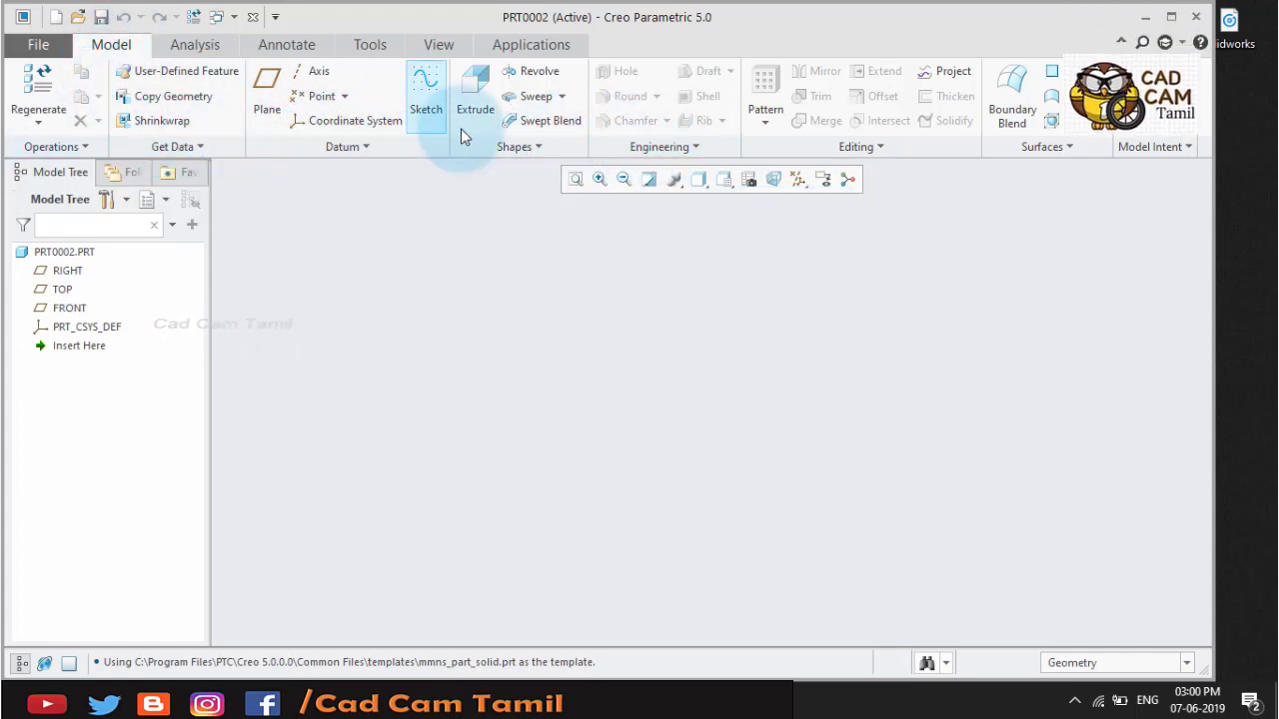
- Start a sketch on the TOP plane, viewed face-on
left_click(691, 148)
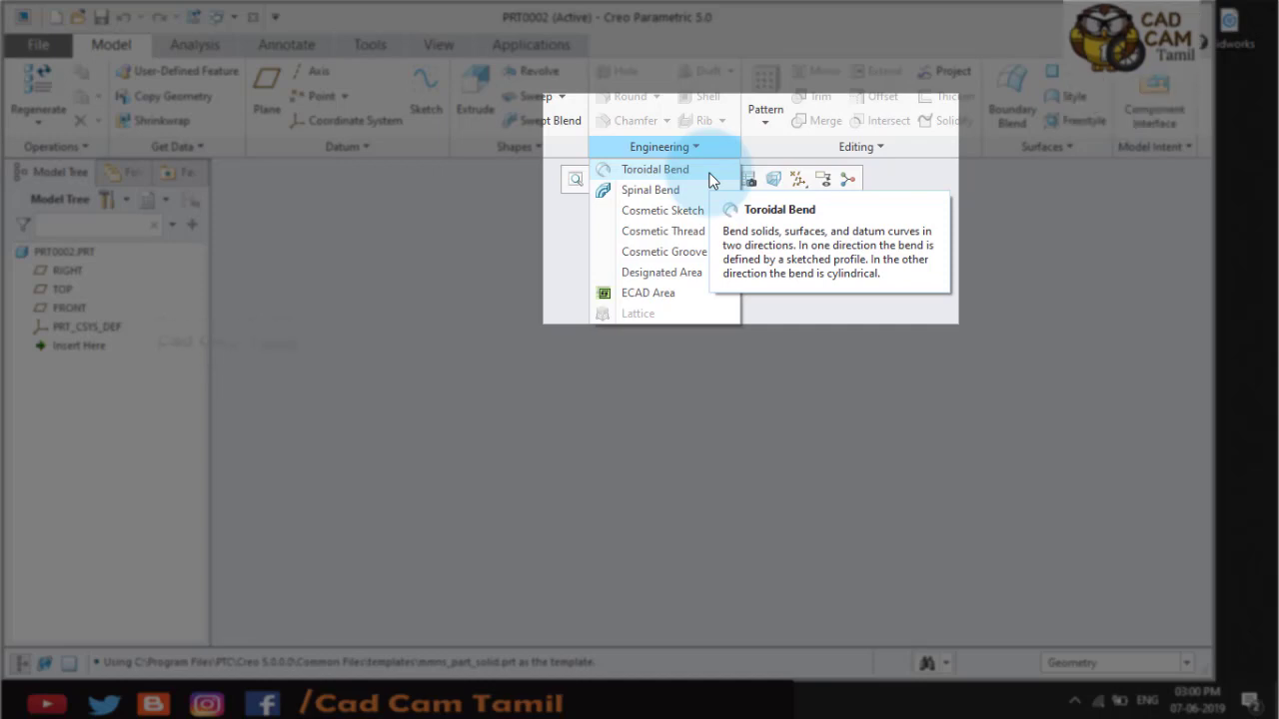
left_click(530, 310)
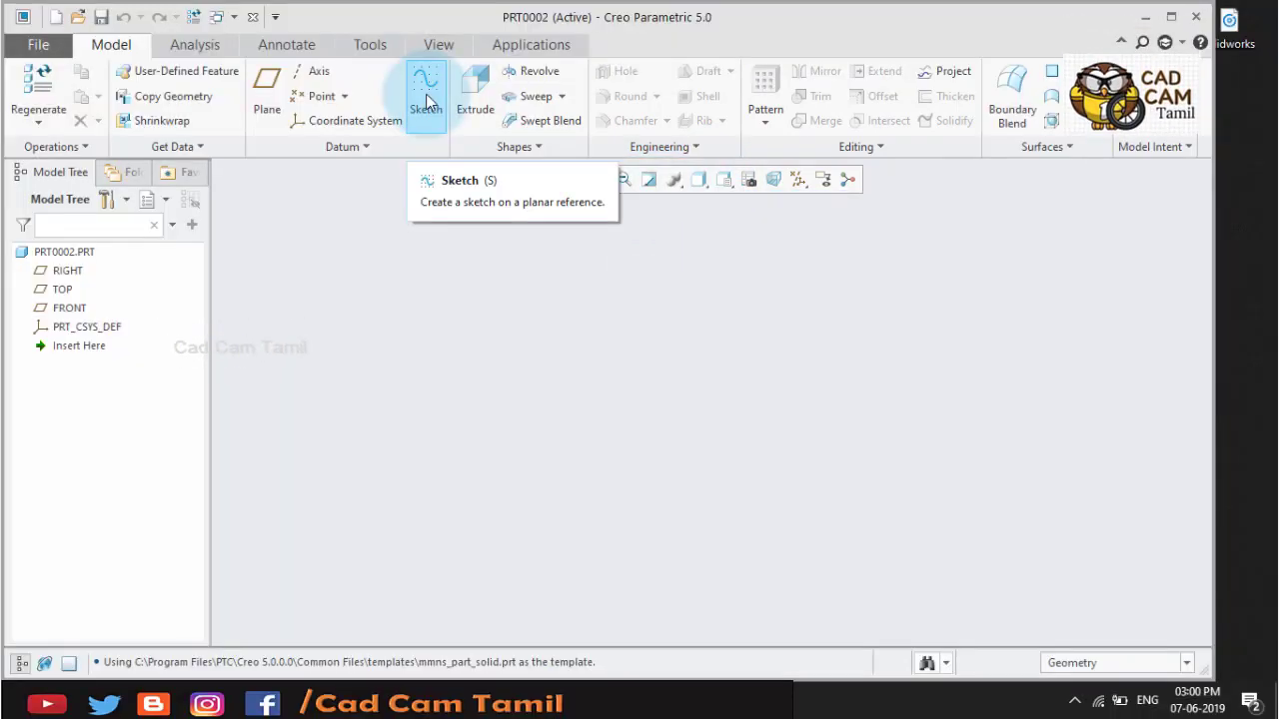
left_click(426, 96)
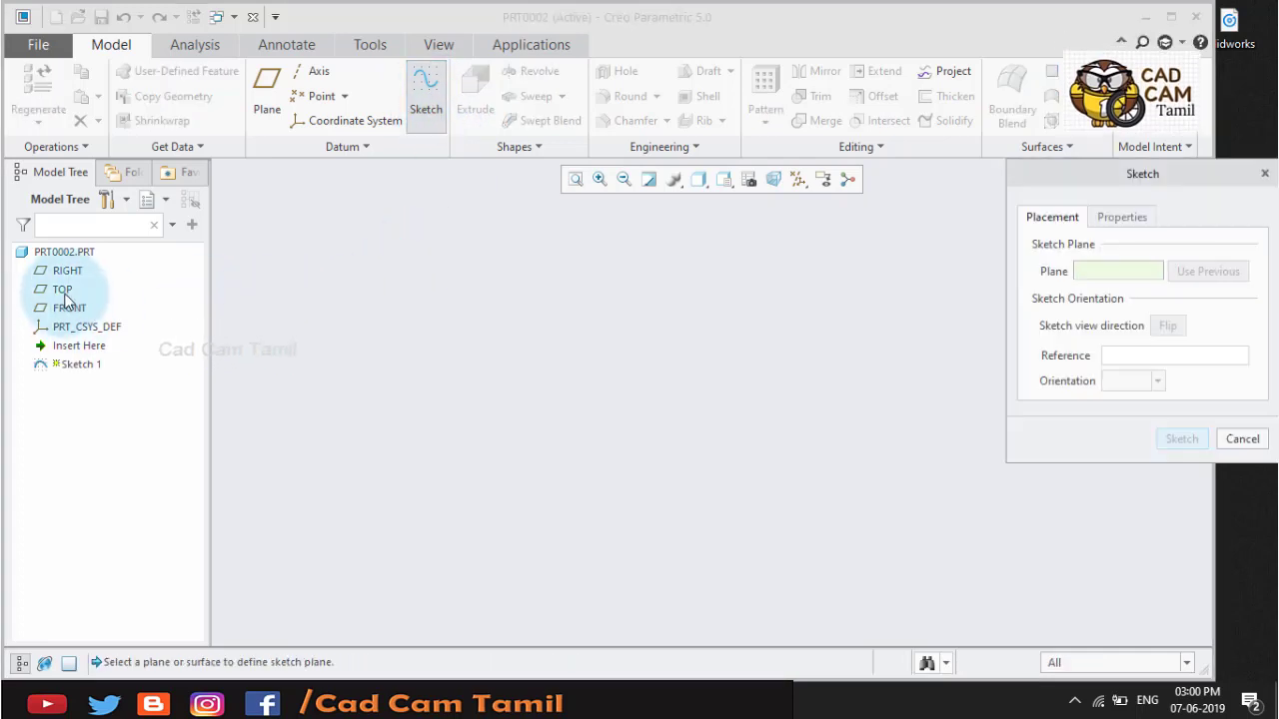
left_click(62, 289)
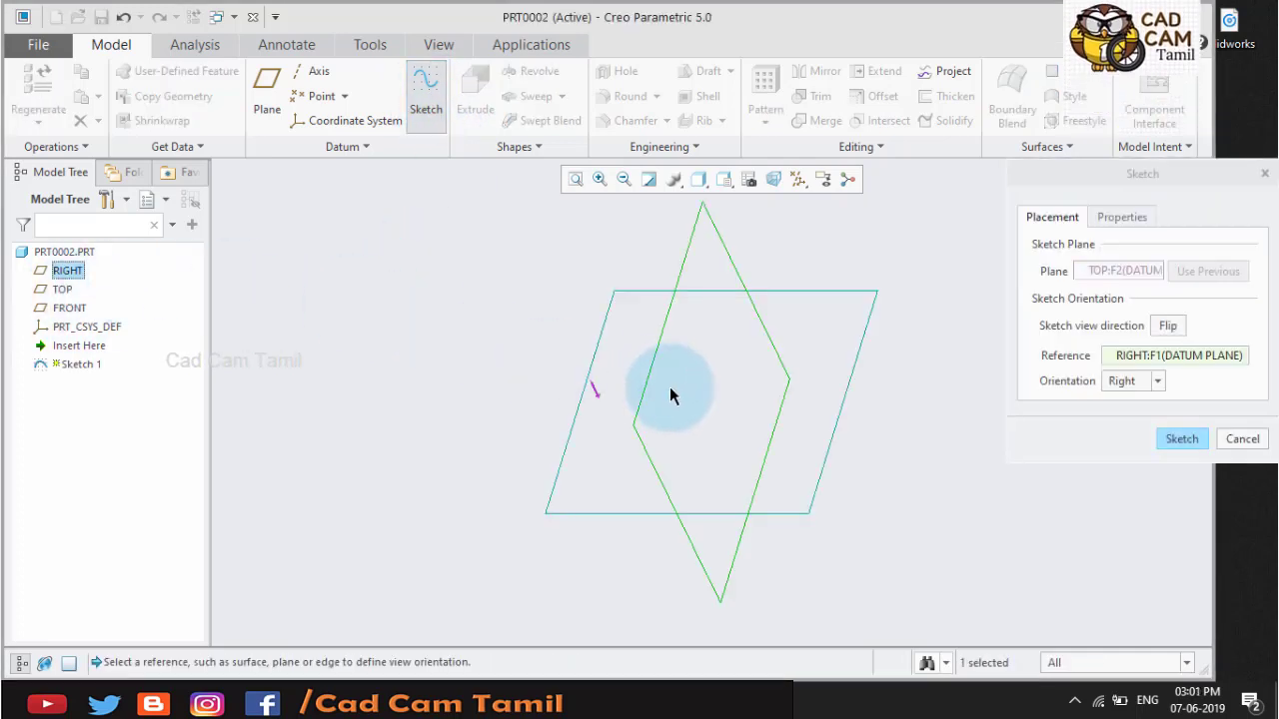
left_click(1182, 440)
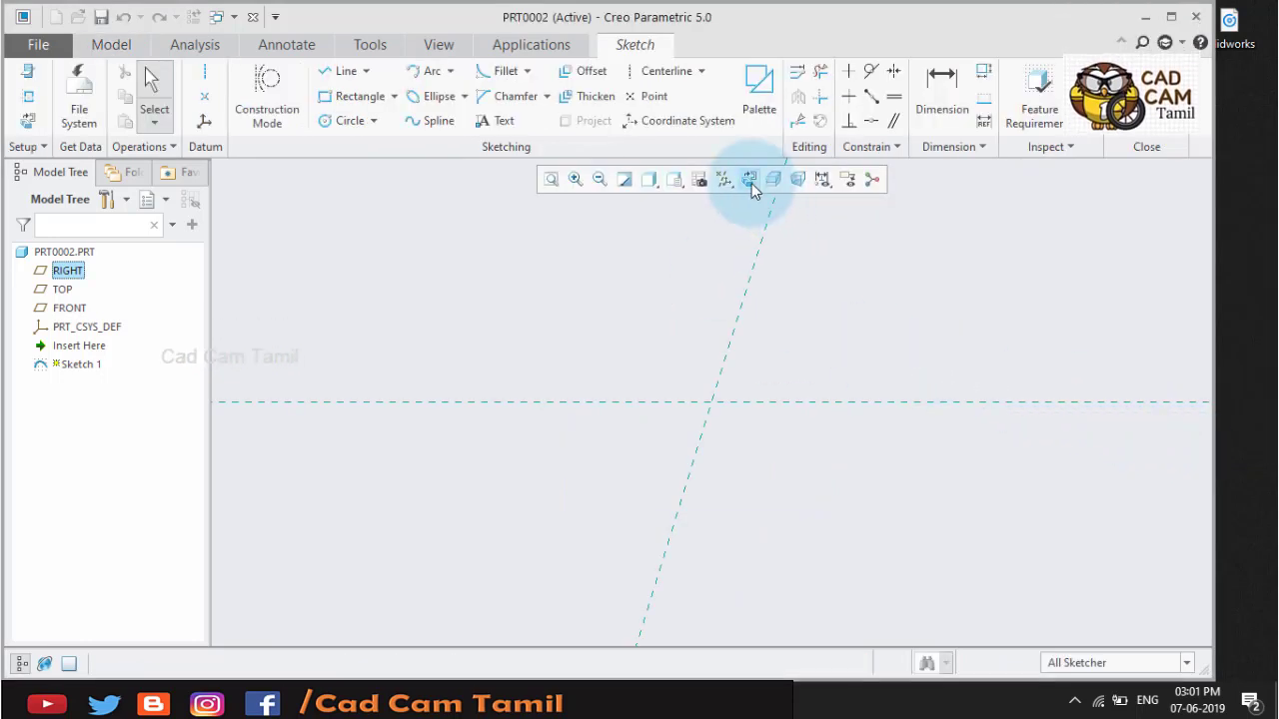
left_click(749, 180)
- Draw a rectangle with one corner at the origin
left_click(340, 108)
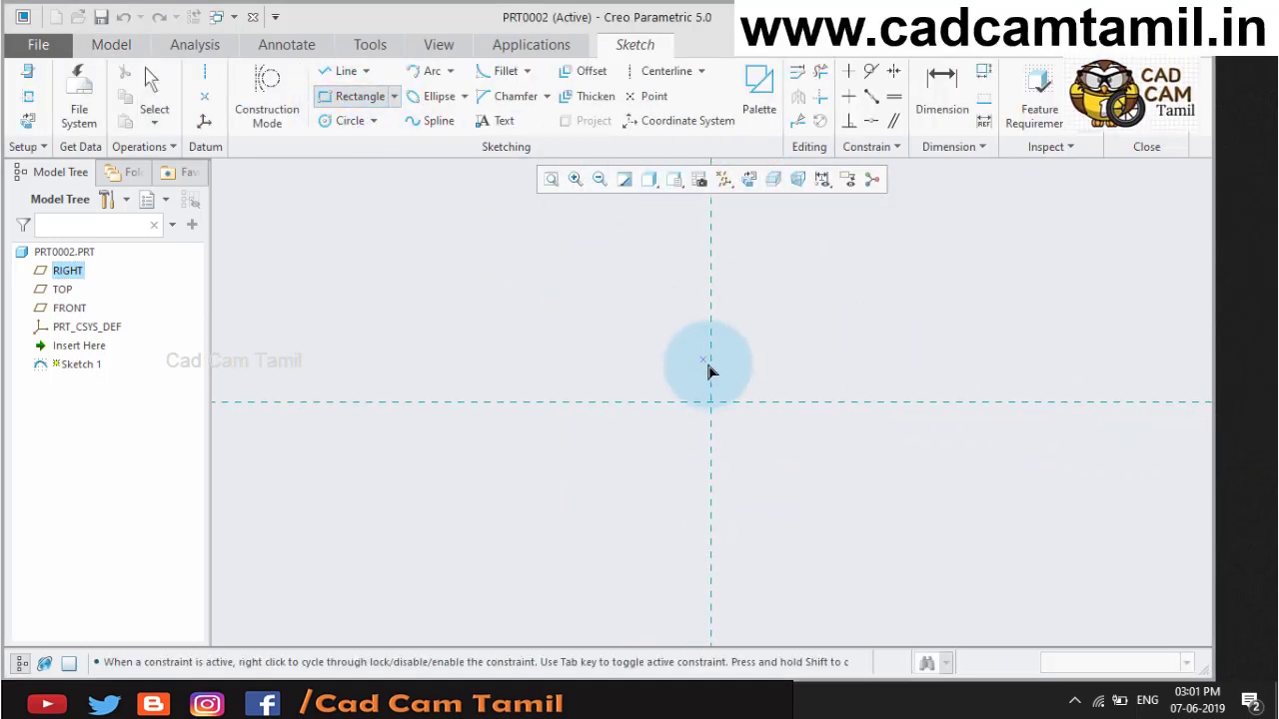
left_click(717, 400)
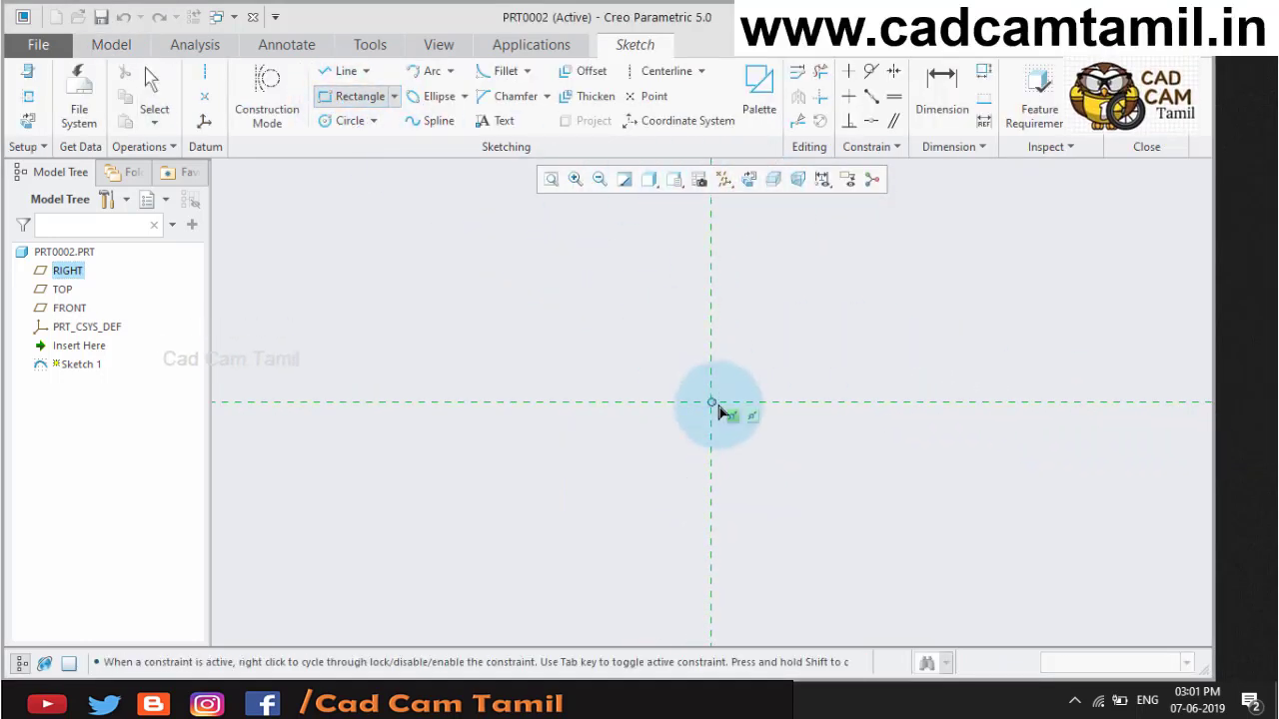
left_click(1134, 336)
middle_click(1031, 270)
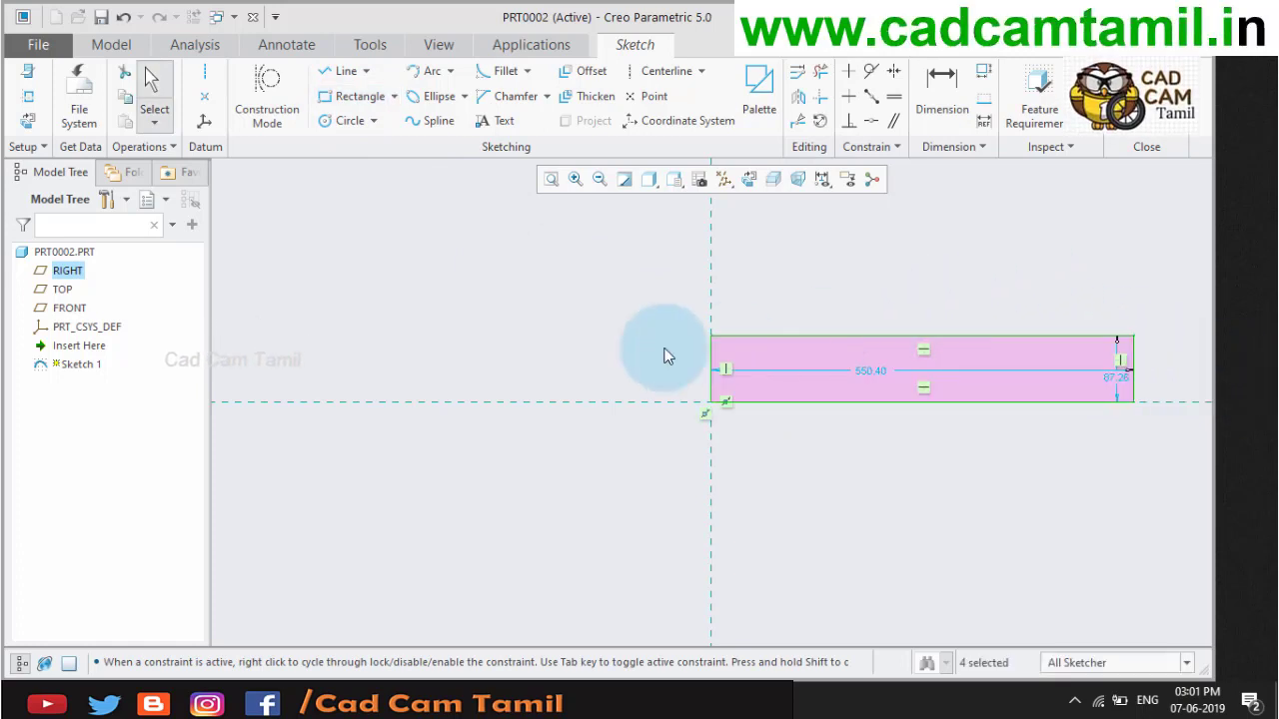
scroll(665, 354, "down", 2)
scroll(984, 402, "up", 1)
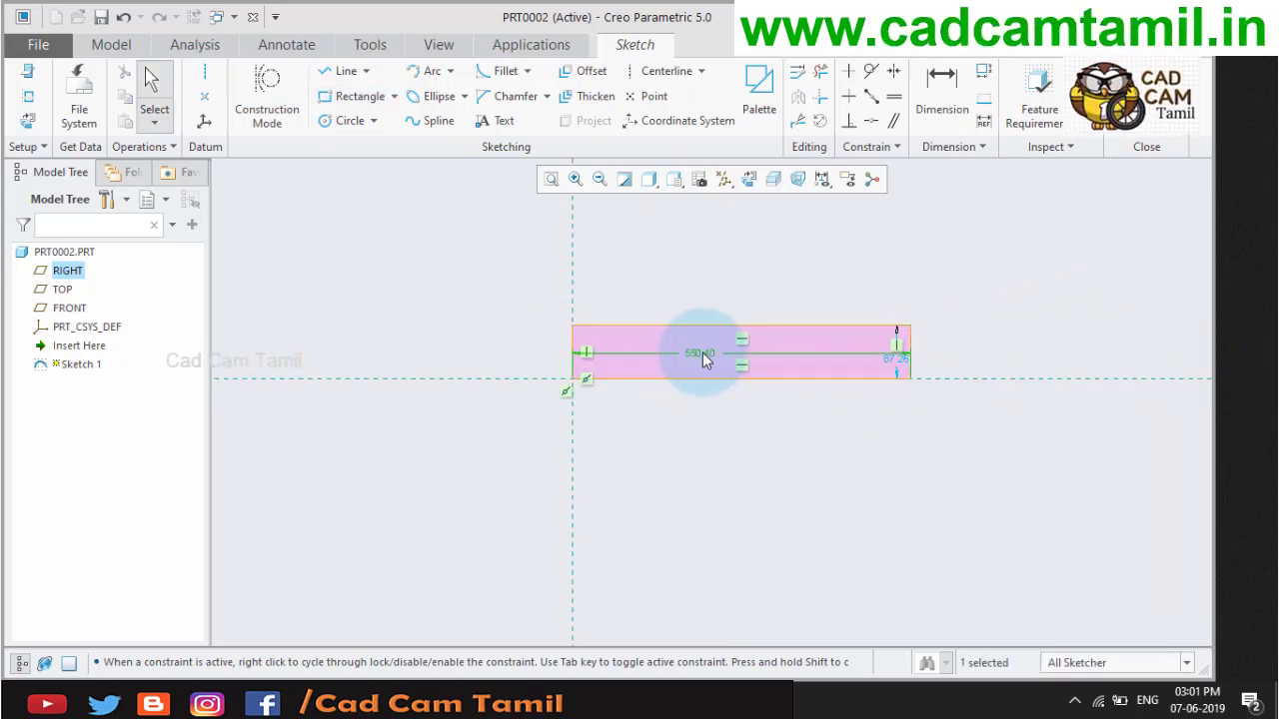
- Dimension the rectangle 500 by 100 and finish Sketch 1
double_click(702, 353)
type("50")
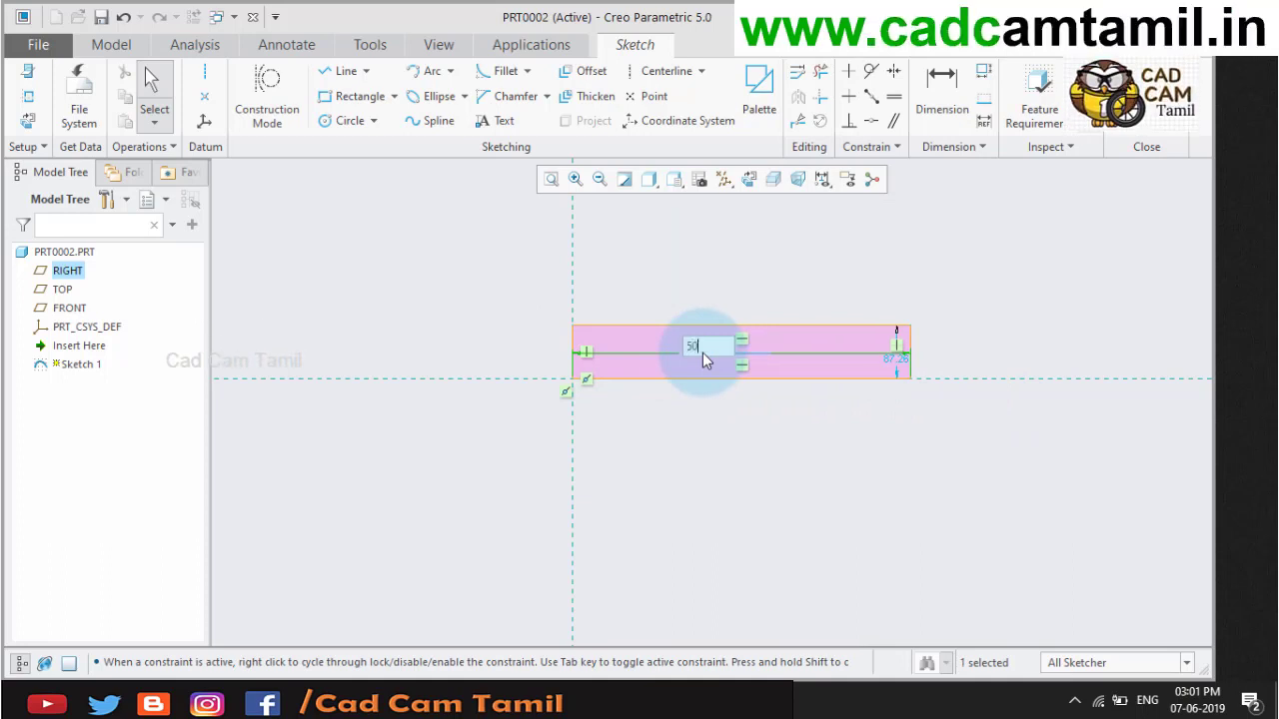
type("0")
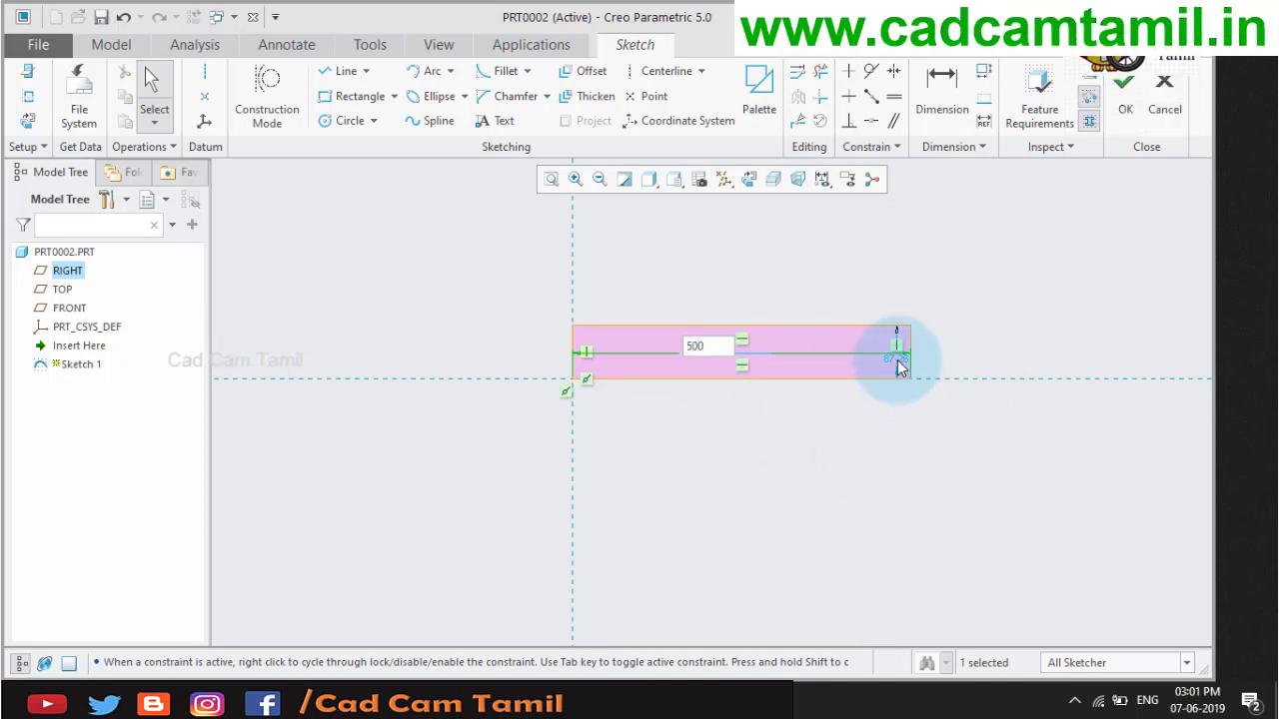
key("Tab")
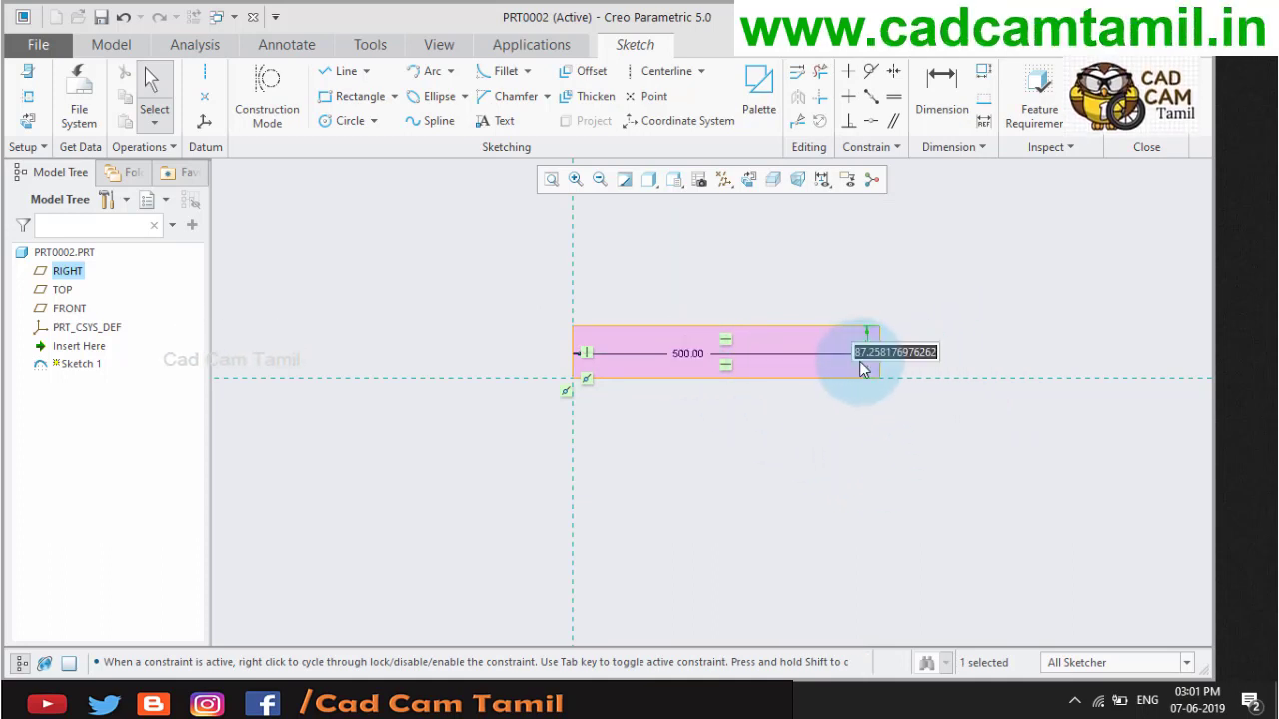
type("100")
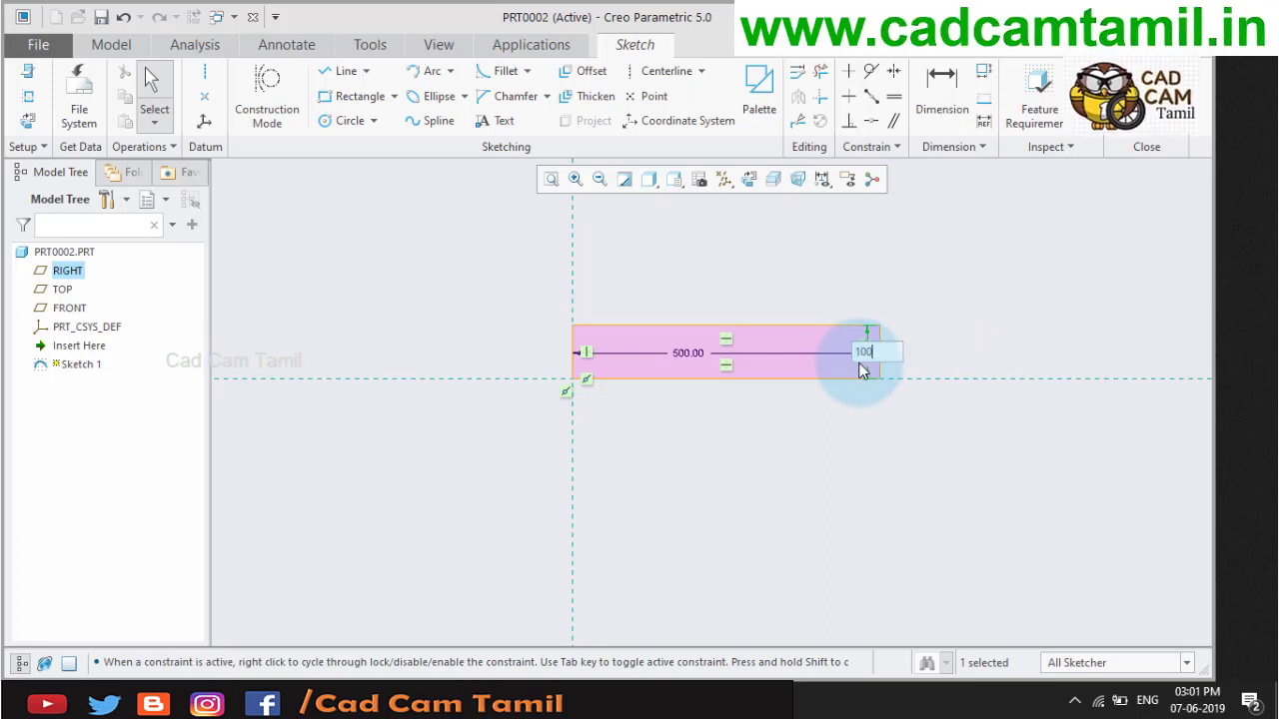
key("Return")
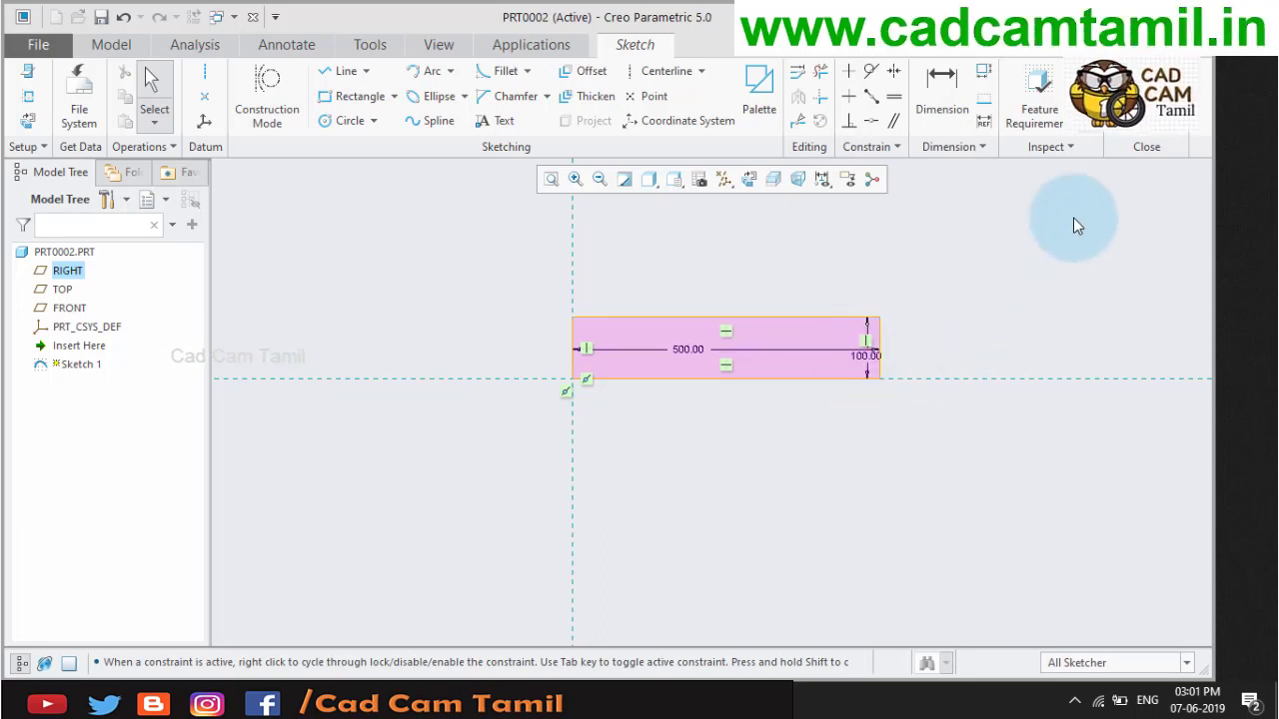
left_click(1121, 140)
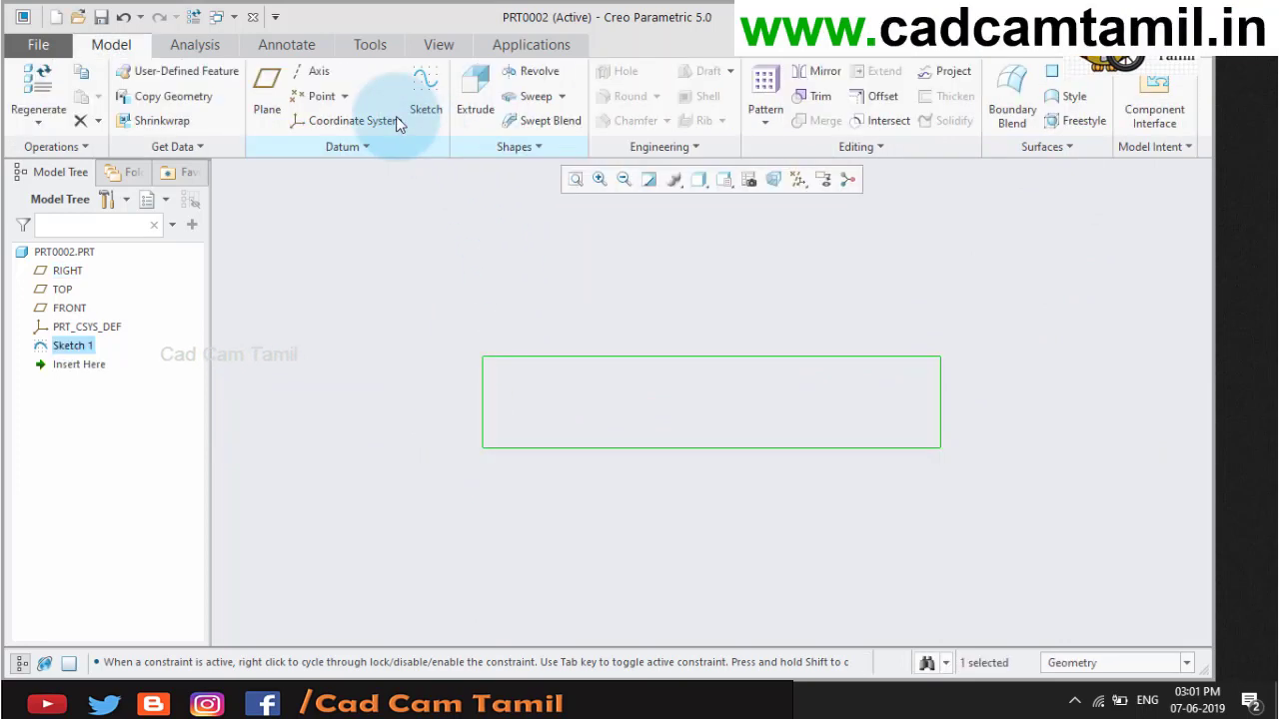
left_click(458, 91)
left_click_drag(713, 337, 715, 368)
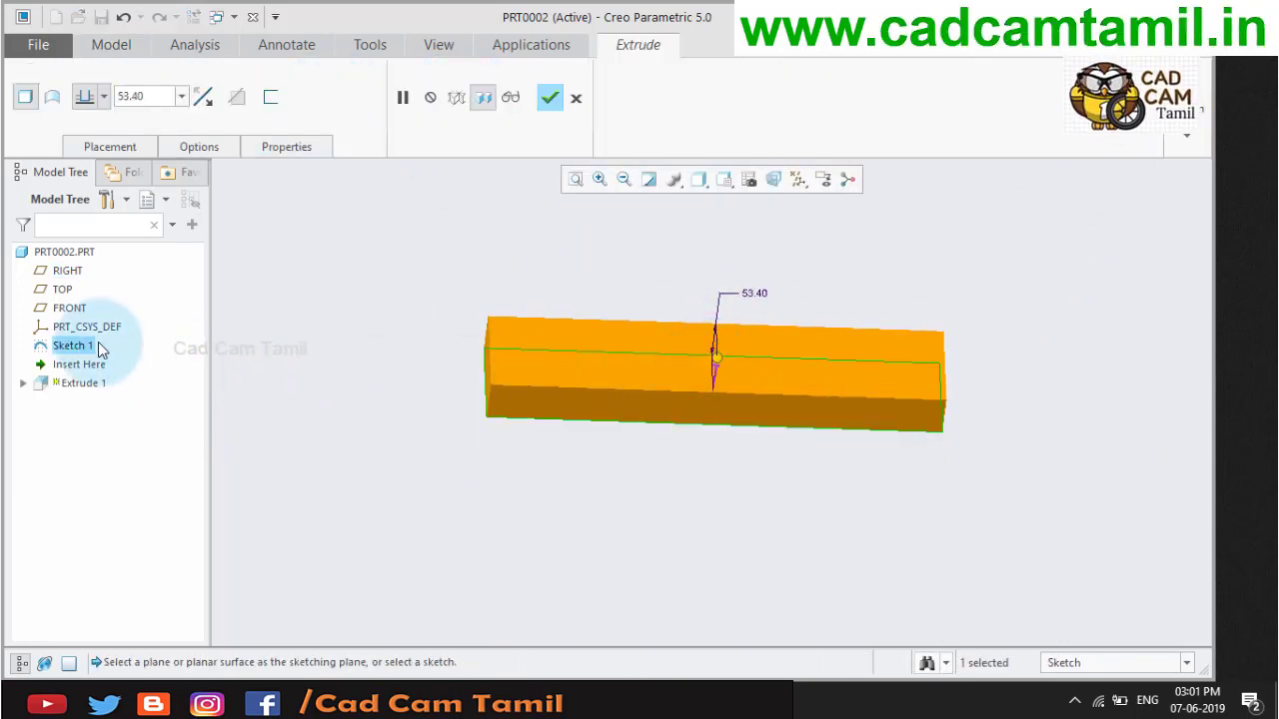
double_click(158, 93)
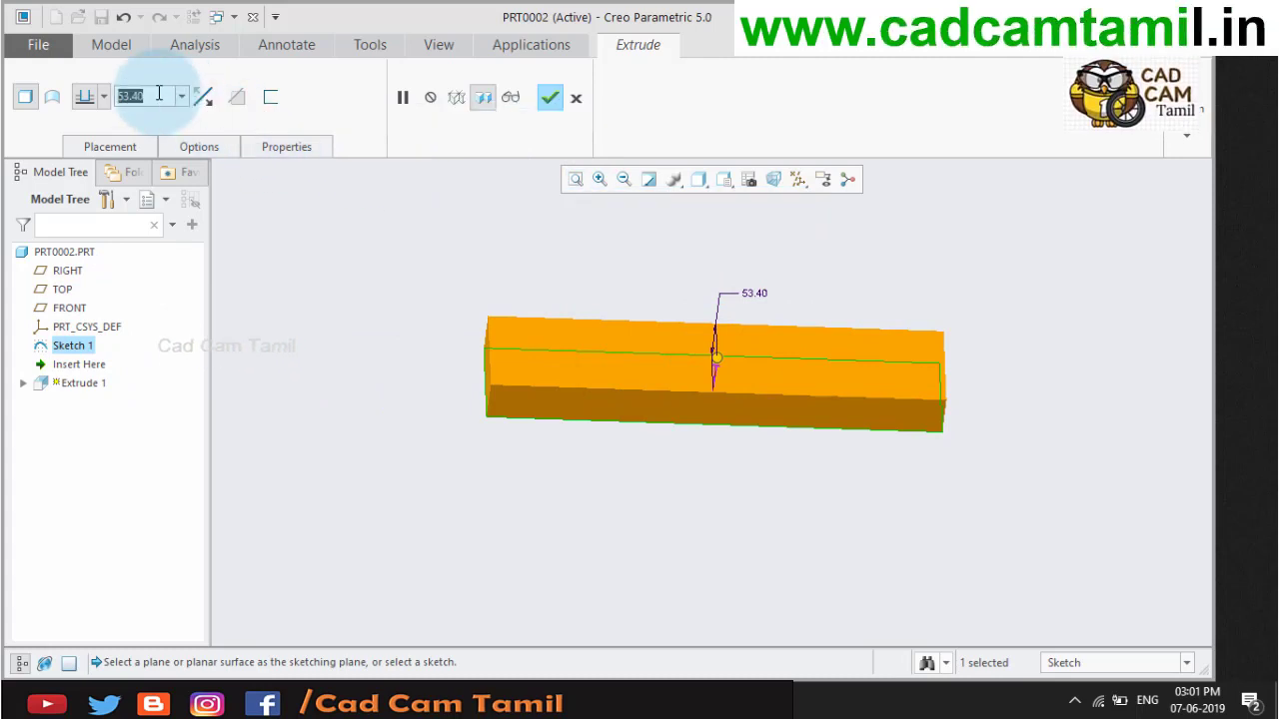
type("50")
key("Return")
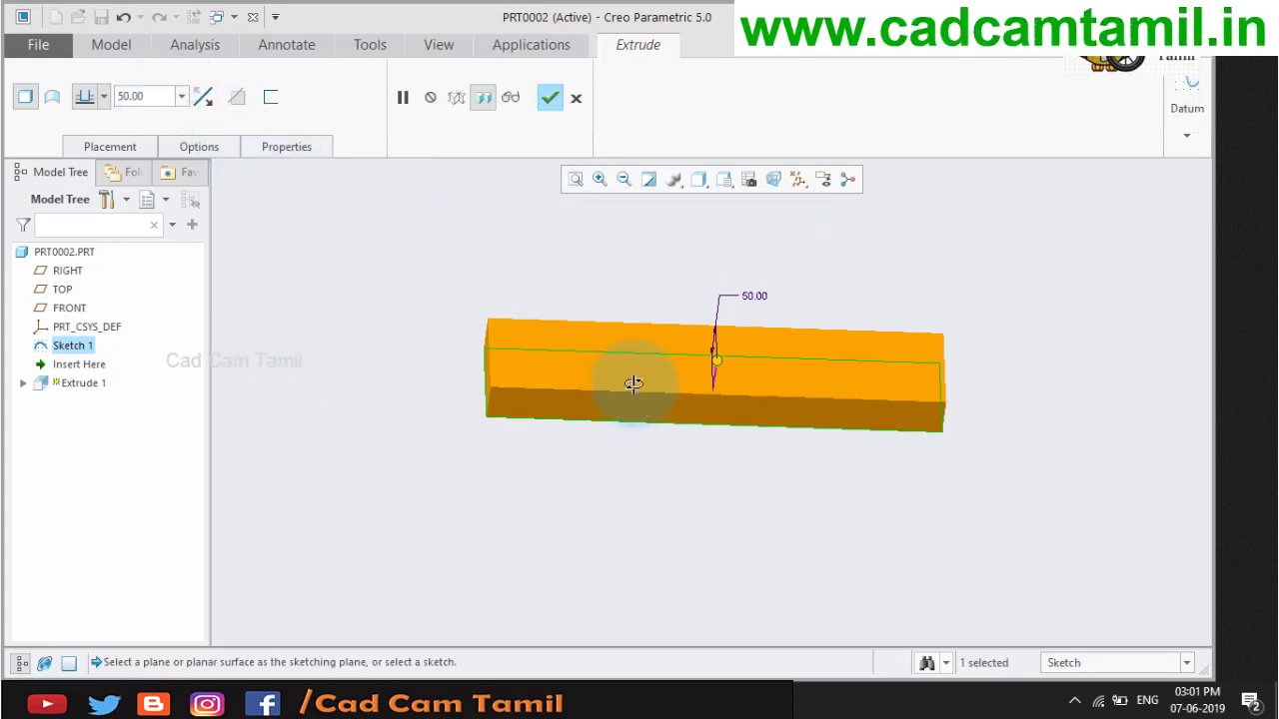
middle_click_drag(633, 382, 654, 357)
left_click(130, 97)
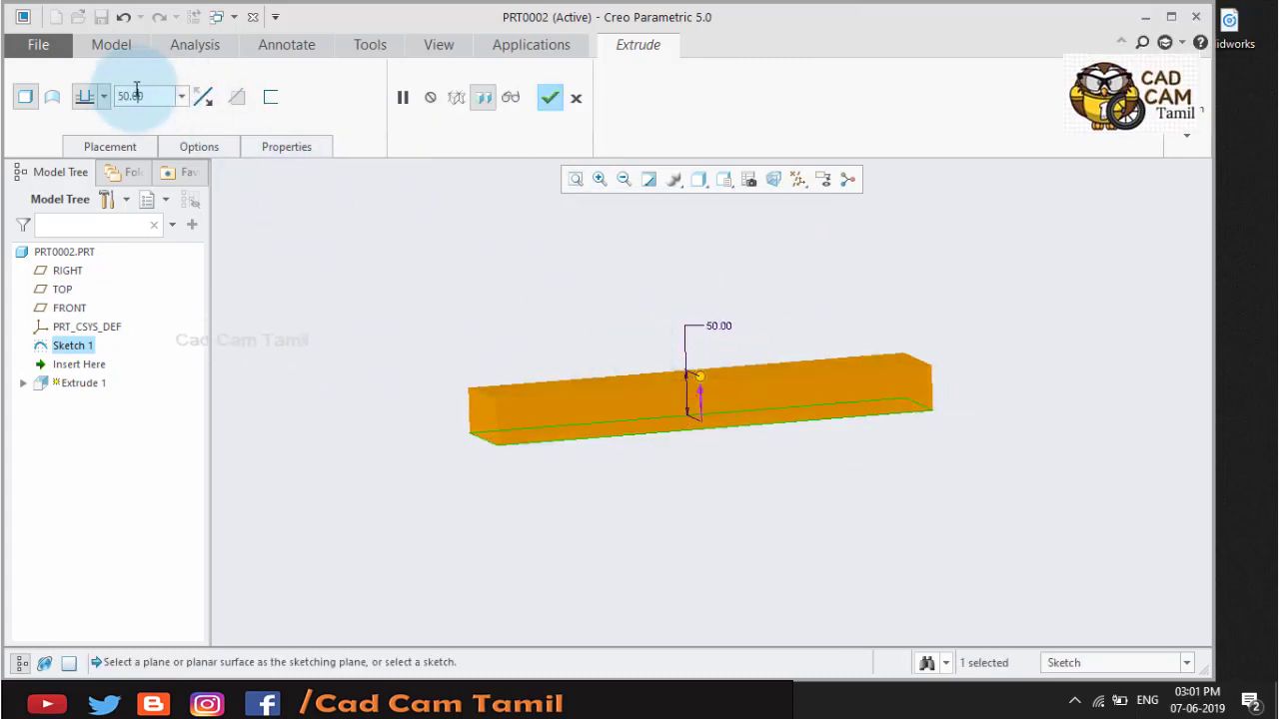
type("20")
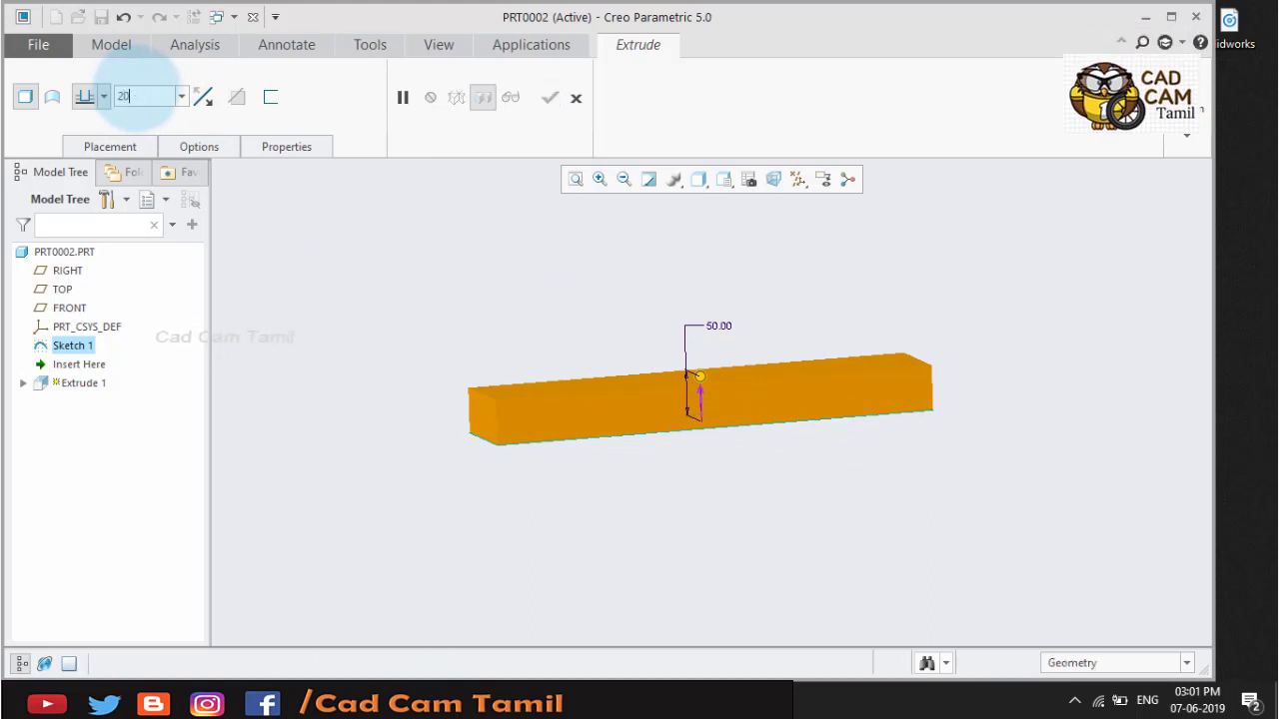
key("Return")
left_click(549, 97)
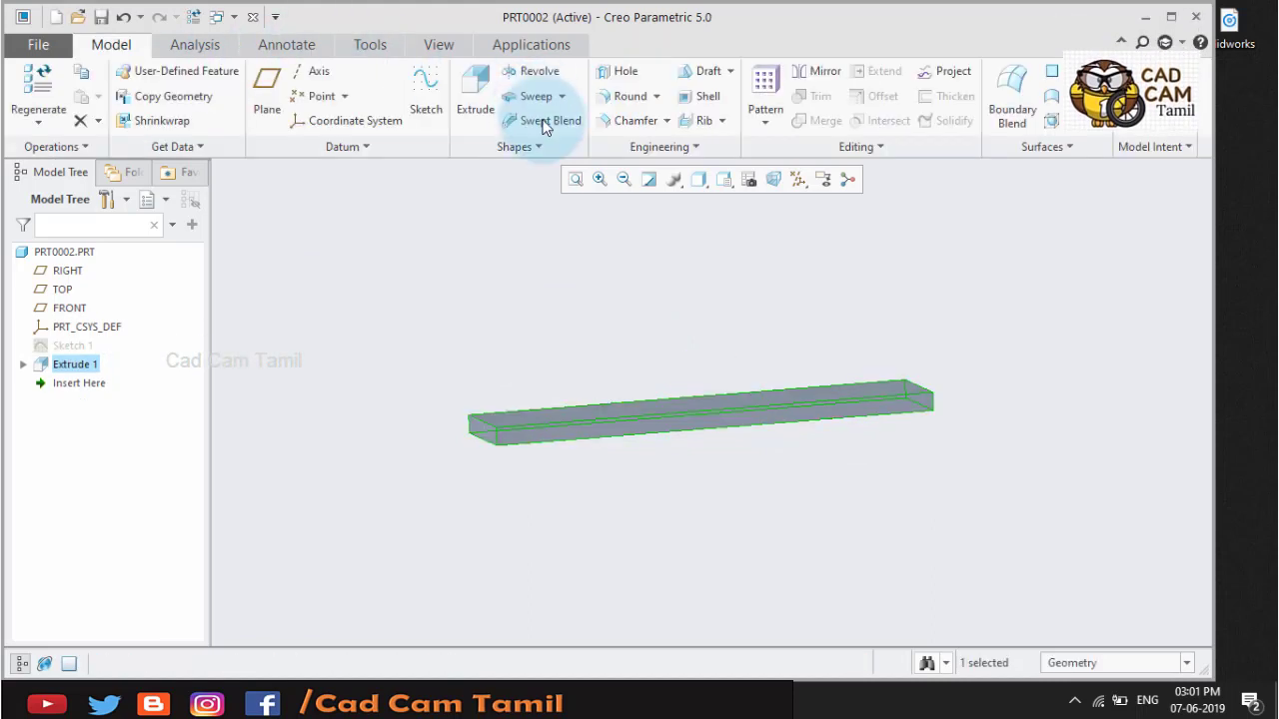
left_click(651, 319)
middle_click_drag(651, 336, 643, 381)
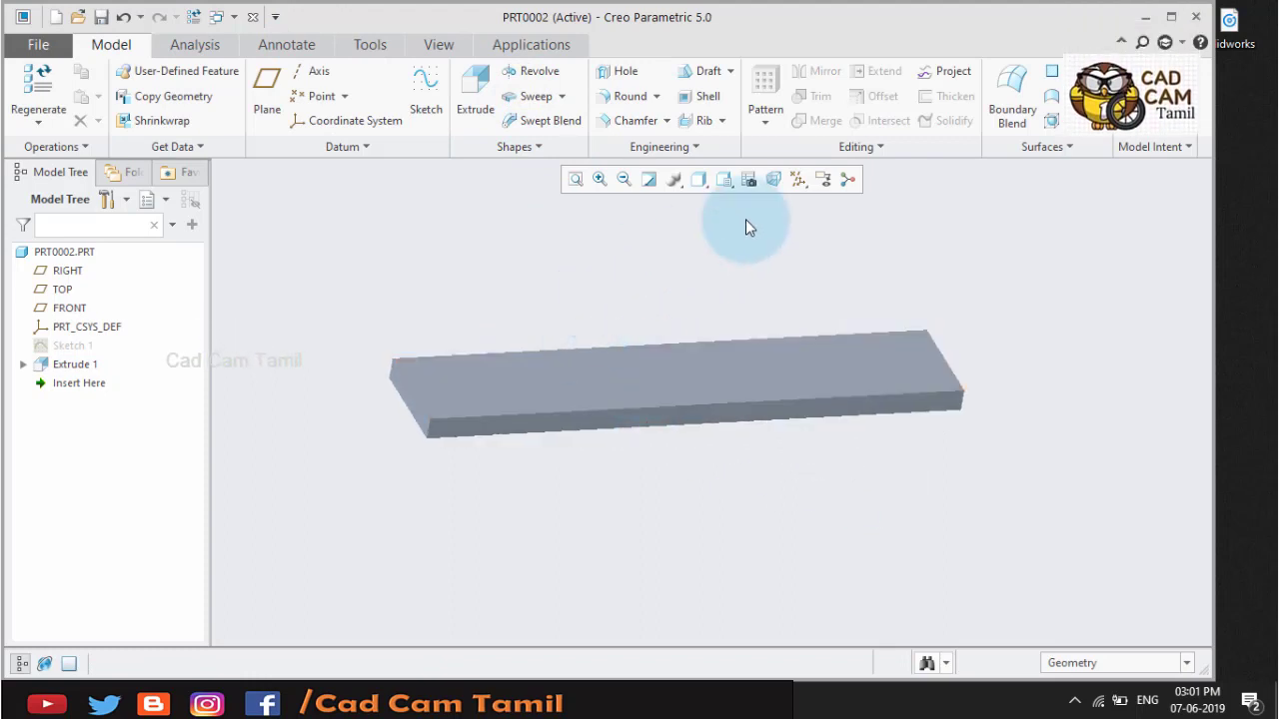
- Start a Toroidal Bend from the Engineering list and include Solid Geometry in its references
left_click(856, 147)
left_click(661, 147)
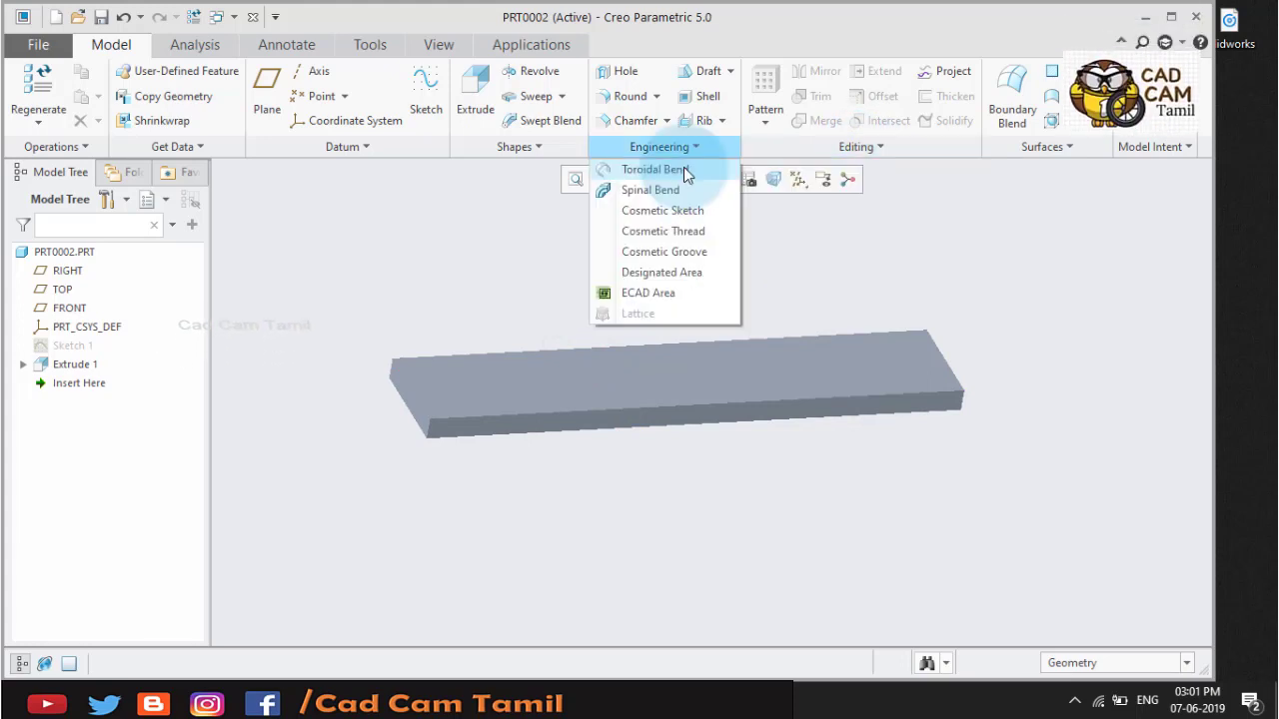
left_click(681, 168)
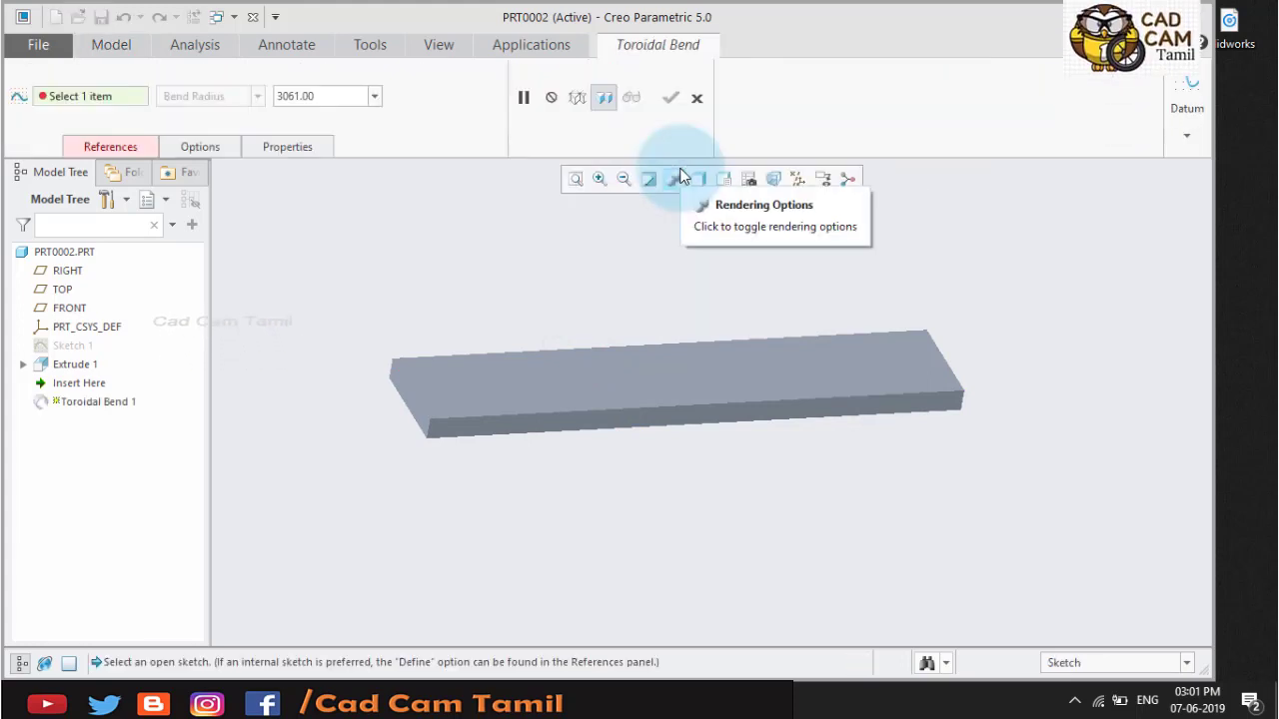
left_click(101, 150)
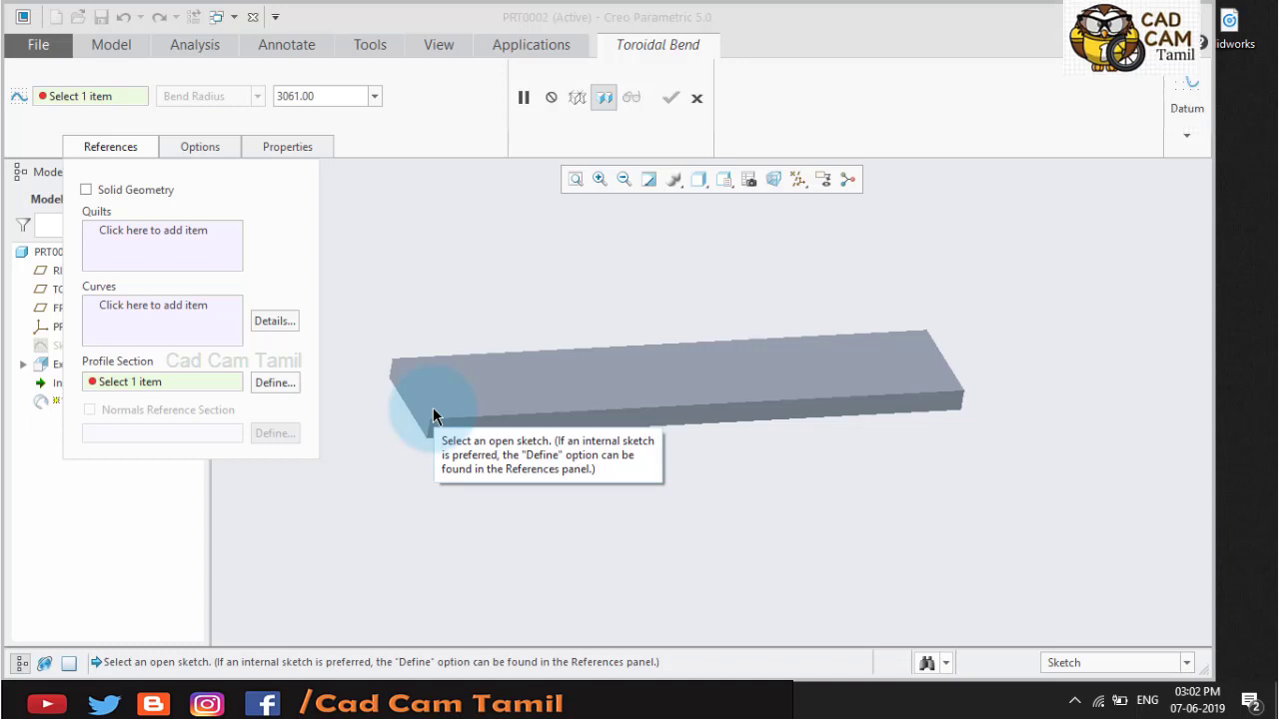
left_click(87, 190)
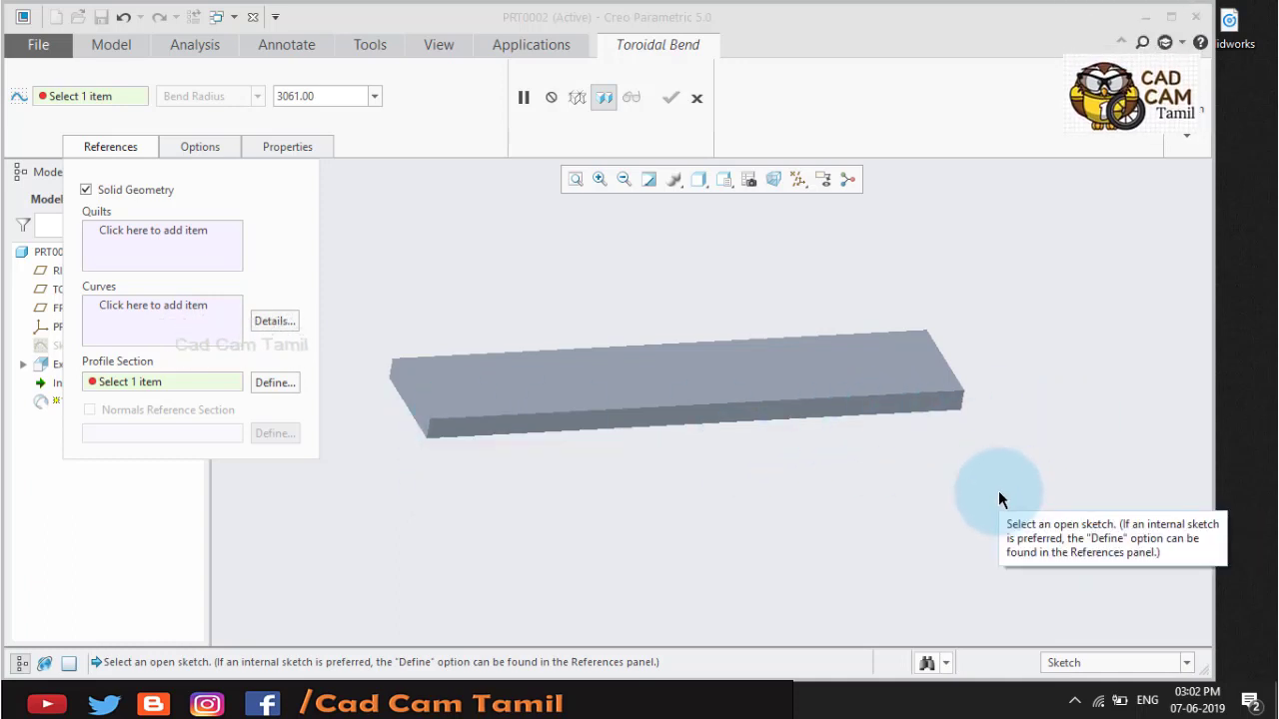
- Define the bend's internal sketch on the plate's top face, viewed face-on
left_click(286, 388)
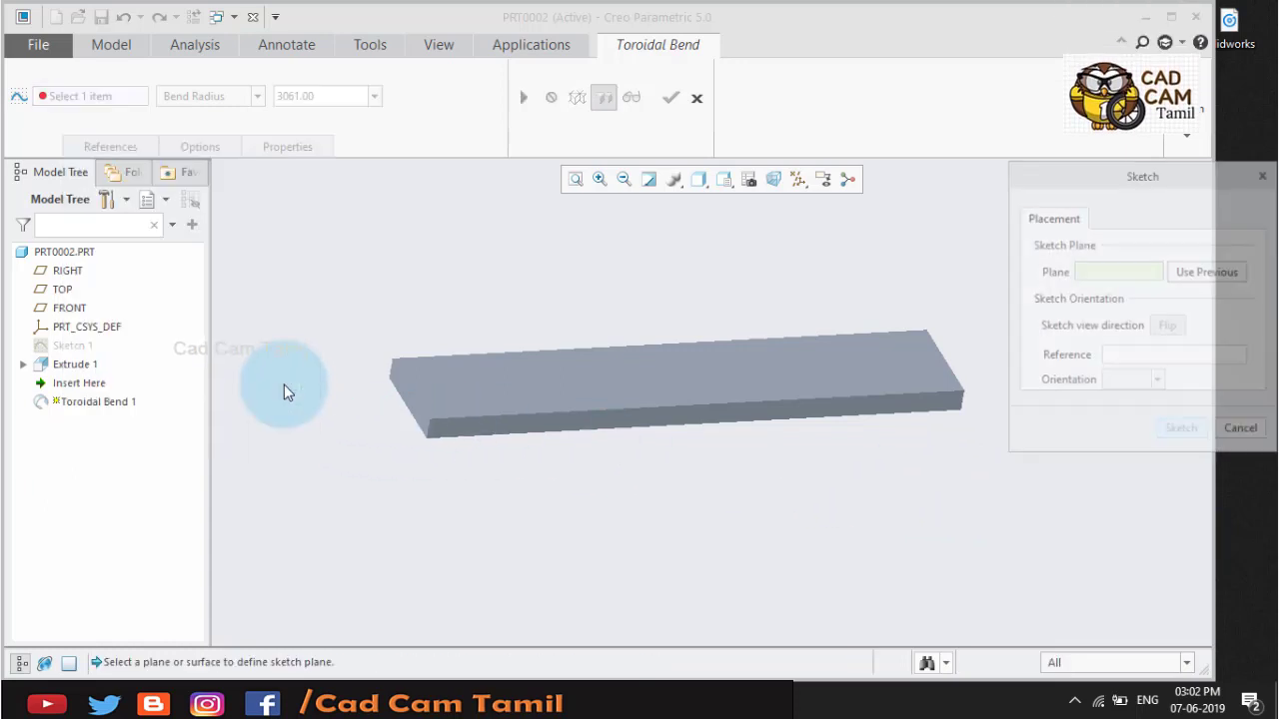
left_click(423, 410)
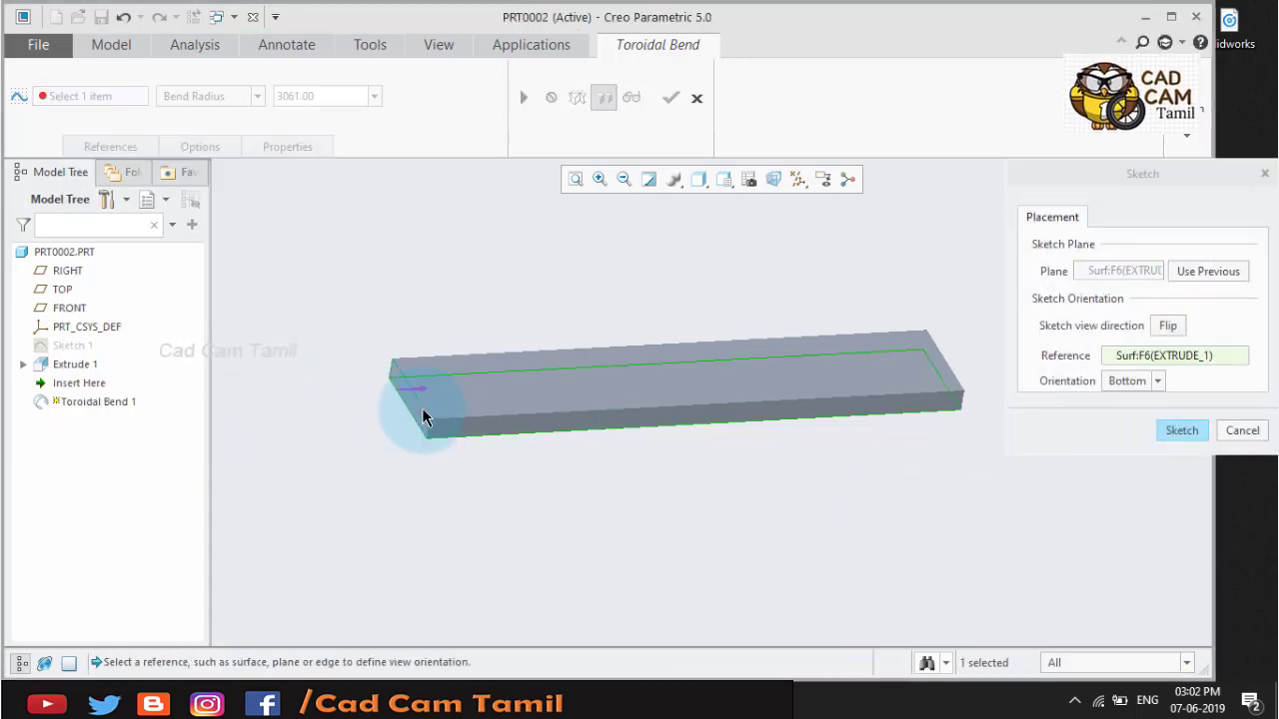
left_click(1178, 430)
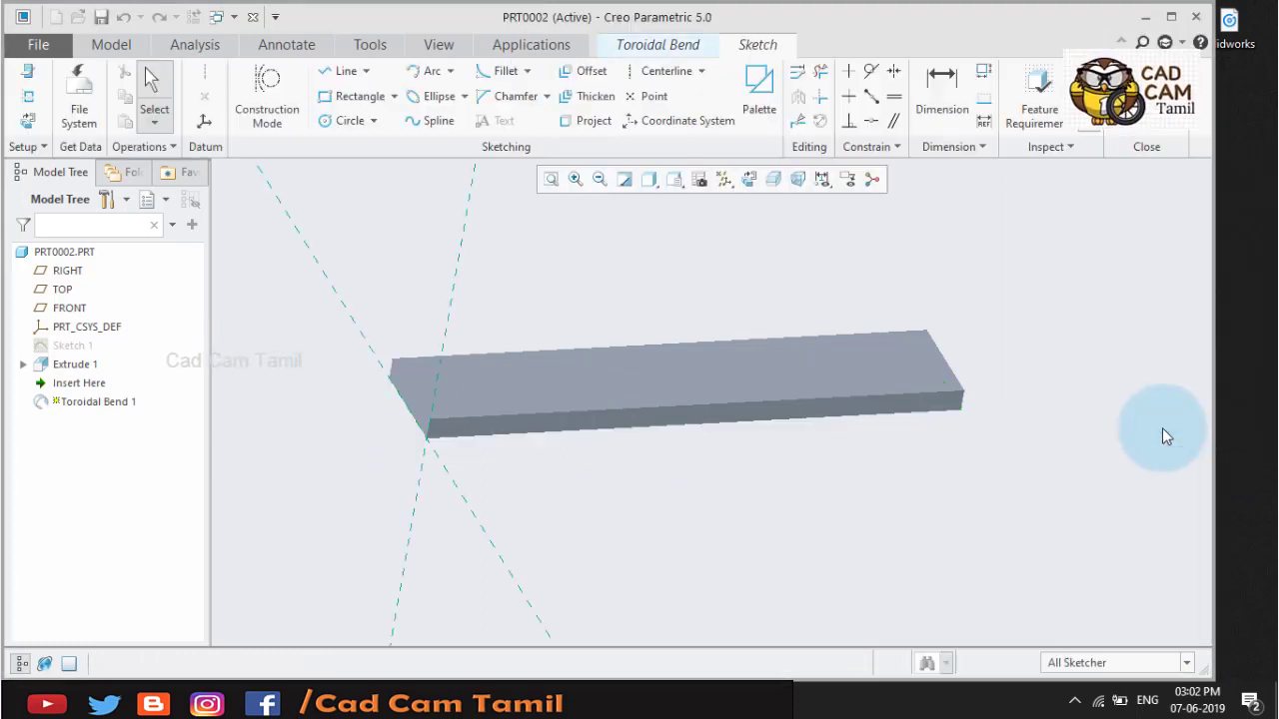
left_click(750, 181)
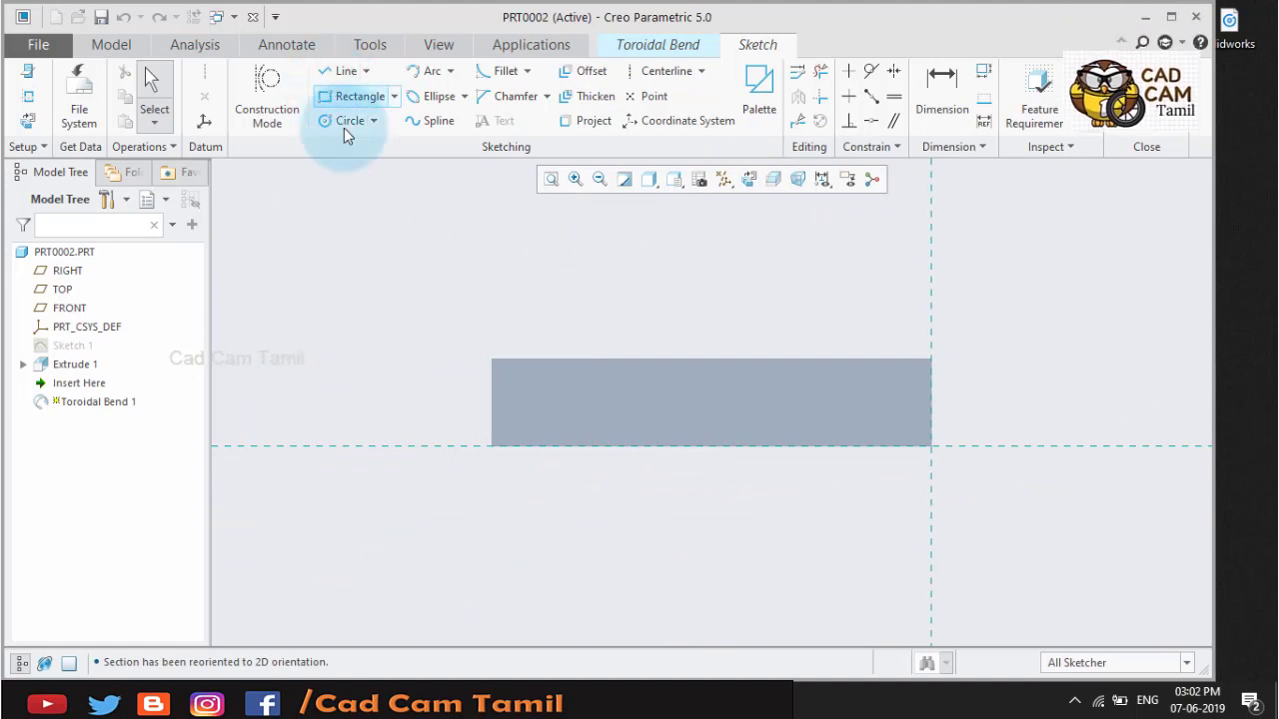
- Add the plate's left edge as a sketch reference
left_click(345, 72)
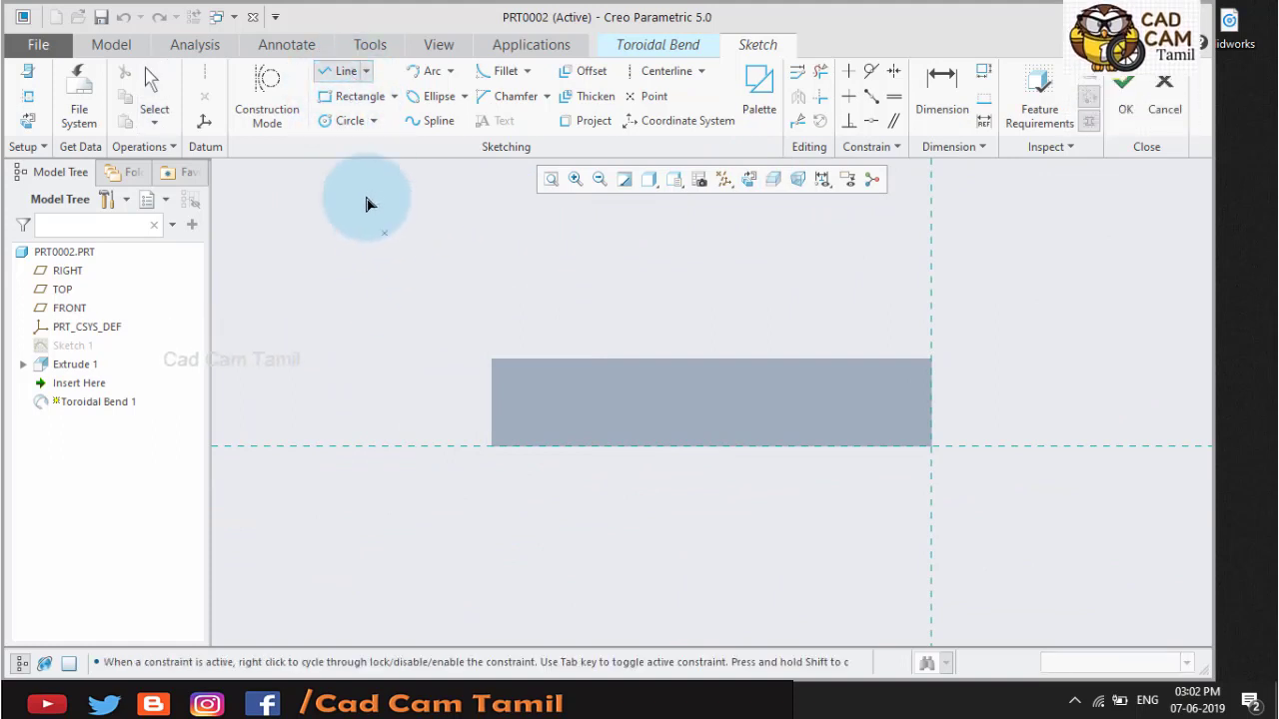
right_click(432, 286)
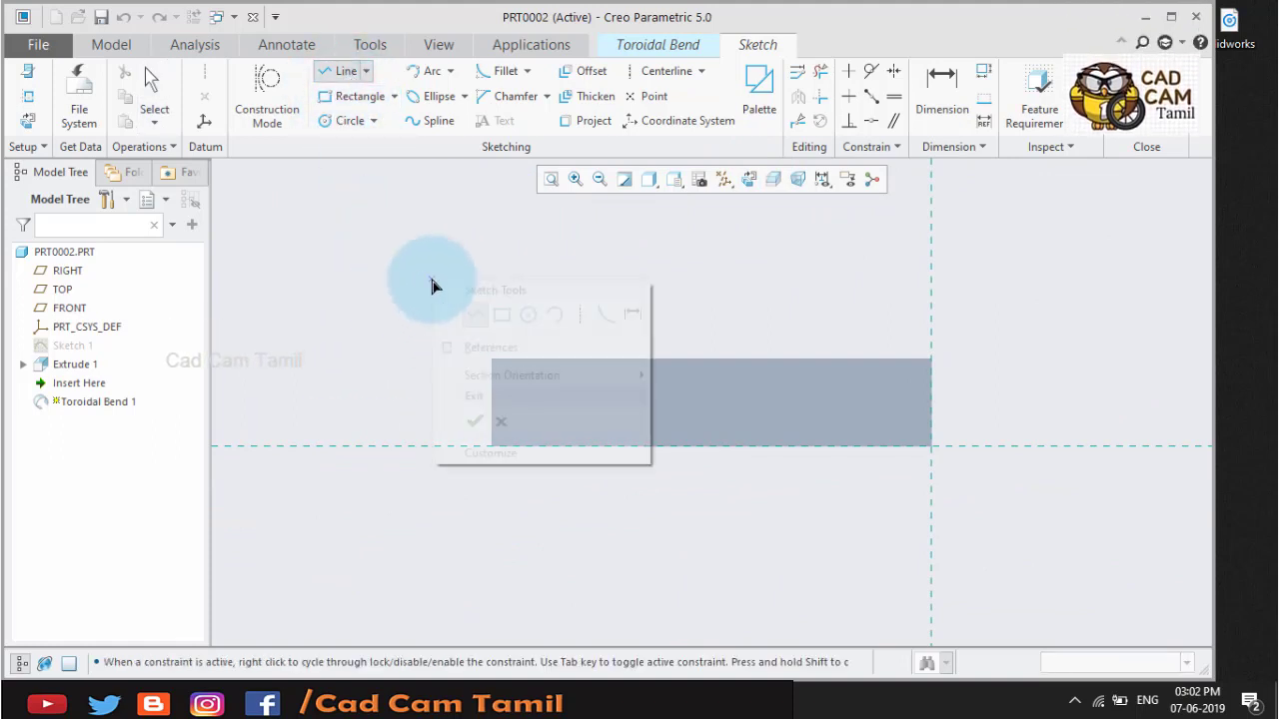
left_click(489, 347)
left_click(490, 402)
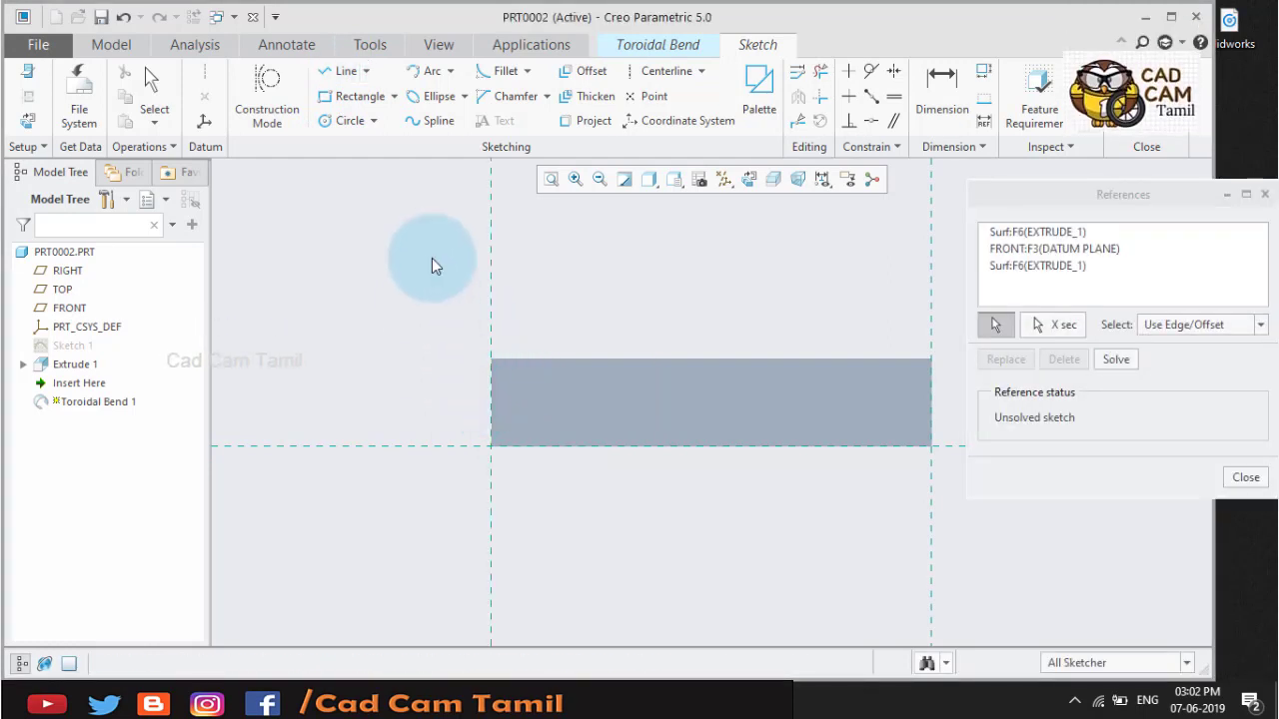
- Draw a line from the plate's lower-left corner followed by a tangent R 47.18 arc
left_click(330, 68)
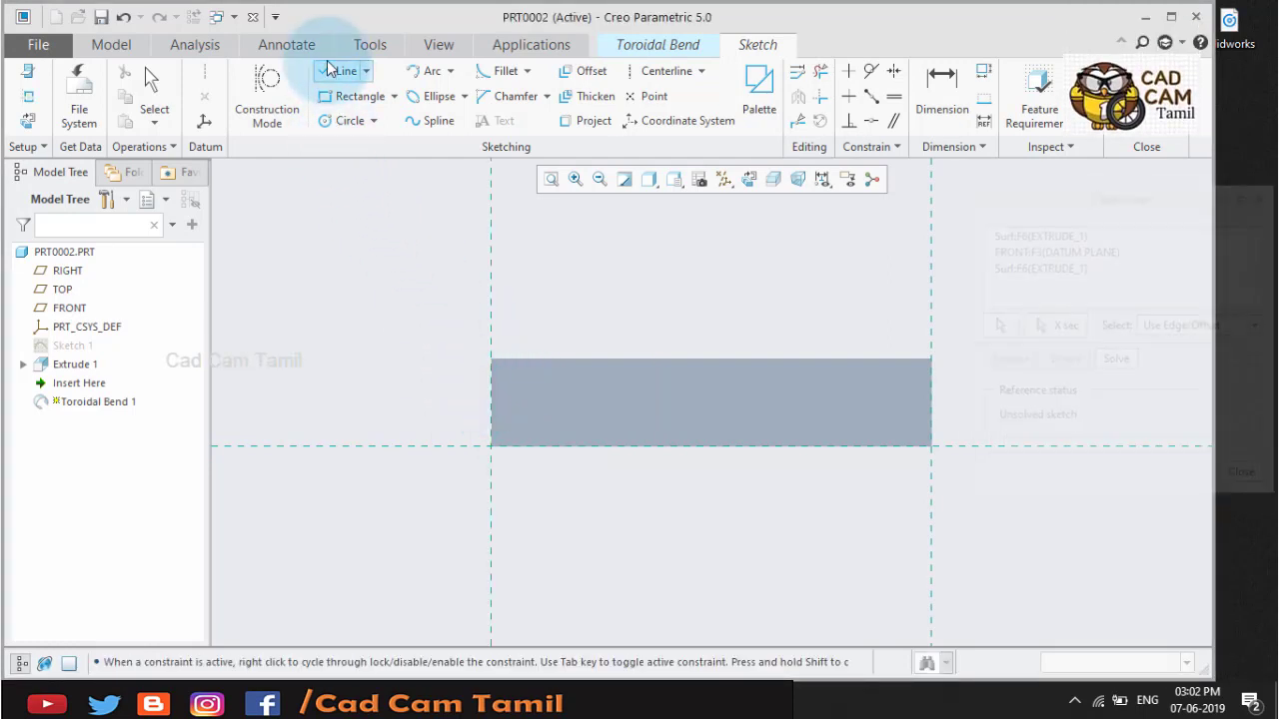
left_click(490, 445)
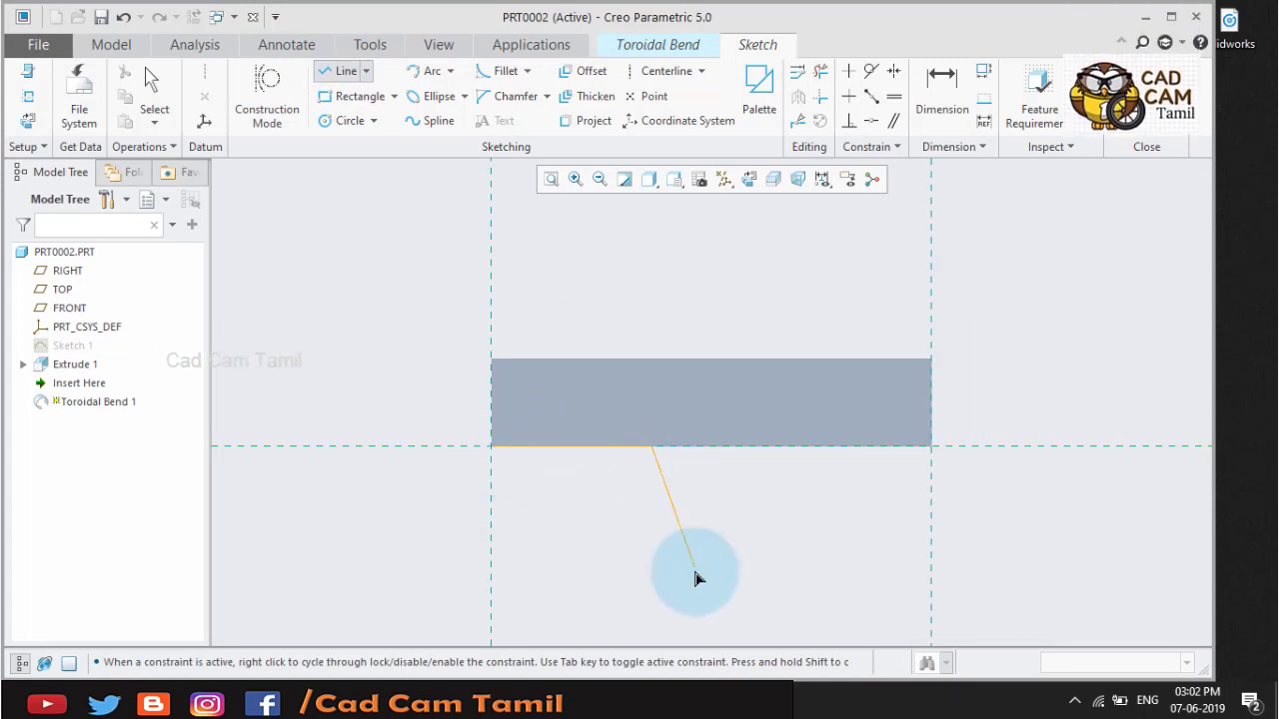
middle_click(725, 492)
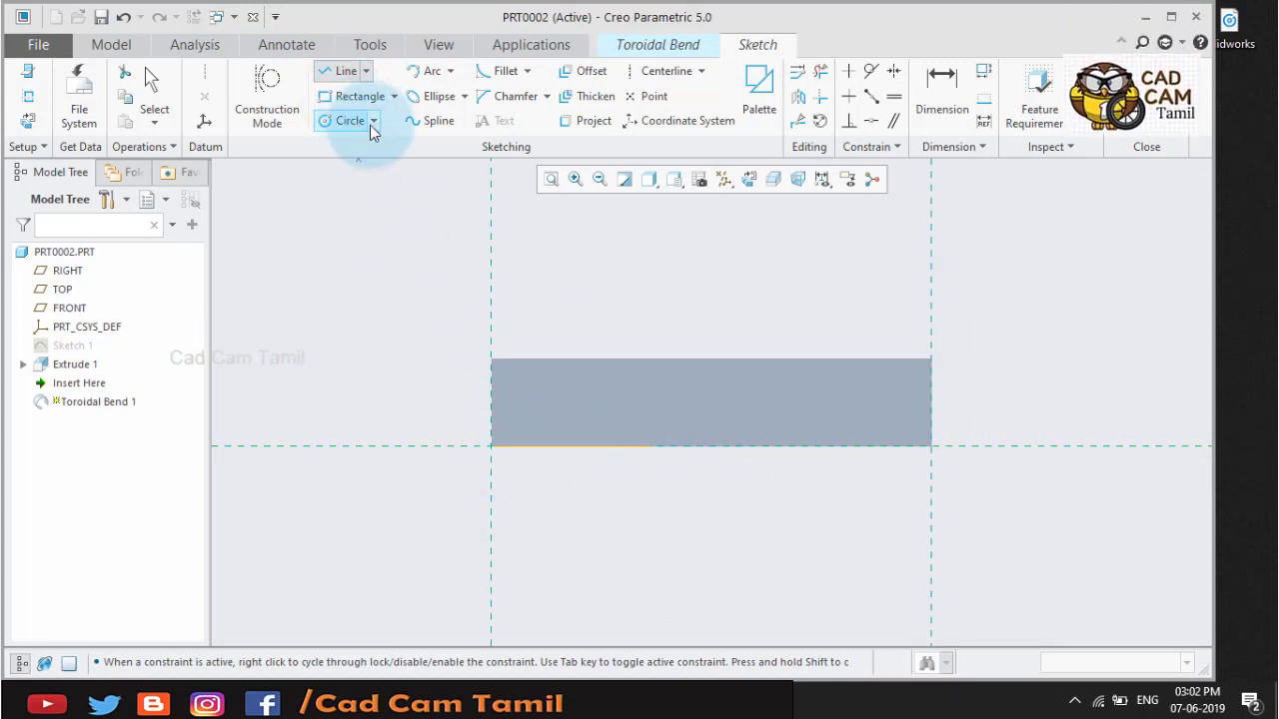
left_click(425, 78)
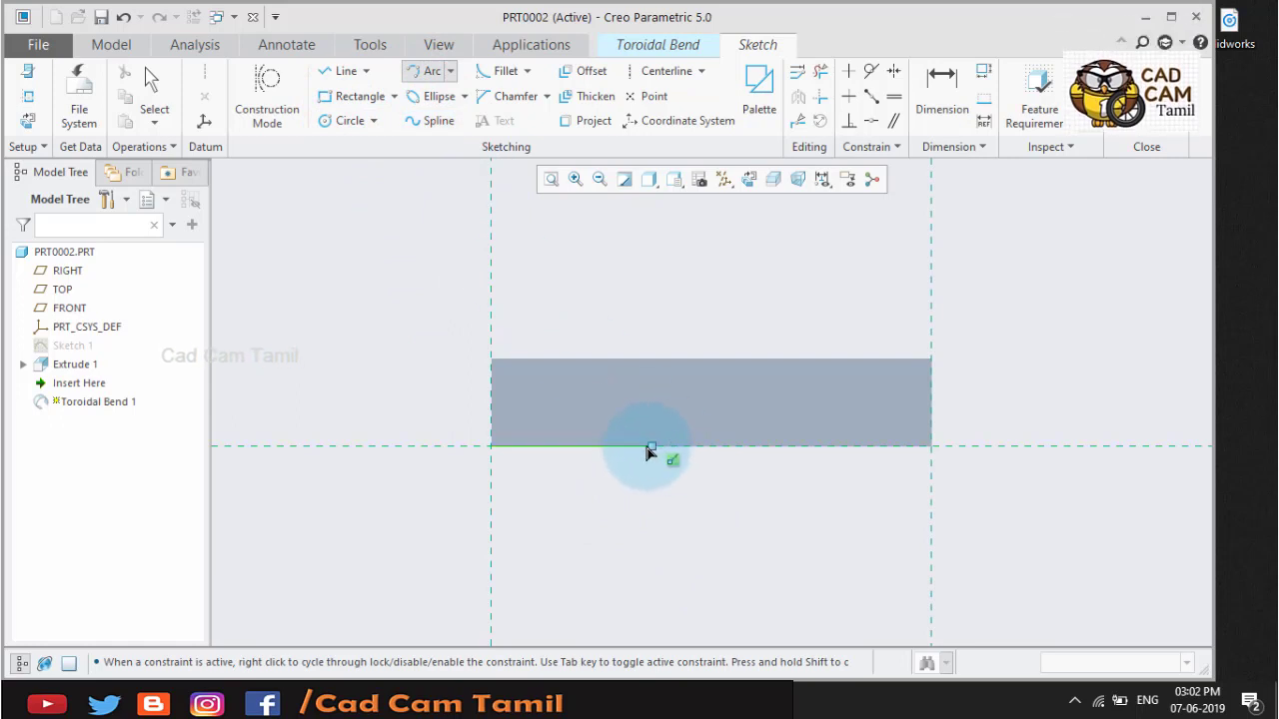
left_click(683, 473)
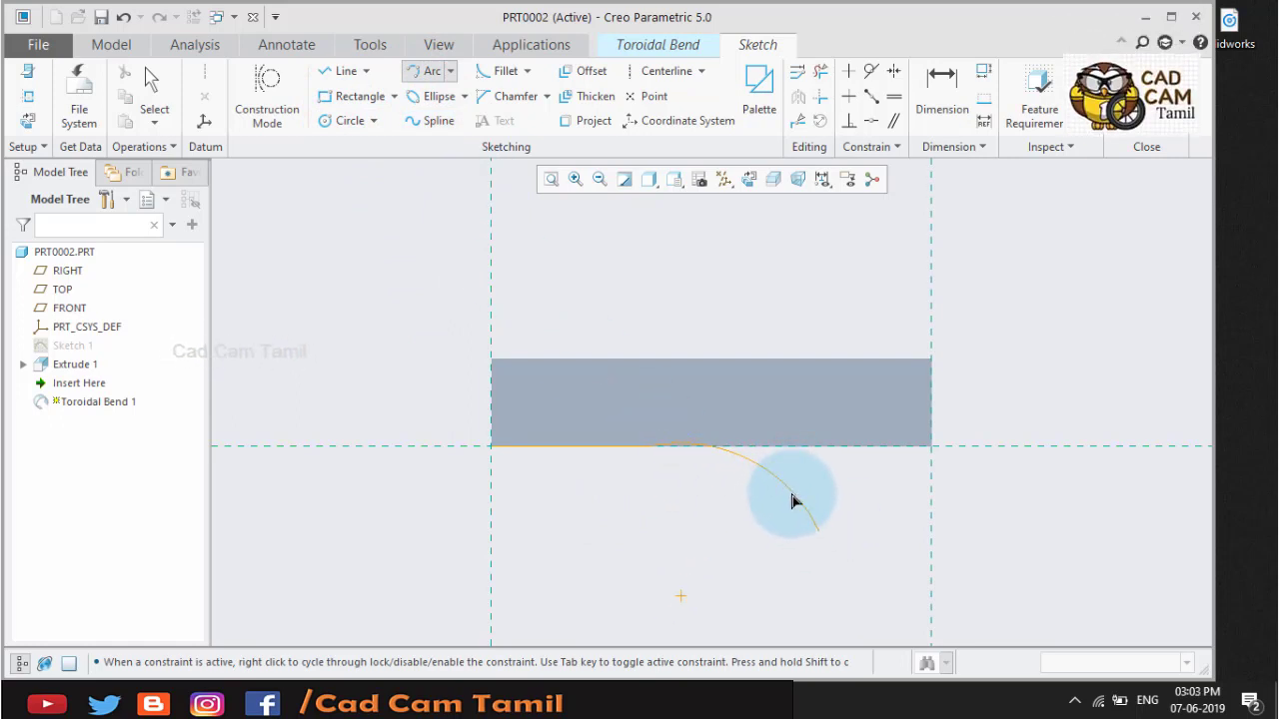
left_click(791, 501)
middle_click(907, 485)
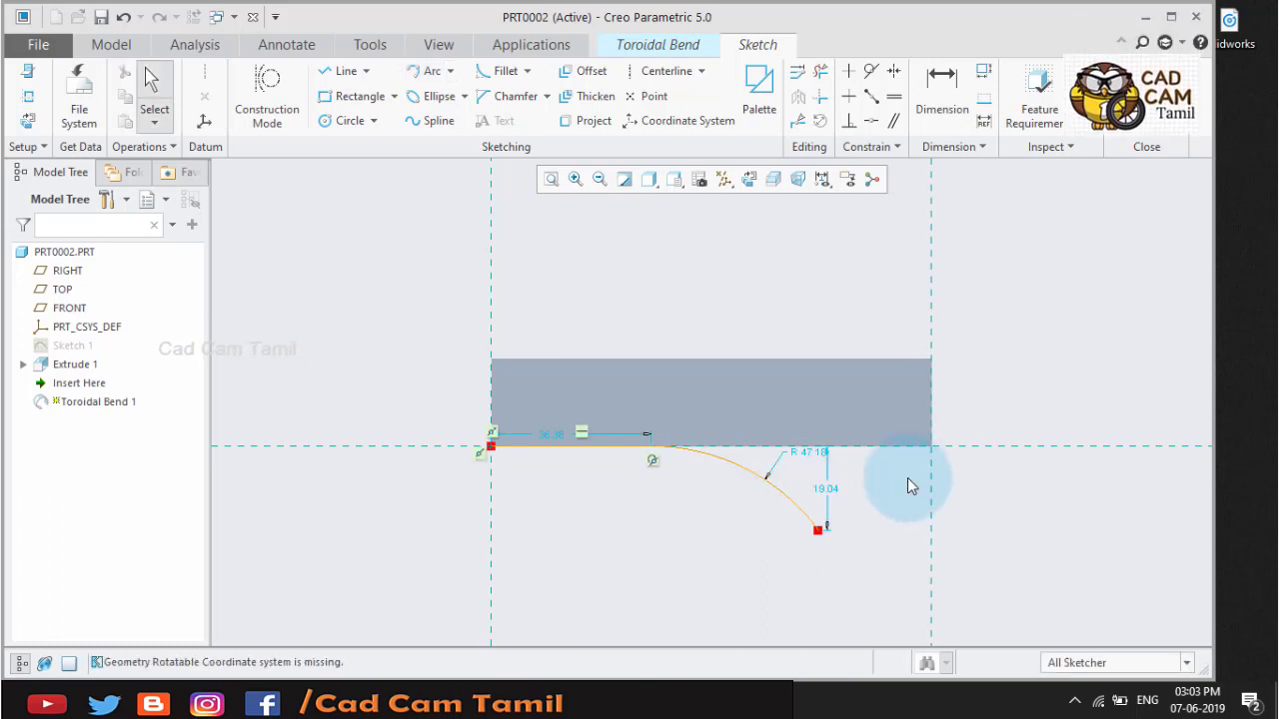
- Place a geometry coordinate system at the line's start and finish the profile sketch
left_click(308, 363)
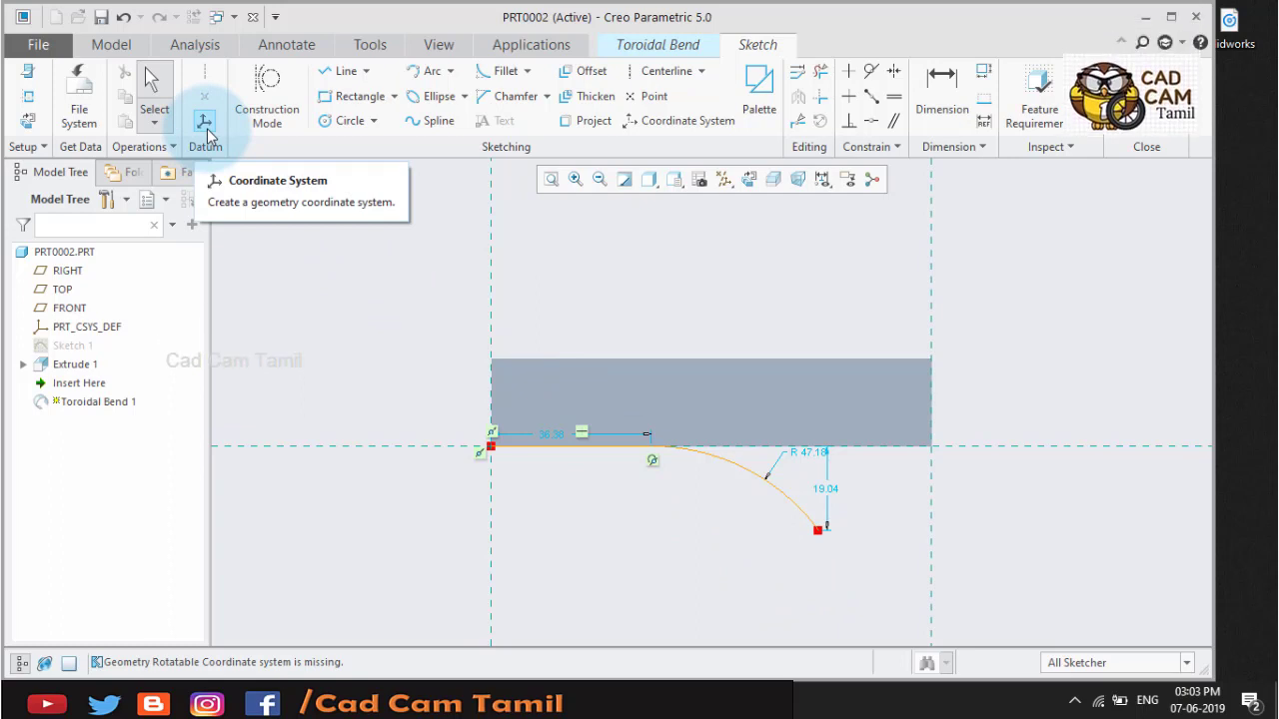
left_click(206, 124)
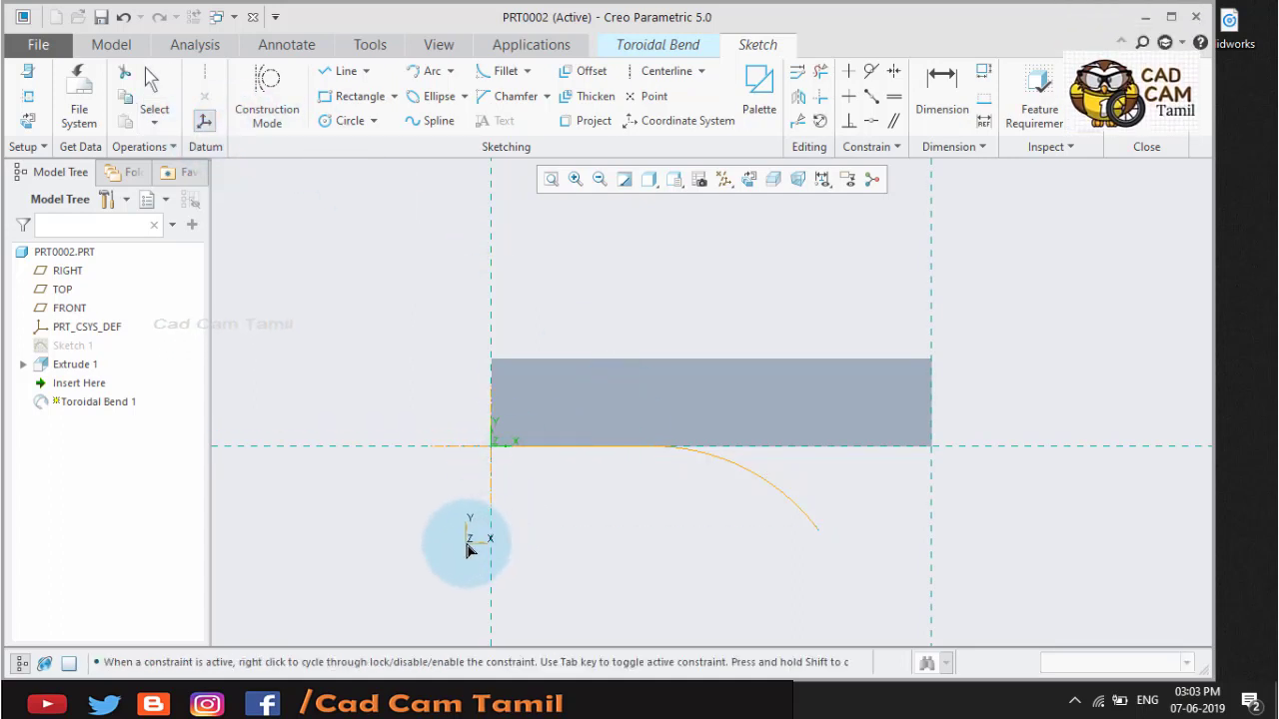
middle_click(462, 503)
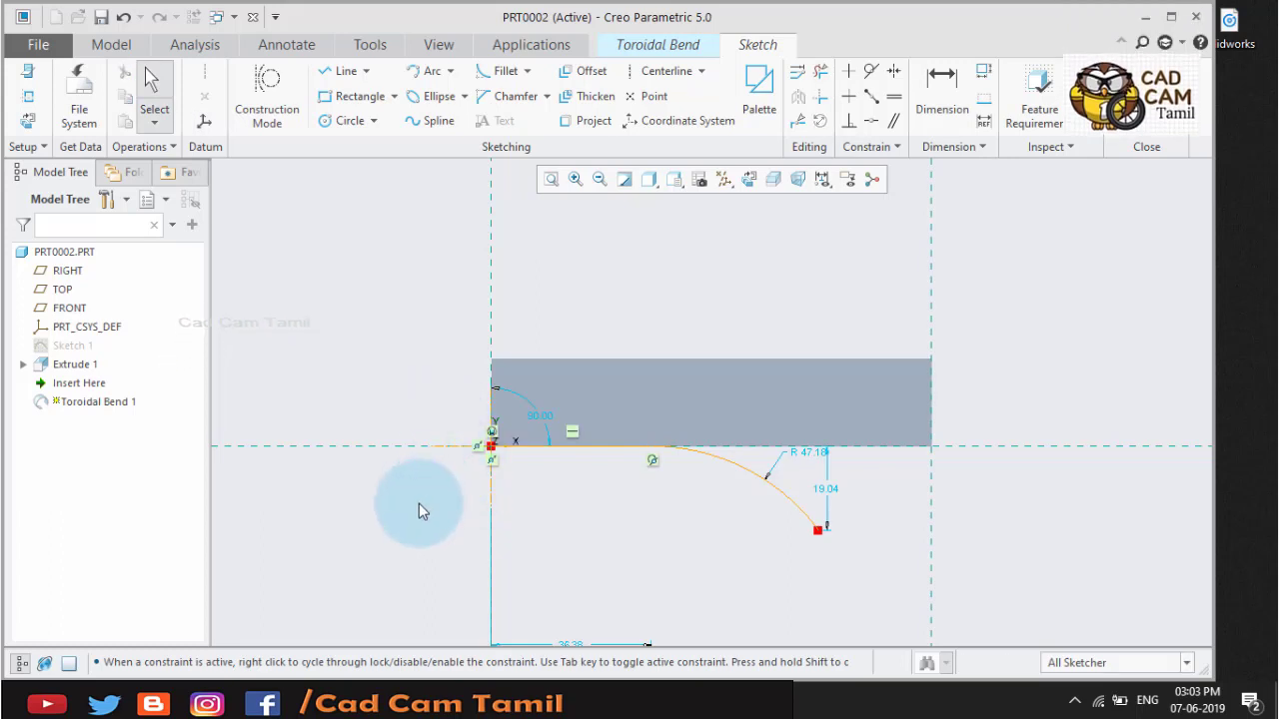
left_click(1130, 140)
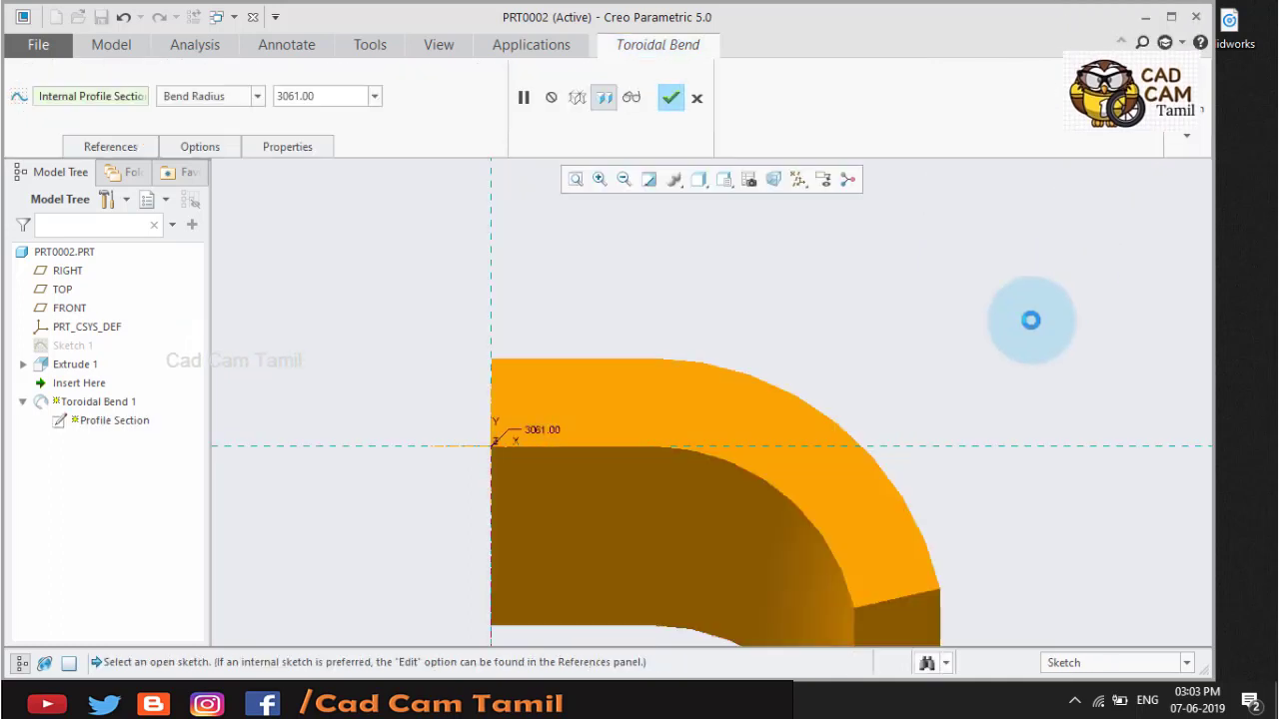
- Orbit the bent-plate preview and check the bend's references, using the Internal Profile Section
scroll(712, 324, "up", 2)
scroll(782, 324, "up", 2)
mouse_move(783, 326)
middle_mouse_down()
mouse_move(726, 333)
mouse_move(776, 320)
middle_mouse_up()
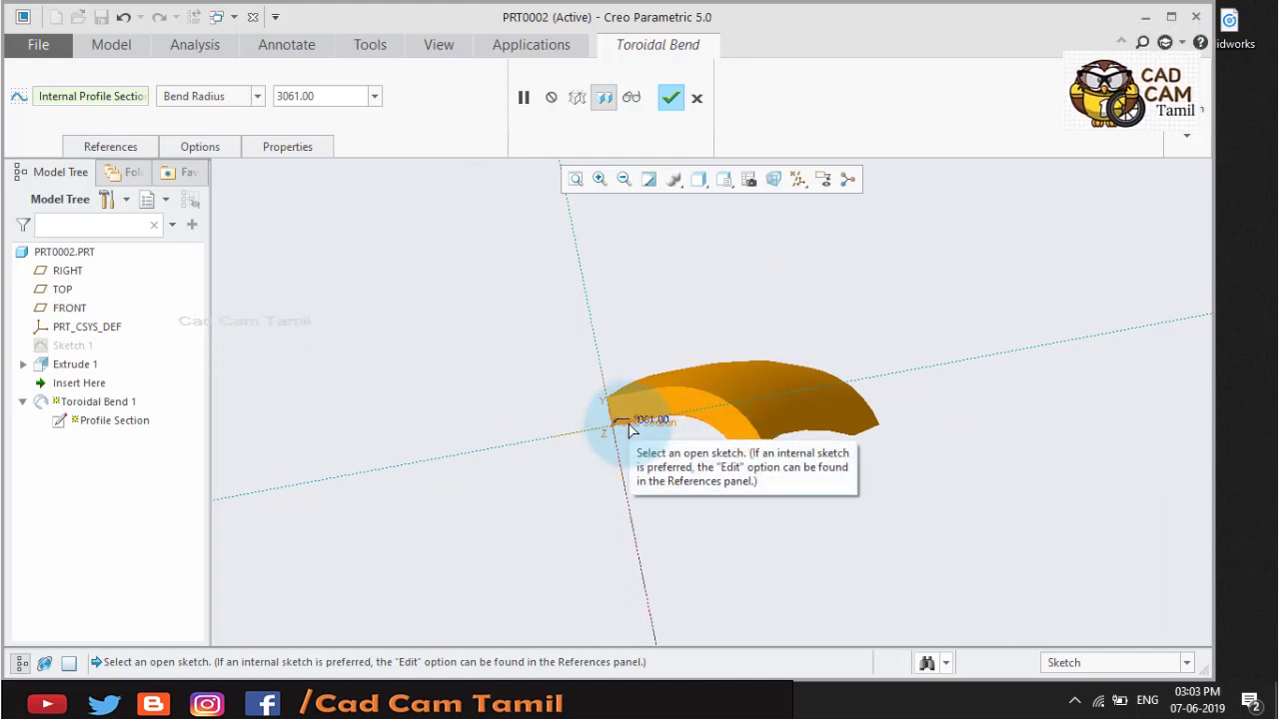
middle_click_drag(405, 304, 356, 328)
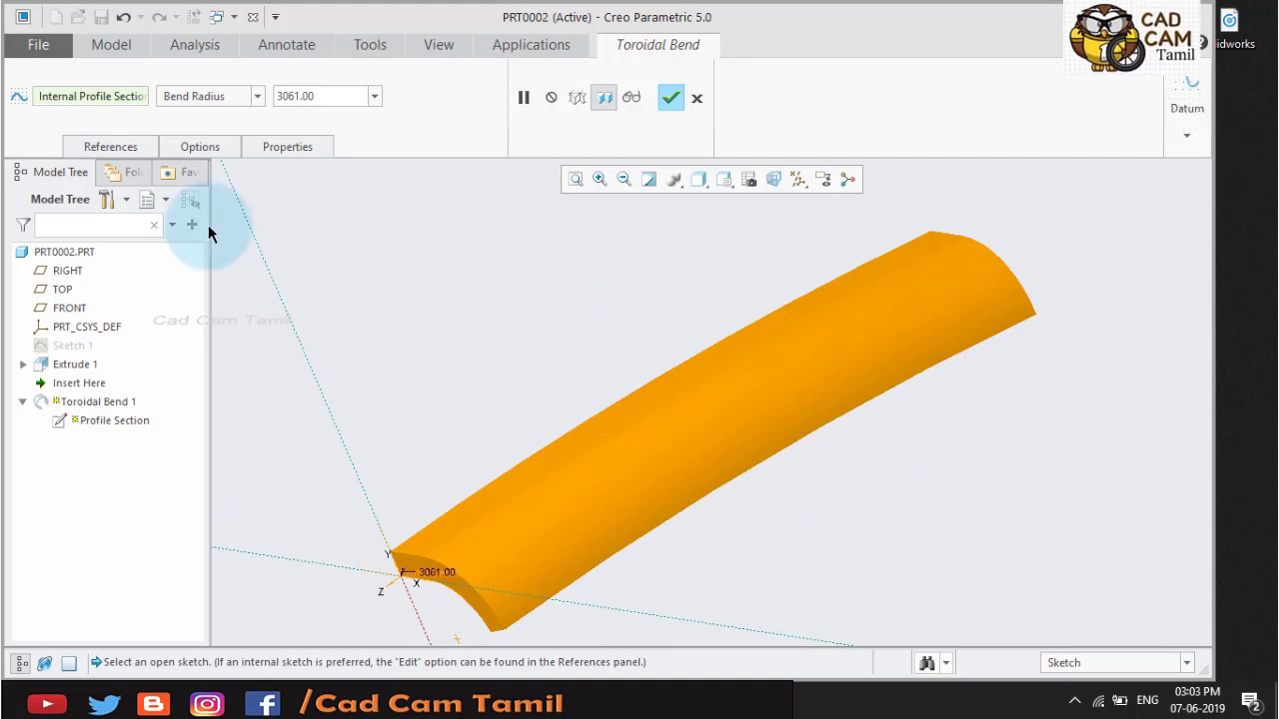
left_click(120, 143)
left_click(125, 384)
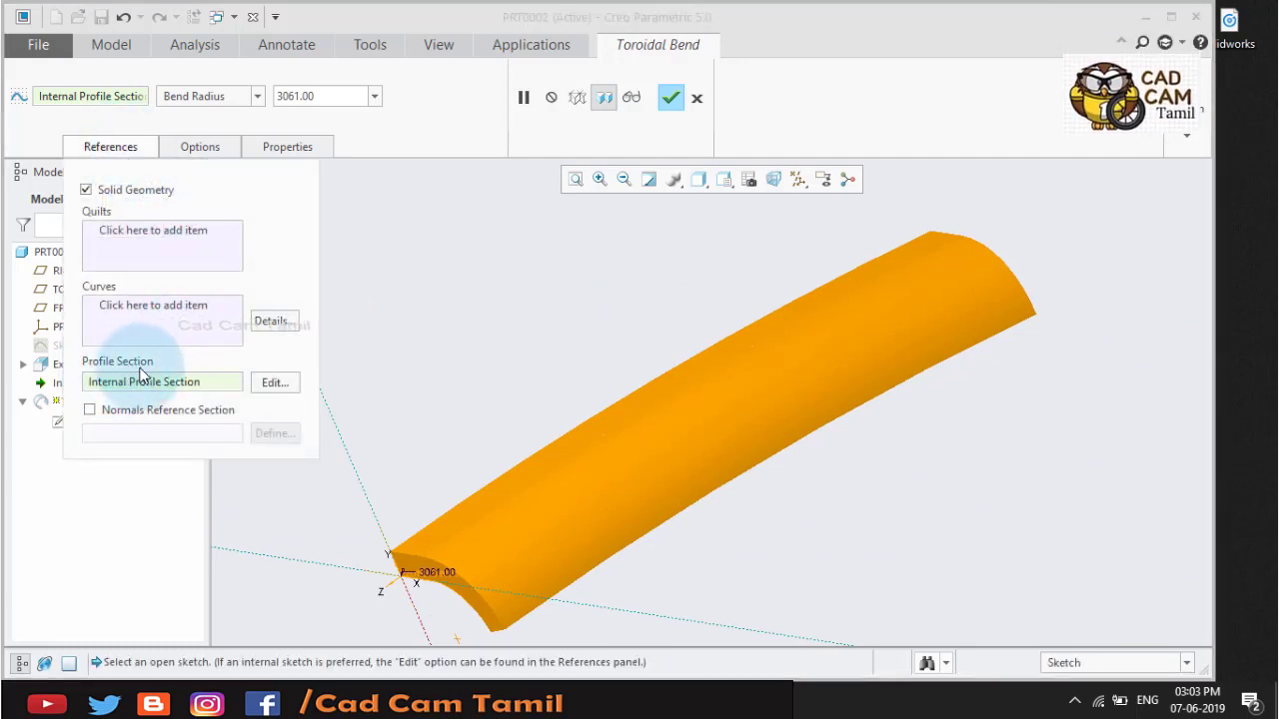
mouse_move(708, 372)
middle_mouse_down()
mouse_move(582, 359)
mouse_move(593, 332)
middle_mouse_up()
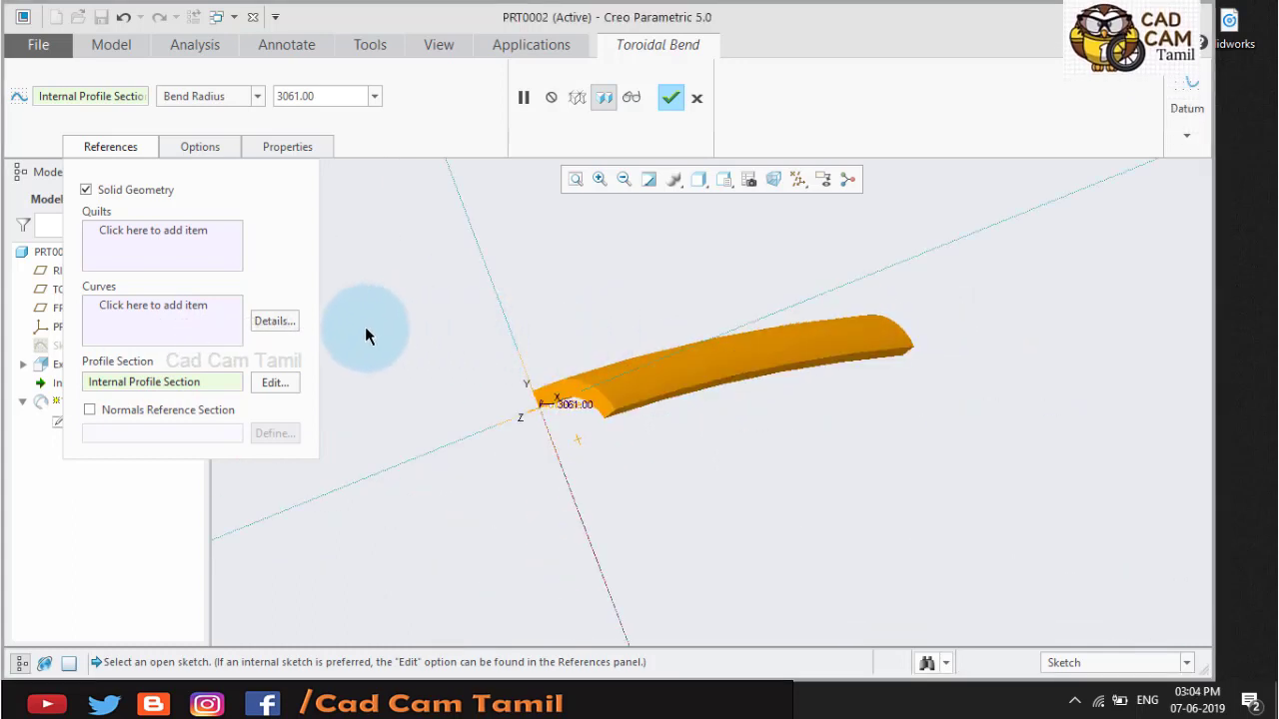
left_click(186, 255)
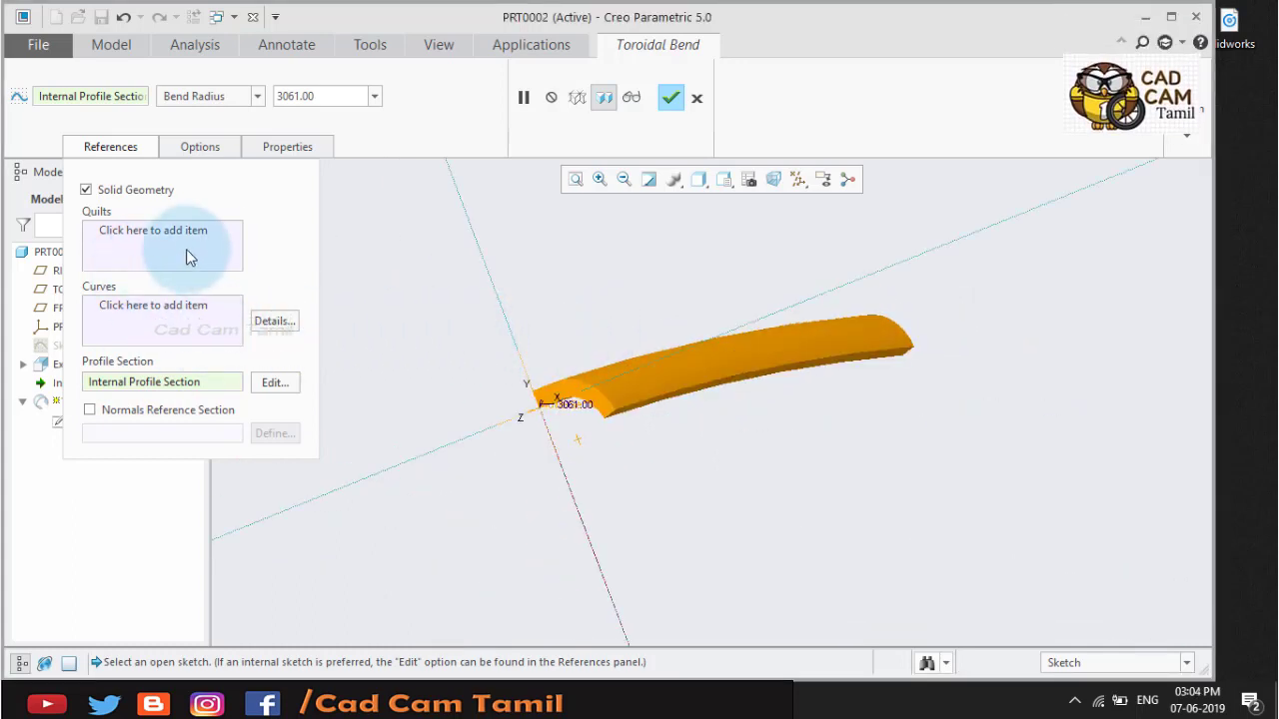
- Reopen the profile sketch, delete the arc and draw a line along the plate's bottom edge
left_click(272, 384)
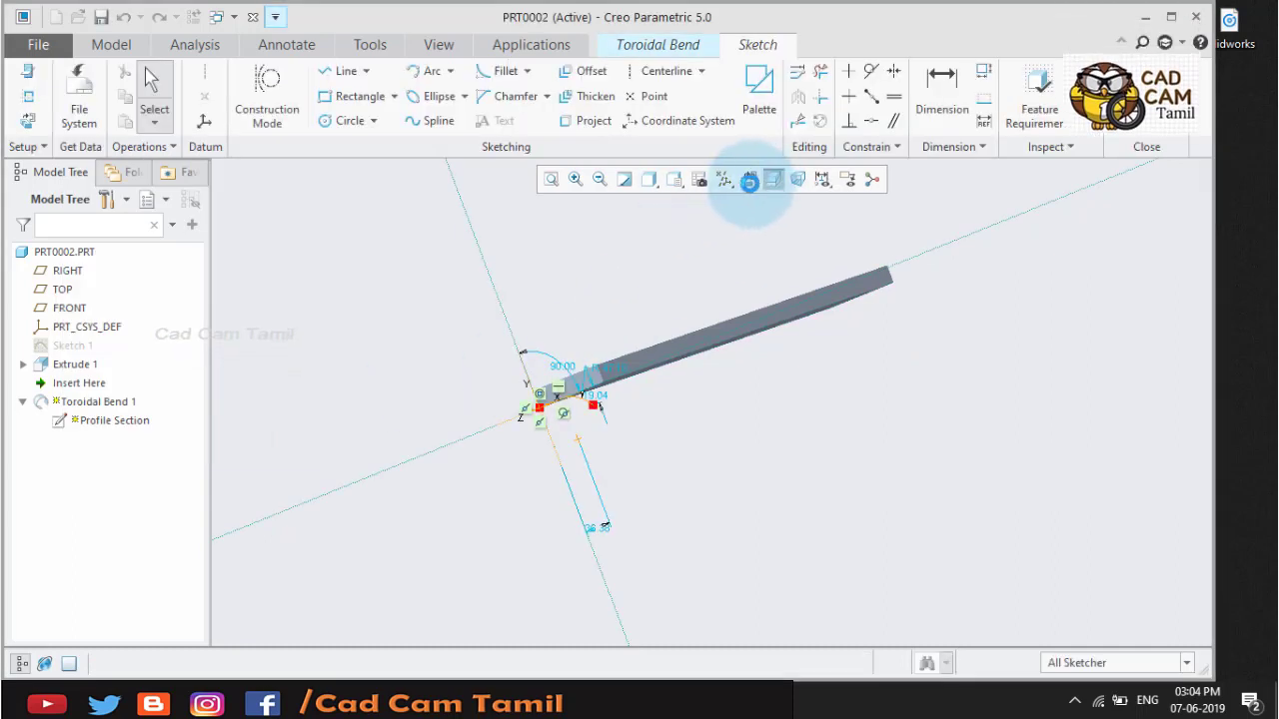
left_click(772, 180)
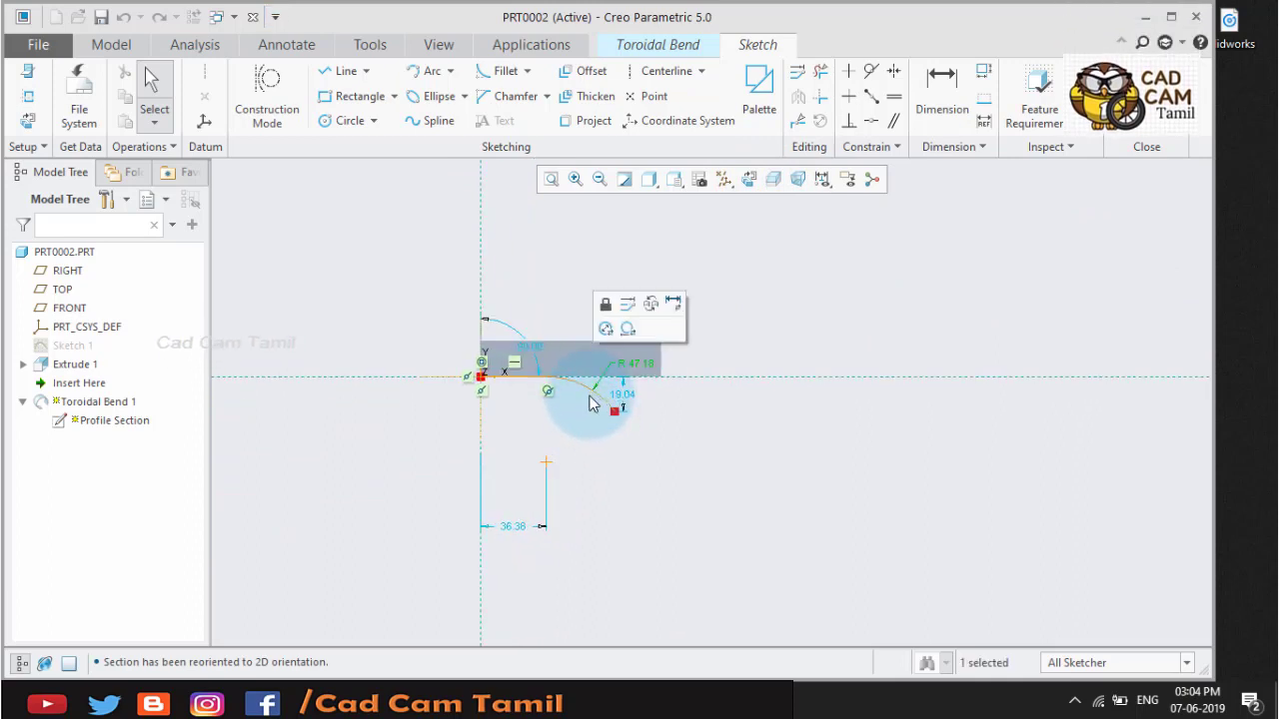
key("Delete")
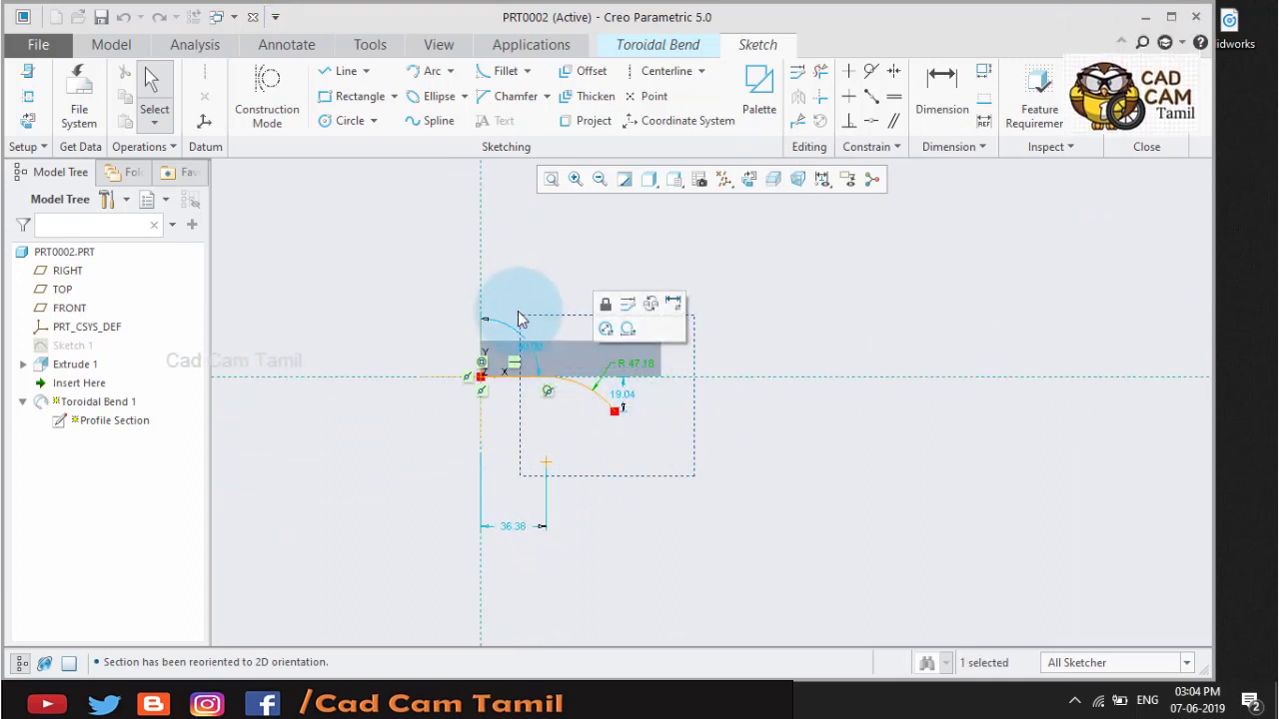
key("l")
left_click(660, 377)
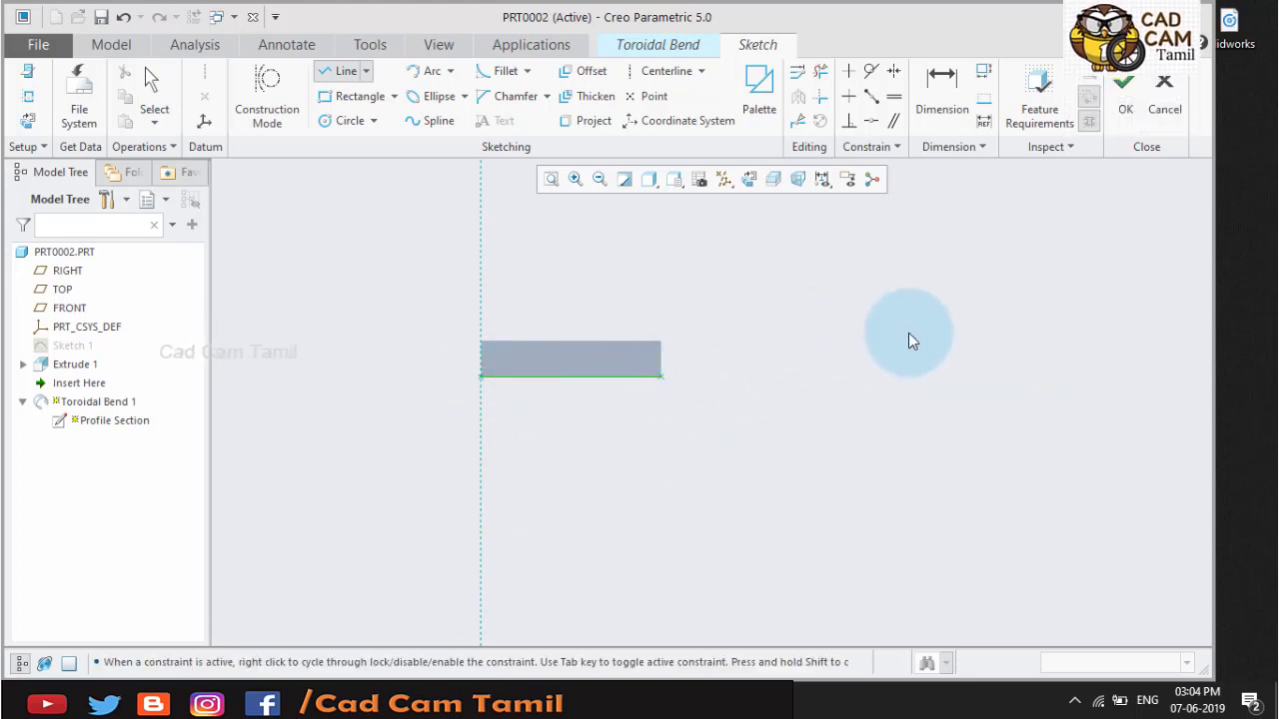
middle_click(800, 313)
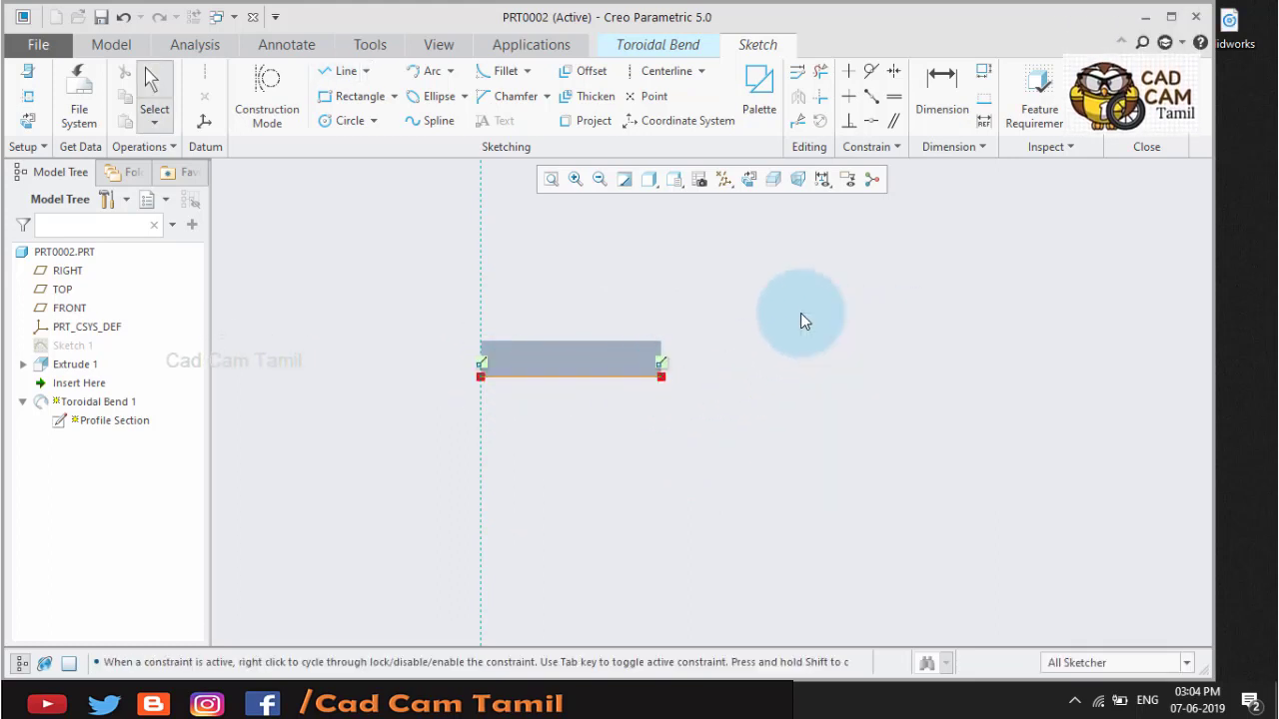
- Add the plate's end face and bottom edge as sketch references
right_click(800, 315)
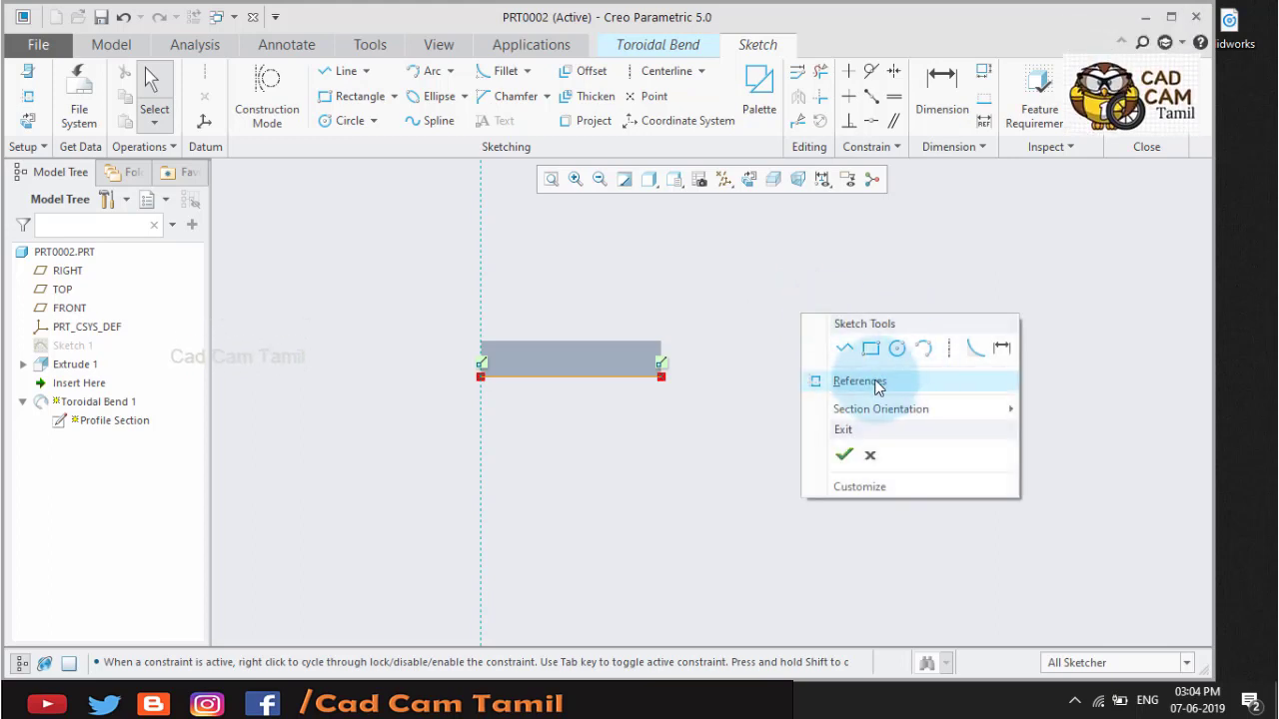
left_click(904, 386)
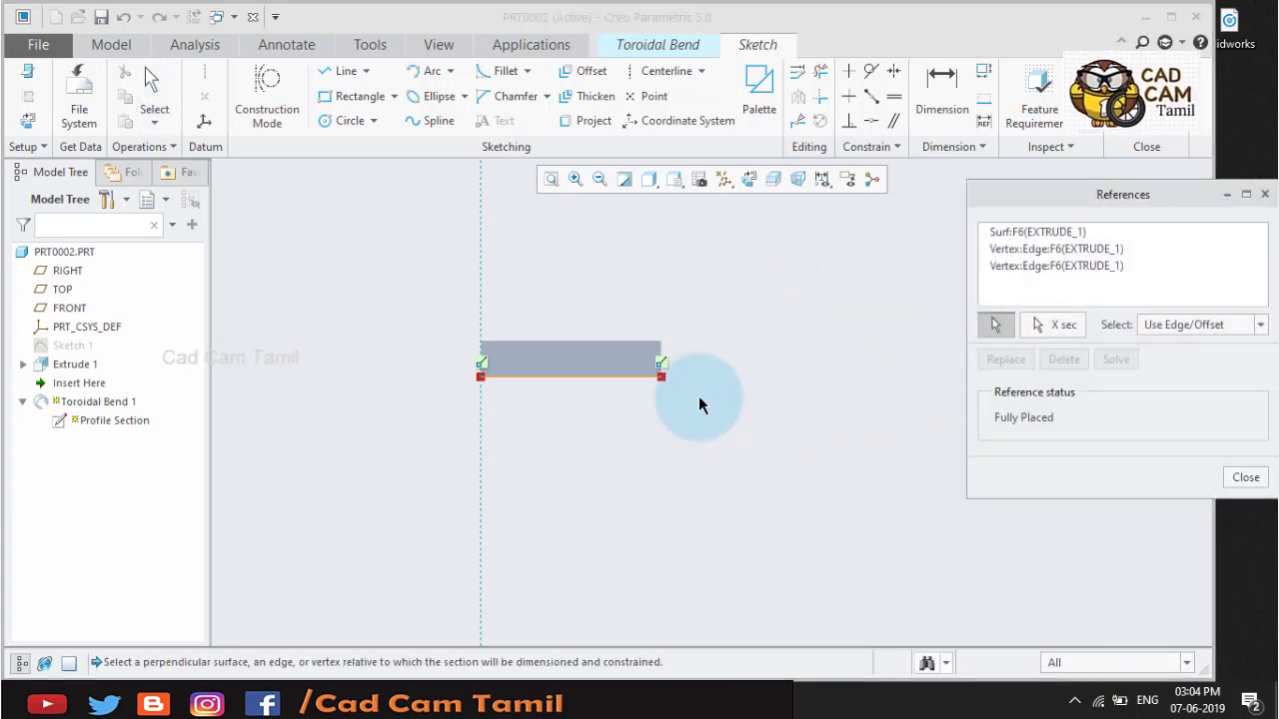
scroll(660, 369, "up", 3)
left_click(714, 352)
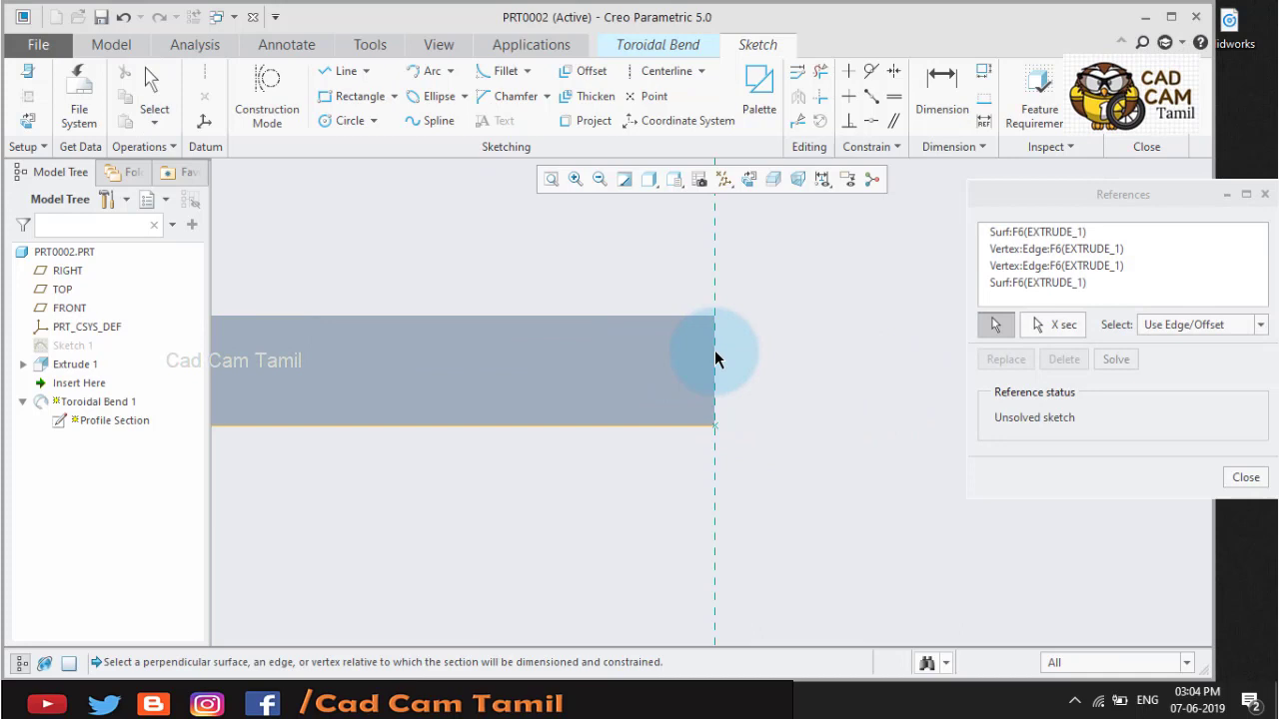
left_click(647, 432)
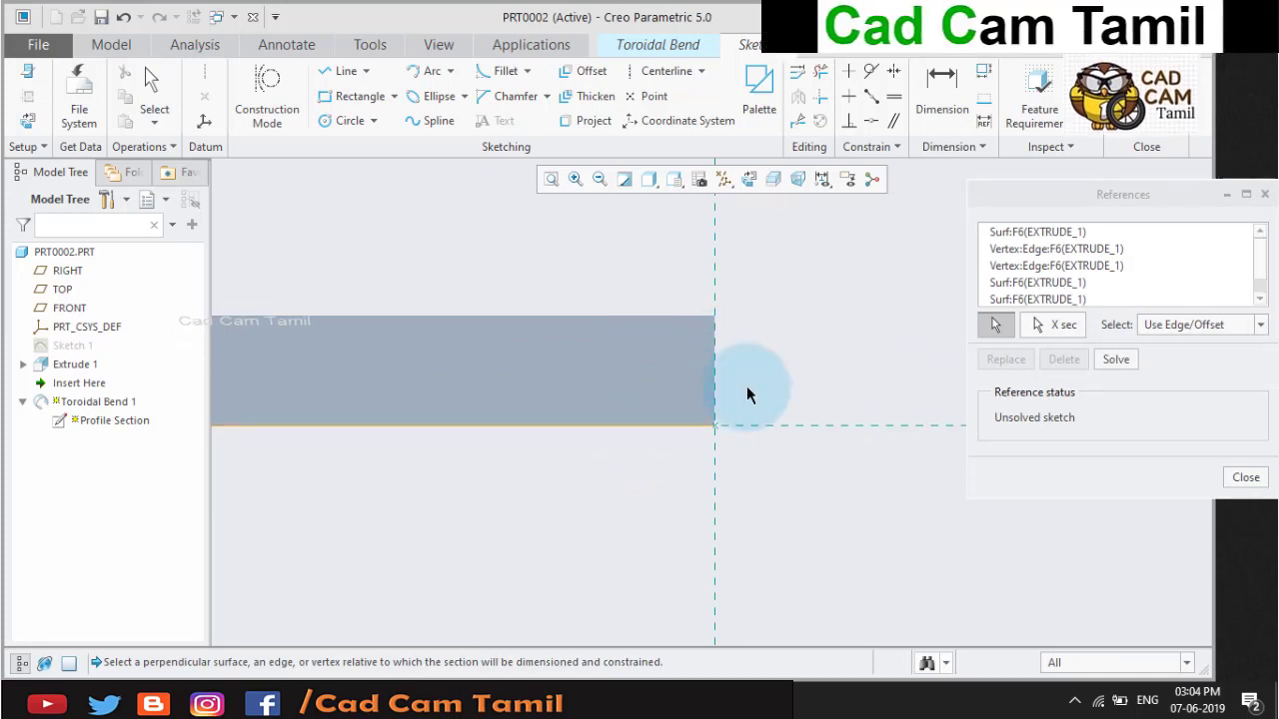
middle_click(824, 343)
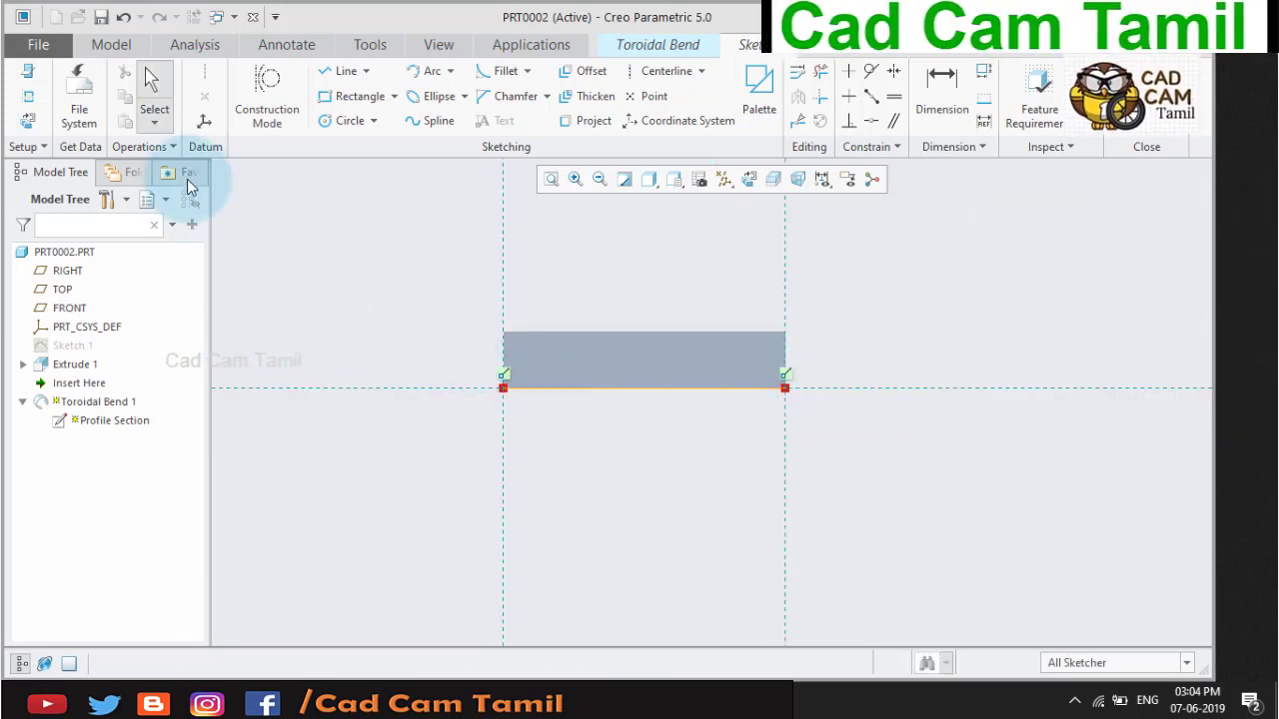
- Place a coordinate system at the bottom-left corner and finish the profile sketch
left_click(205, 121)
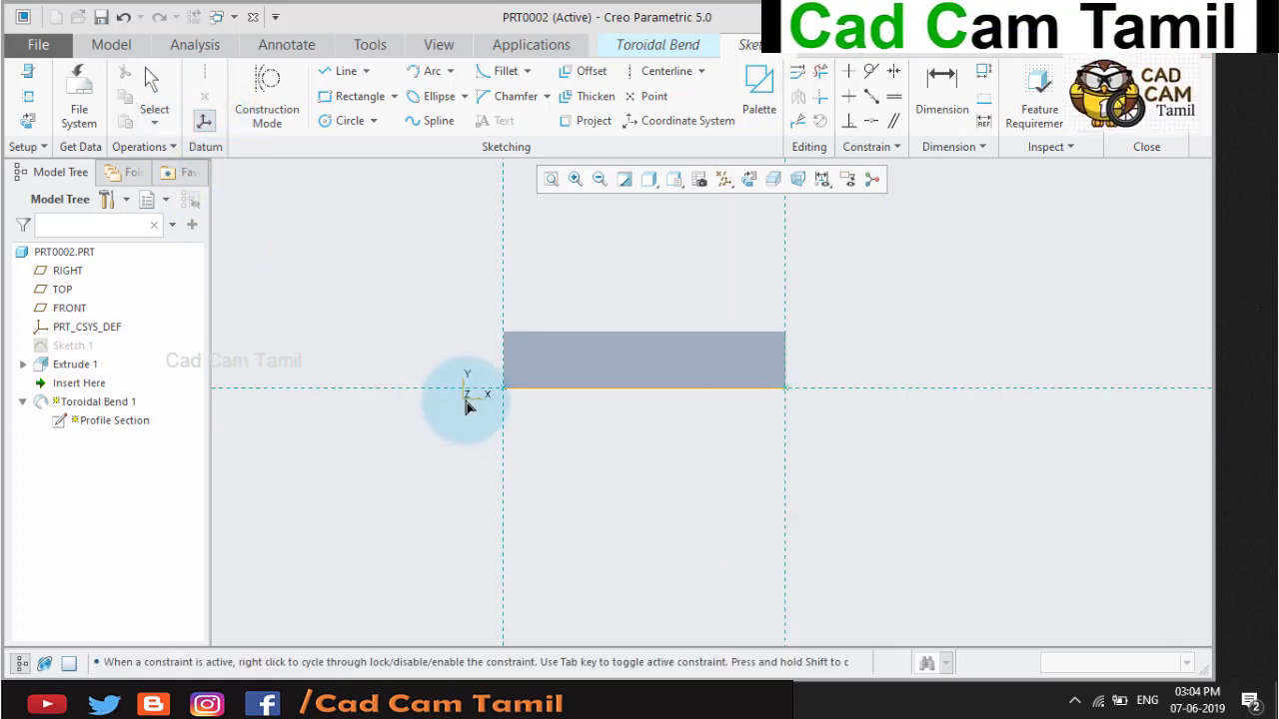
left_click(503, 398)
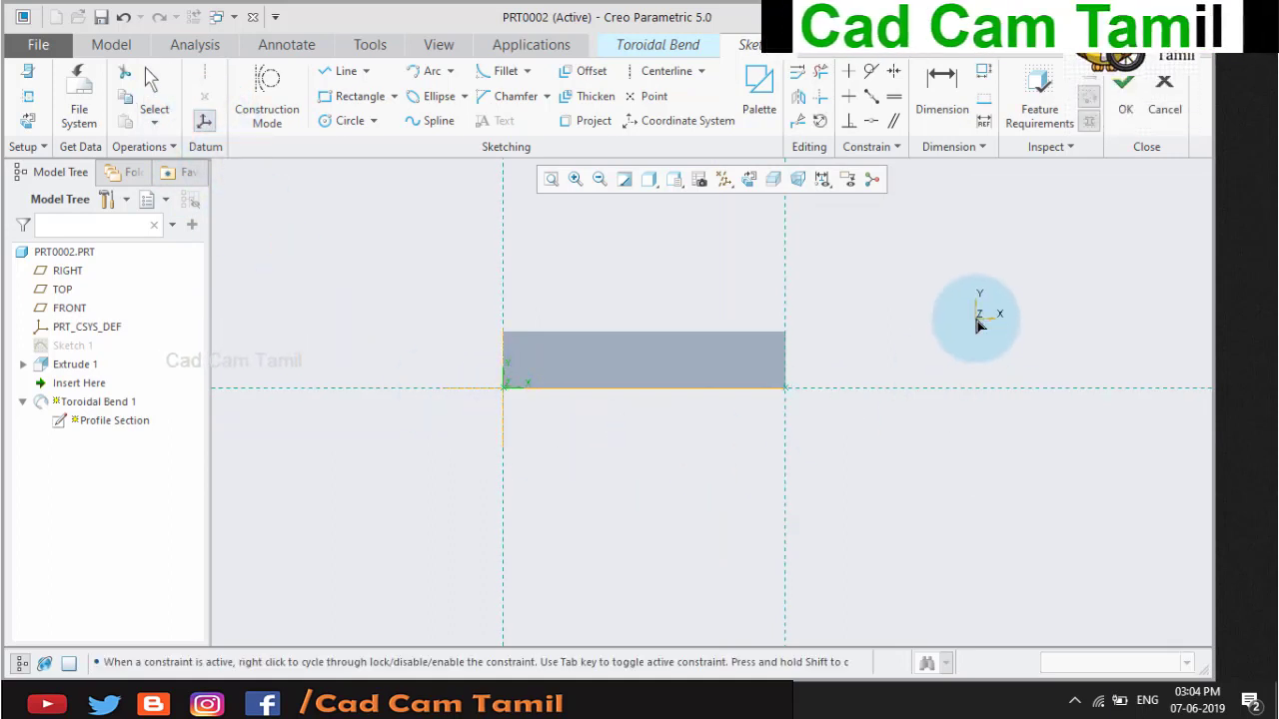
middle_click(975, 317)
left_click(1122, 138)
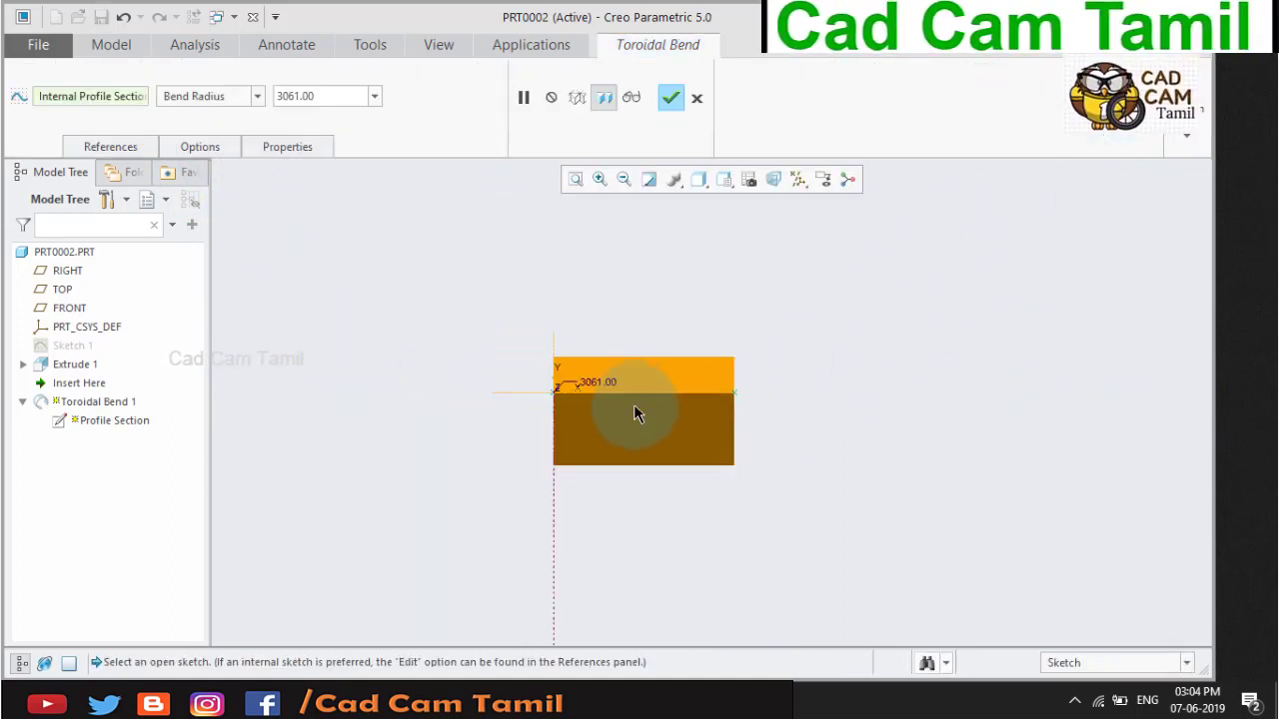
mouse_move(666, 379)
middle_mouse_down()
mouse_move(594, 382)
mouse_move(373, 300)
middle_mouse_up()
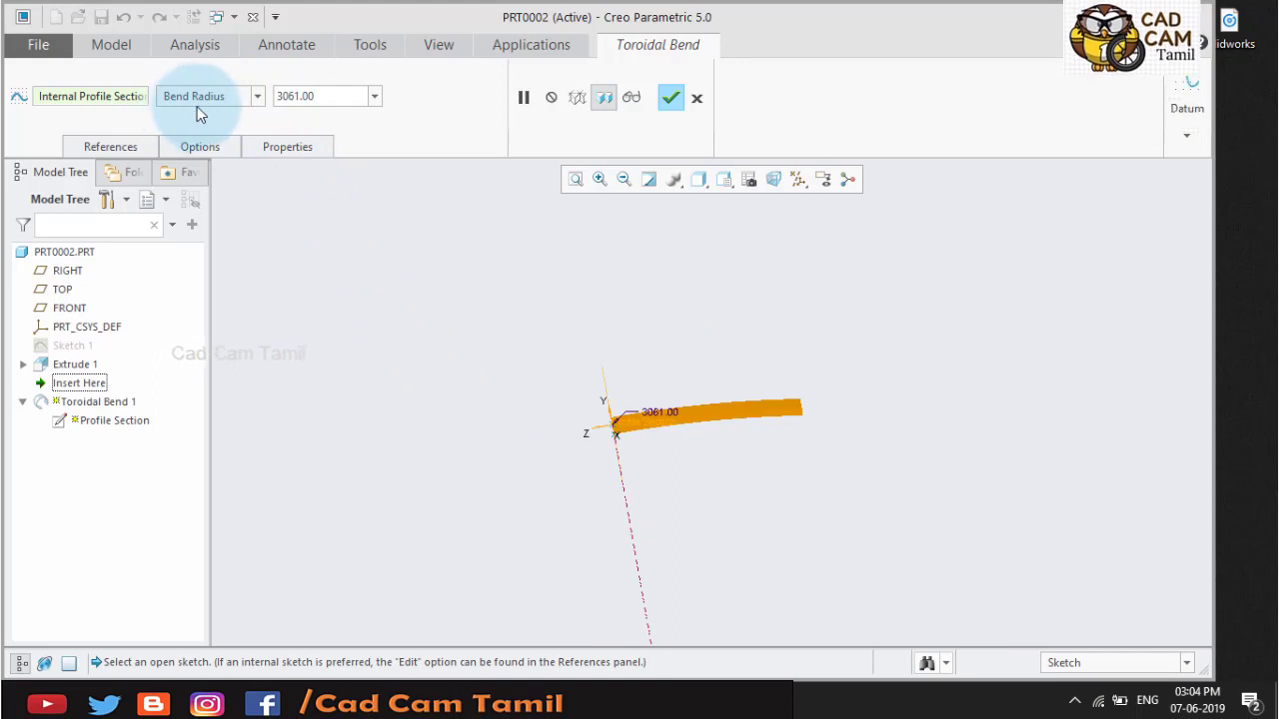
left_click(258, 96)
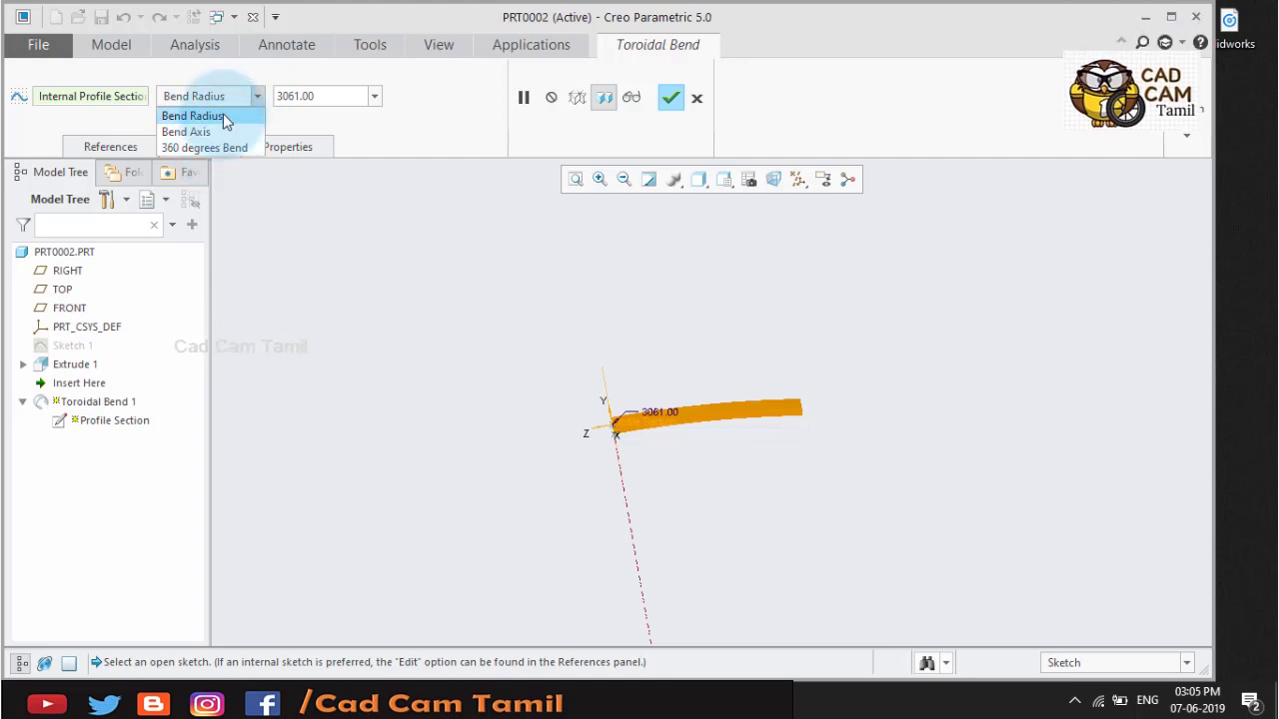
left_click(219, 114)
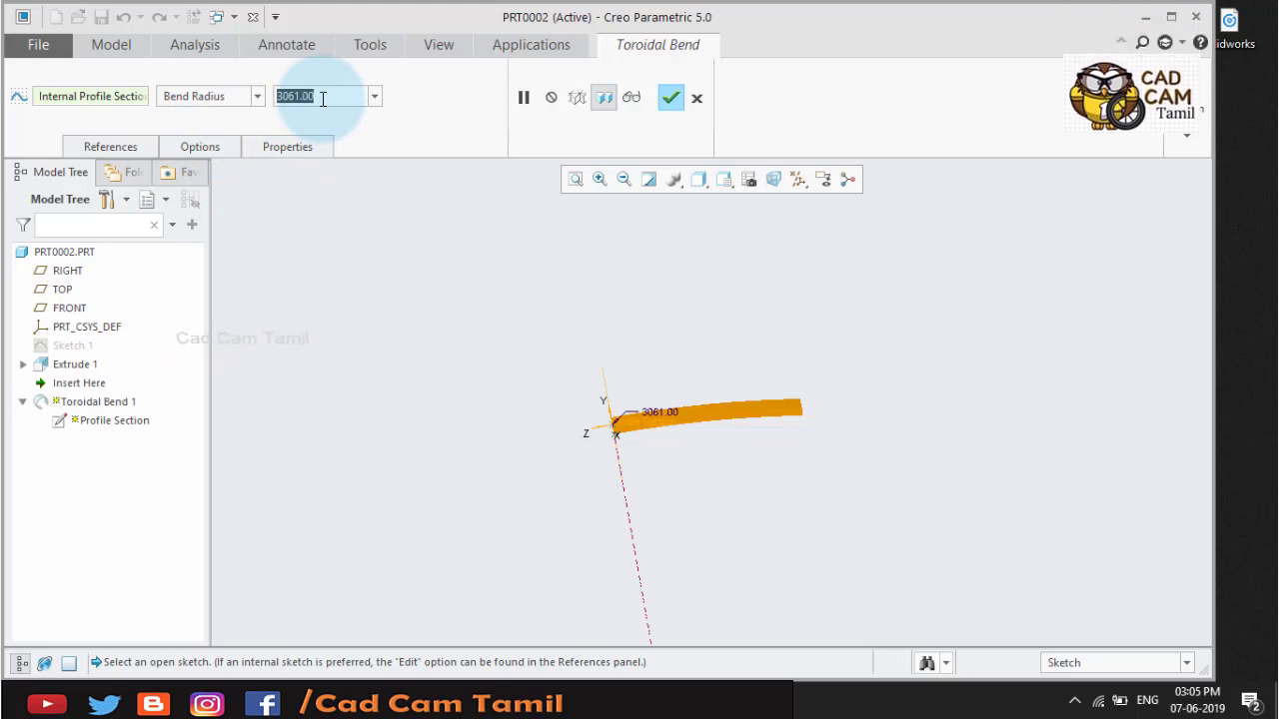
left_click(323, 101)
- Try bend radii of 200, 100 and 50, orbiting and zooming to judge each preview
type("200")
key("Return")
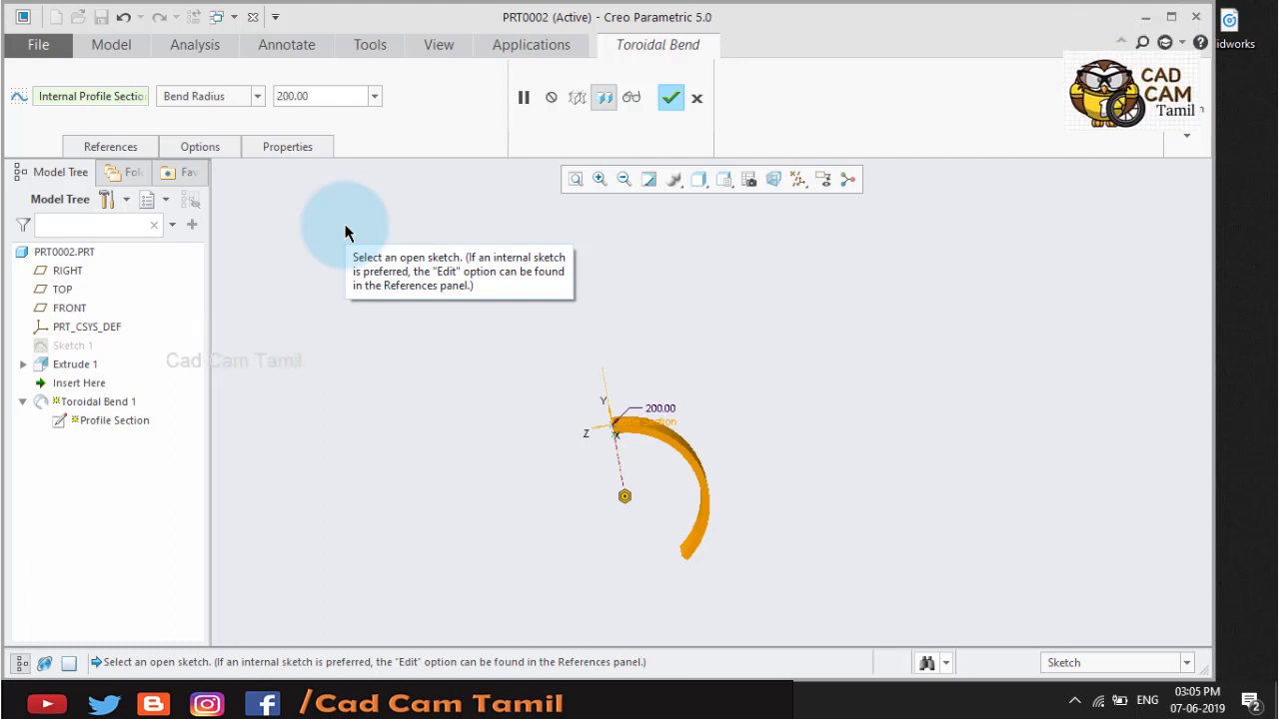
middle_click_drag(602, 570, 669, 511)
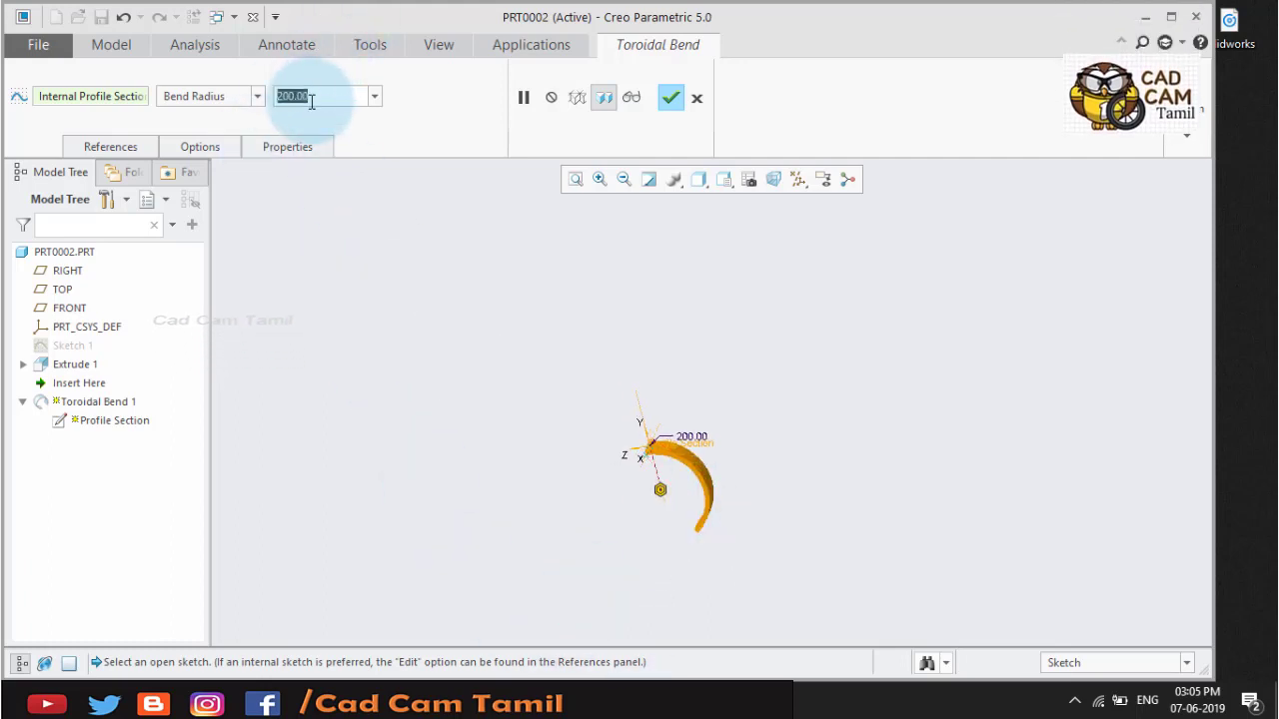
type("1")
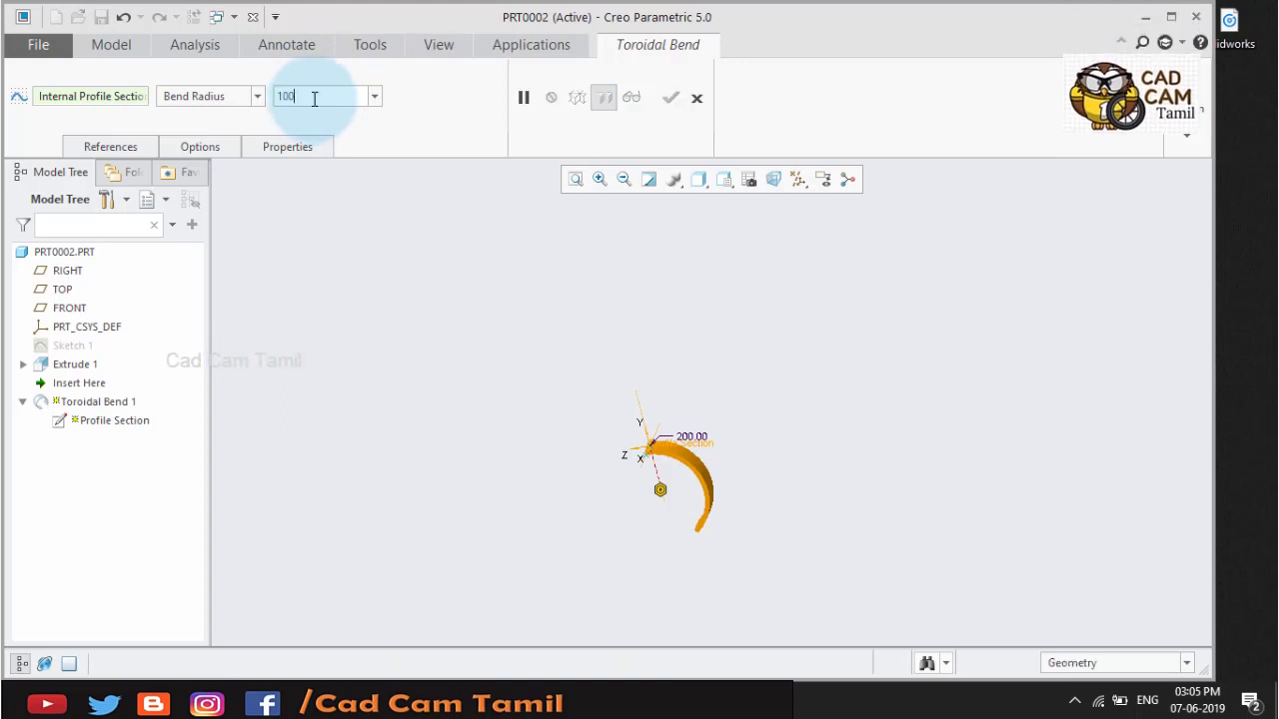
key("Return")
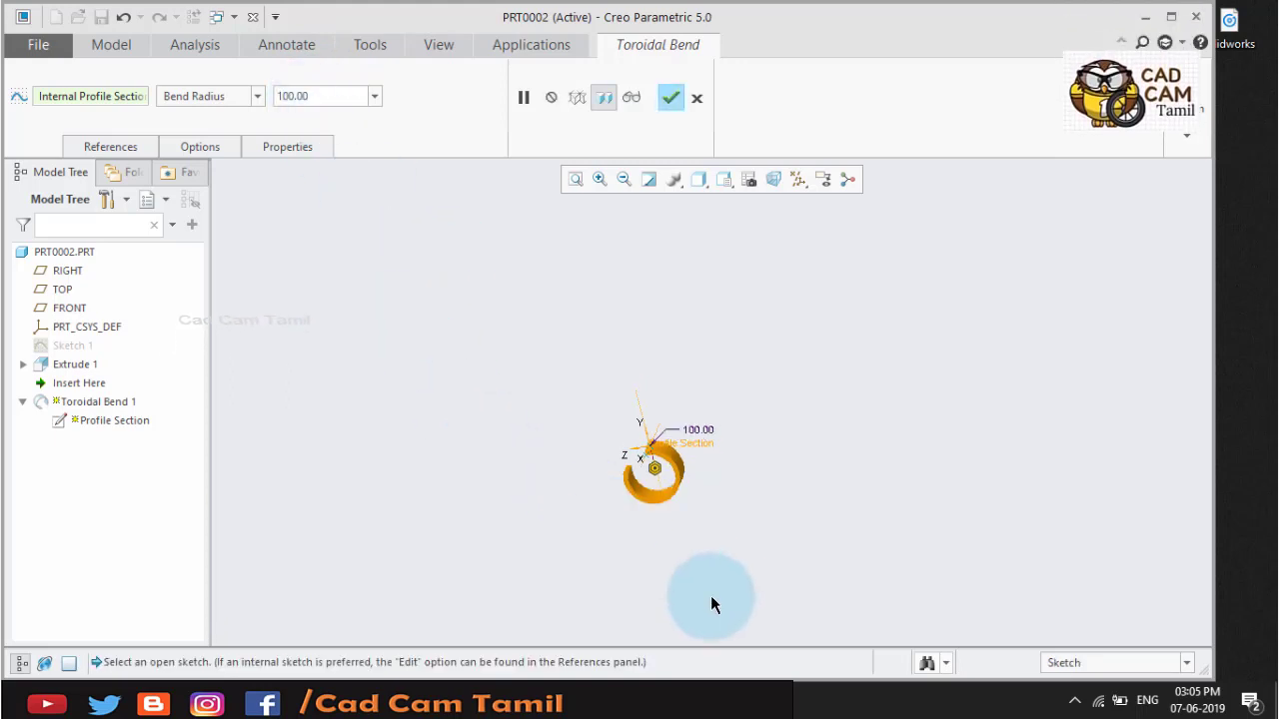
scroll(608, 388, "up", 2)
scroll(614, 342, "up", 3)
scroll(613, 433, "up", 2)
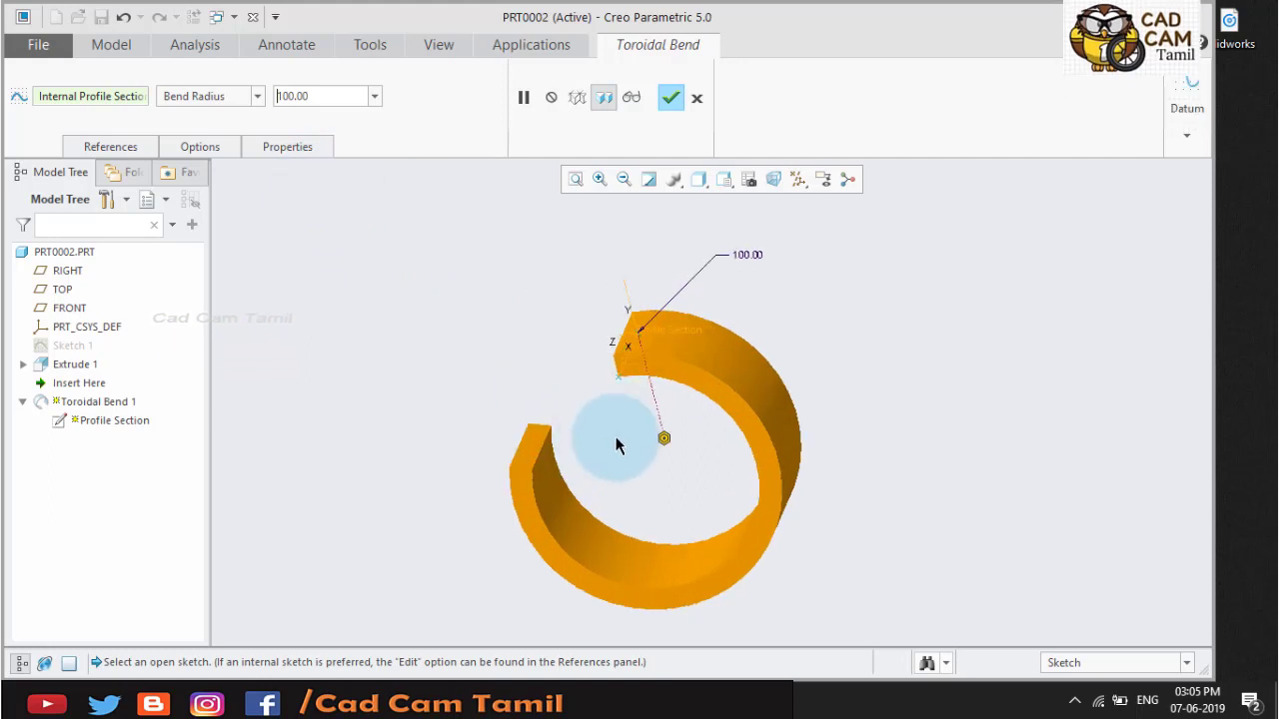
scroll(613, 437, "up", 2)
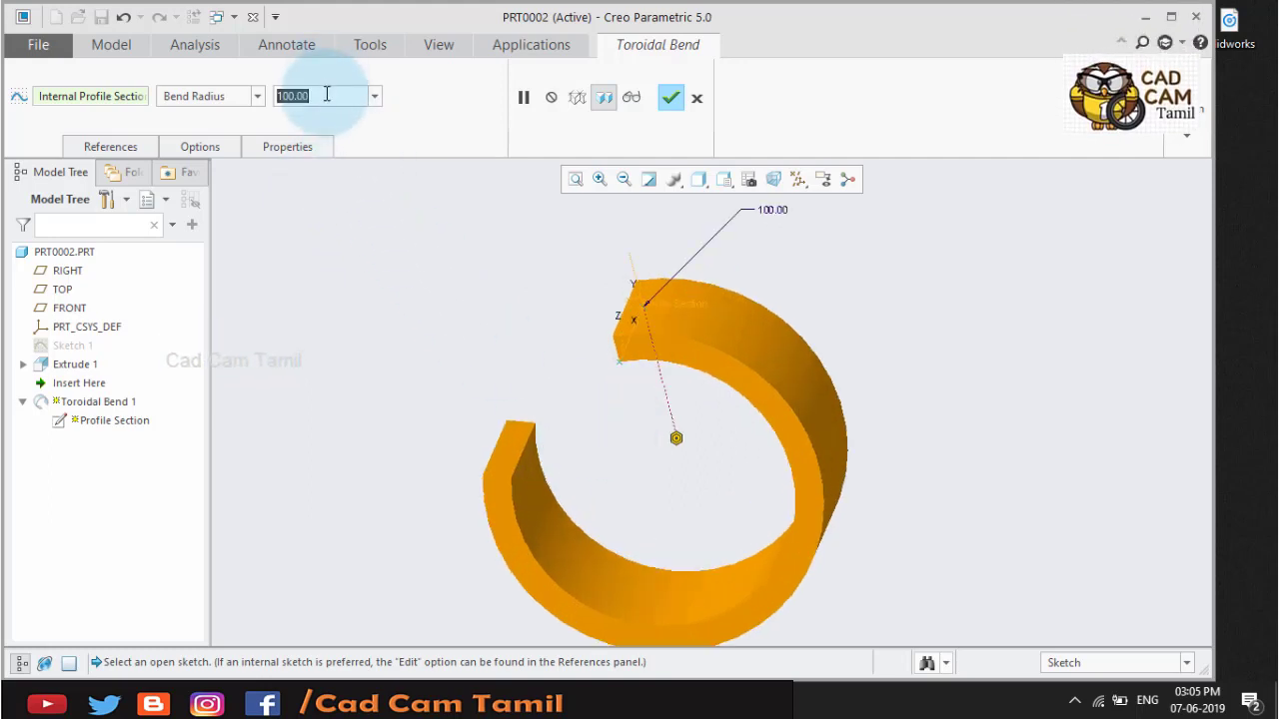
type("50")
key("Return")
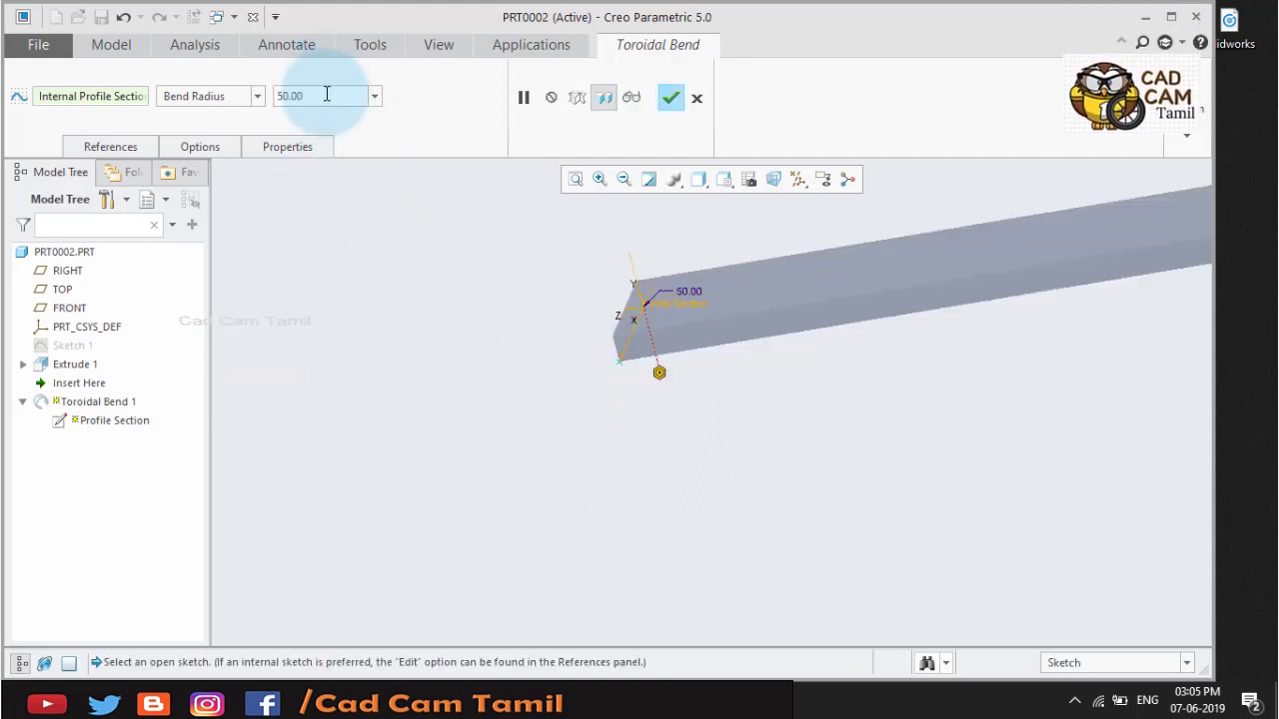
- Reset the bend radius through 100 back to 200
double_click(311, 97)
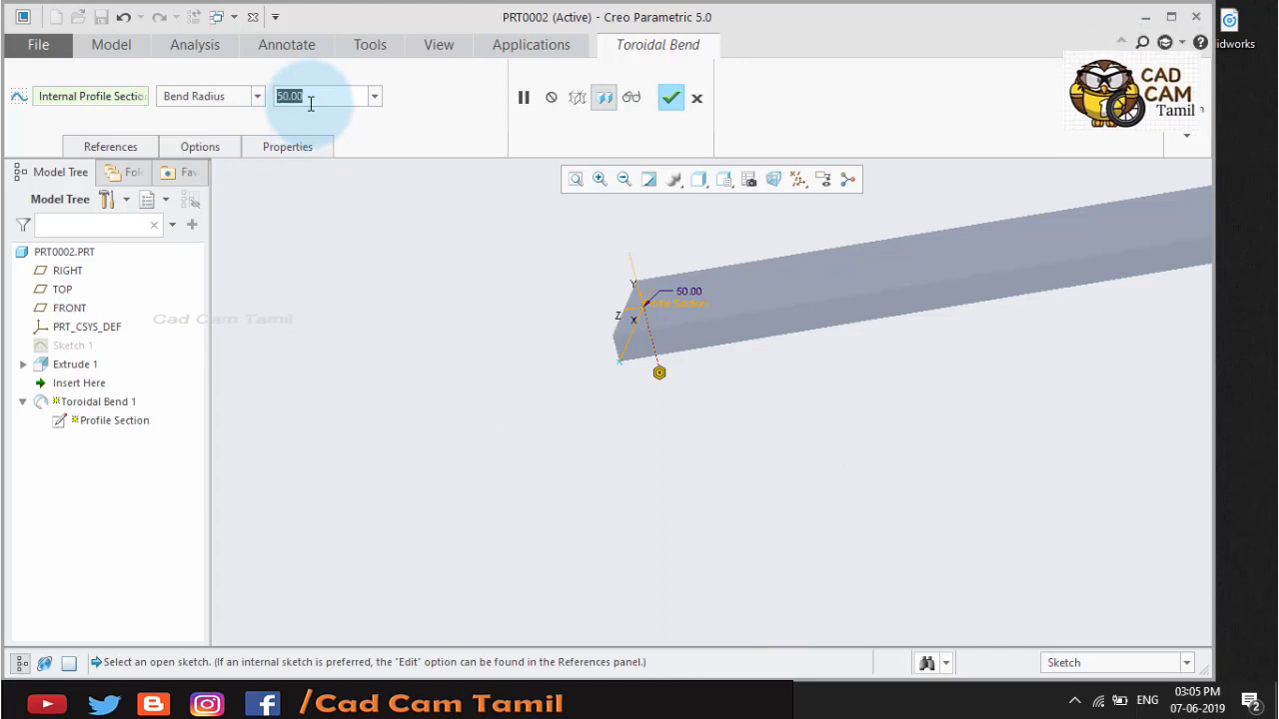
type("1")
key("Return")
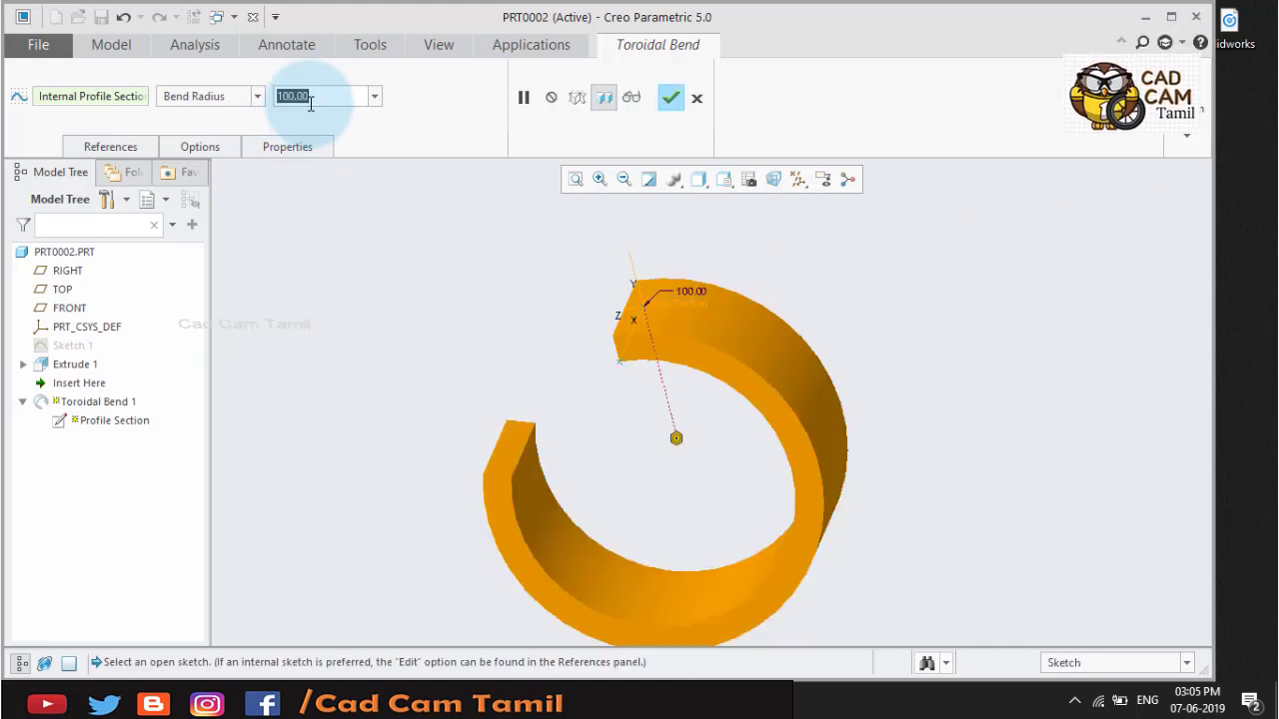
type("200")
key("Return")
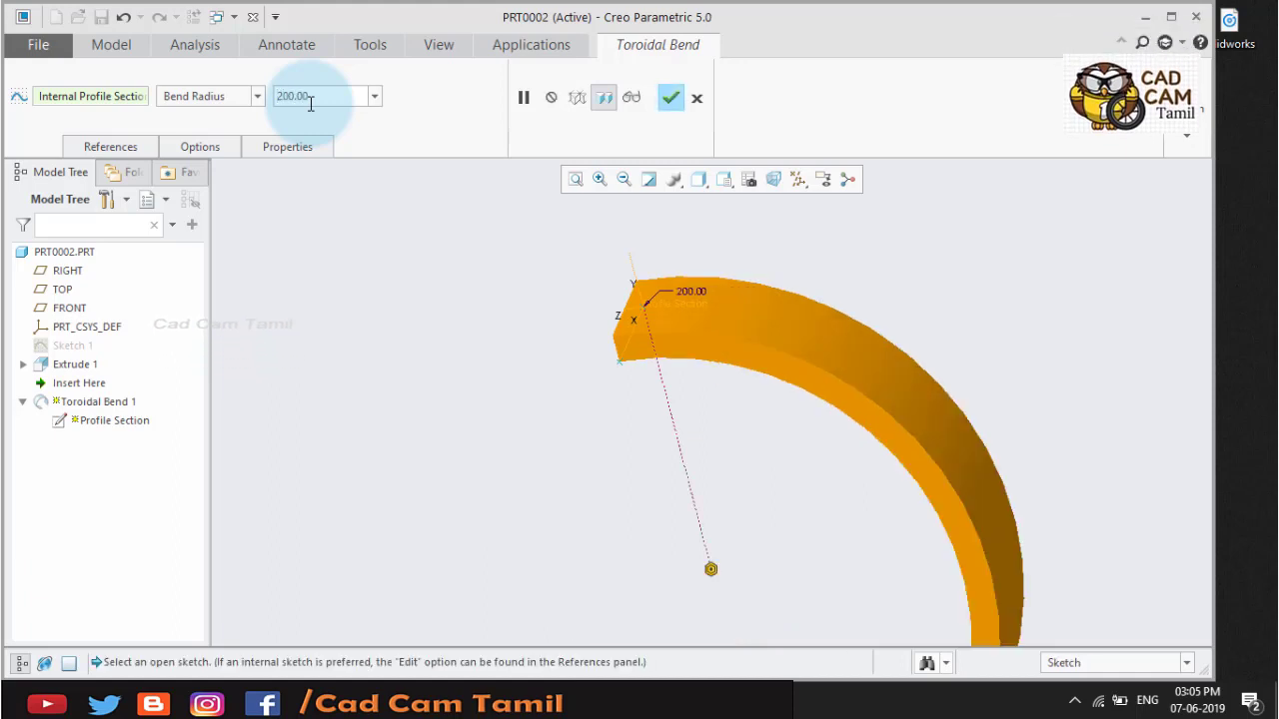
scroll(701, 460, "down", 2)
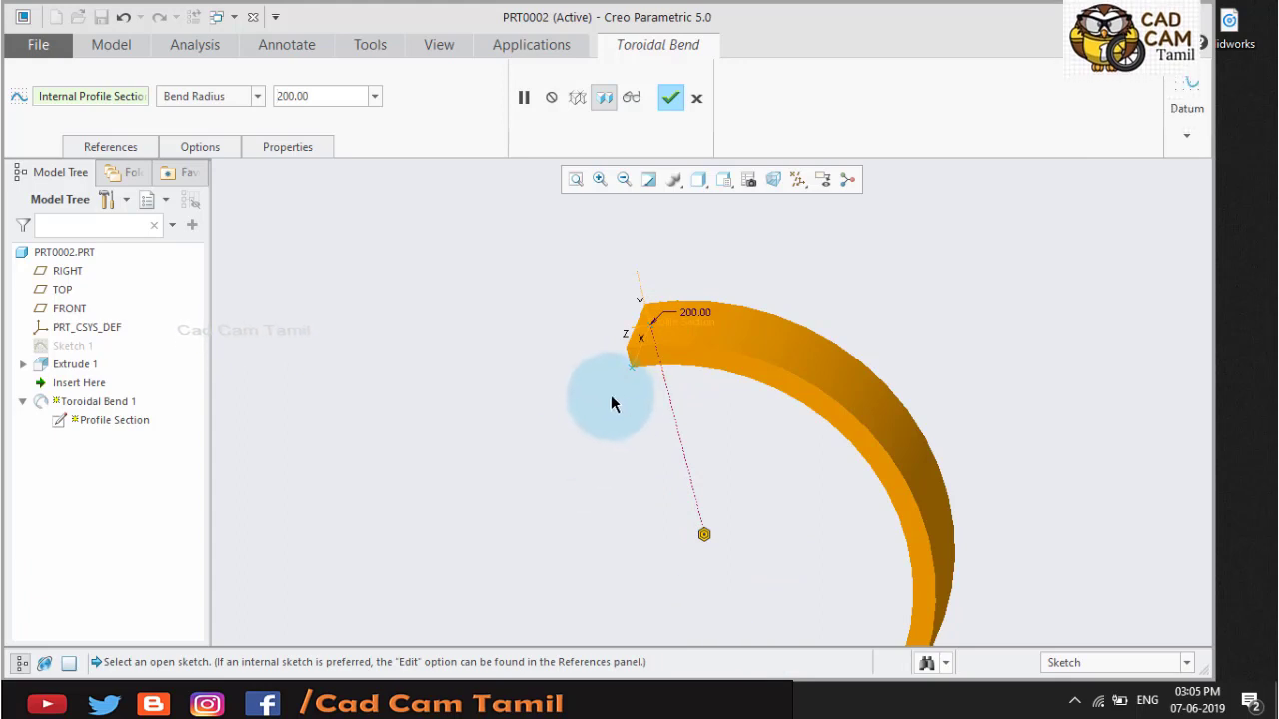
- Change the Toroidal Bend type to 360 degrees Bend
left_click(258, 97)
left_click(230, 131)
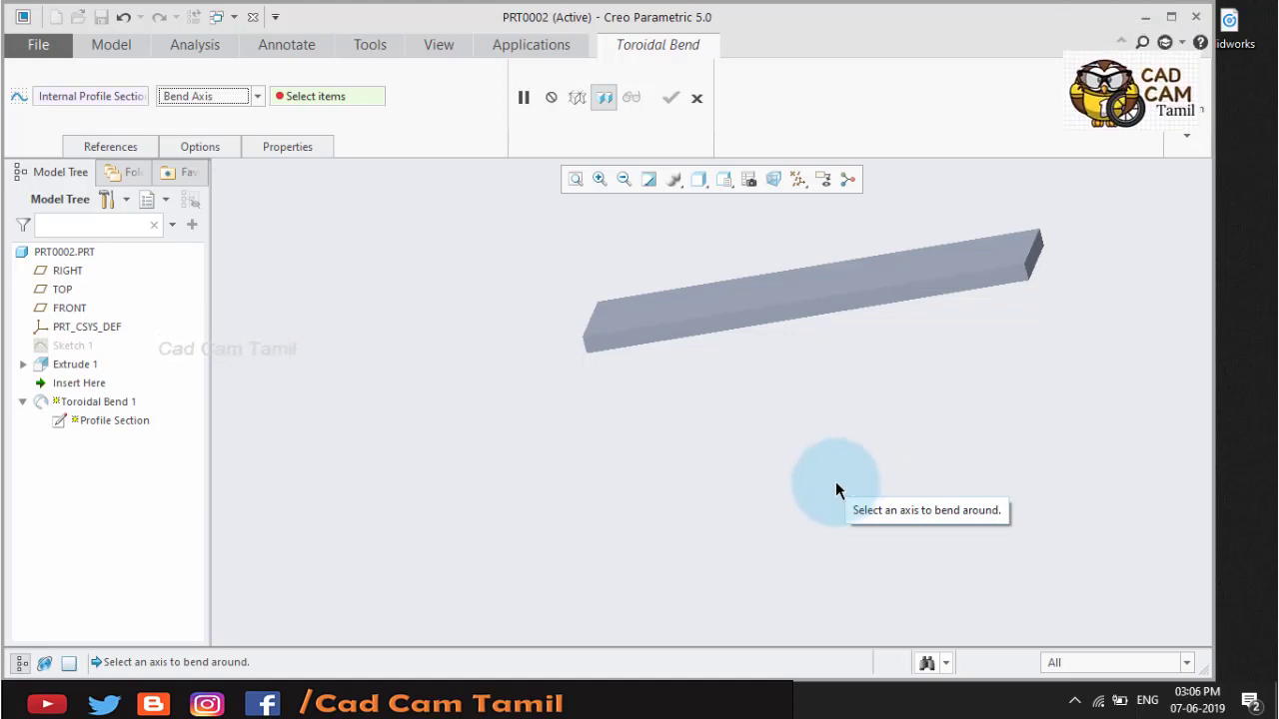
left_click(262, 98)
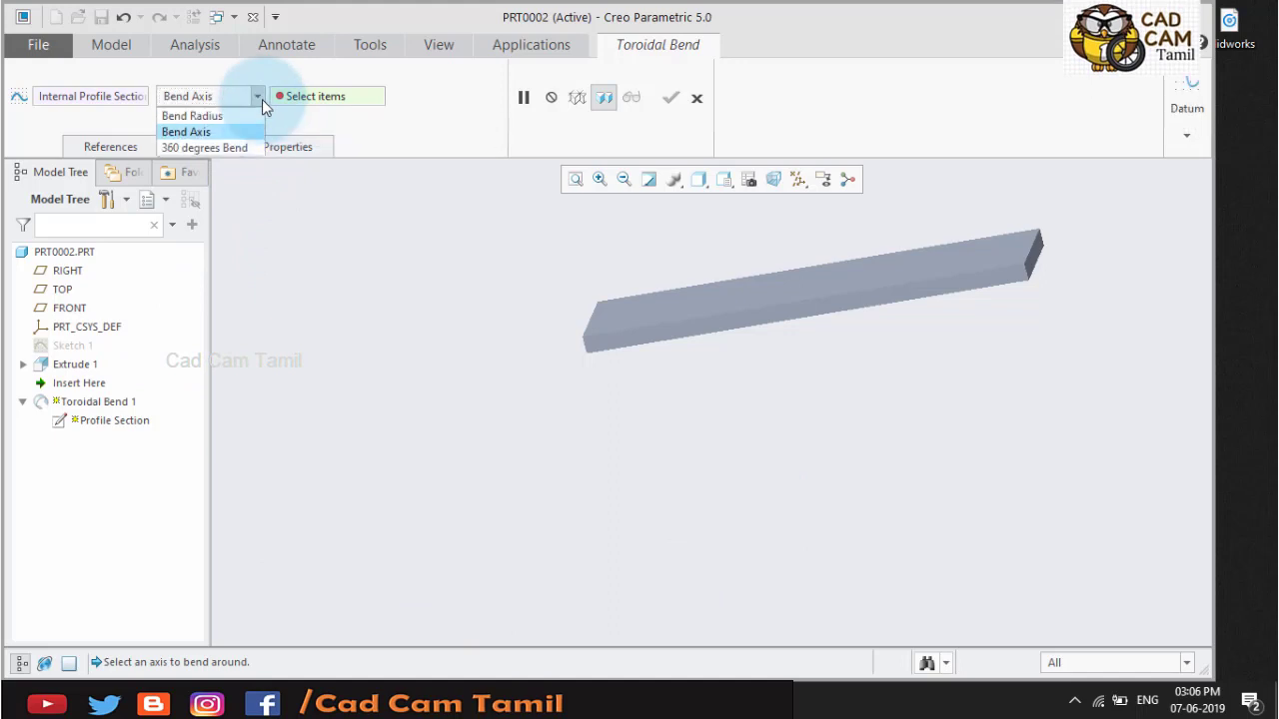
left_click(215, 148)
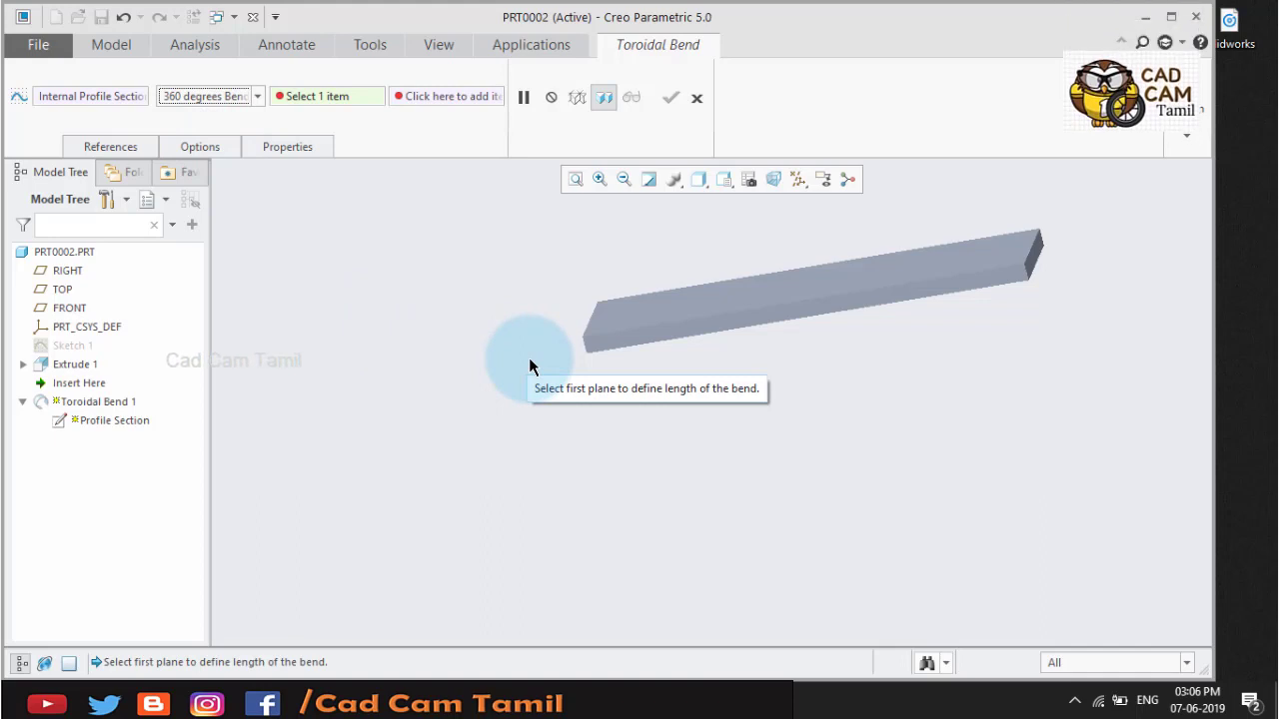
- Pick the bar's left and right end faces as the two length planes, previewing a full ring
mouse_move(528, 356)
middle_mouse_down()
mouse_move(639, 379)
mouse_move(703, 356)
middle_mouse_up()
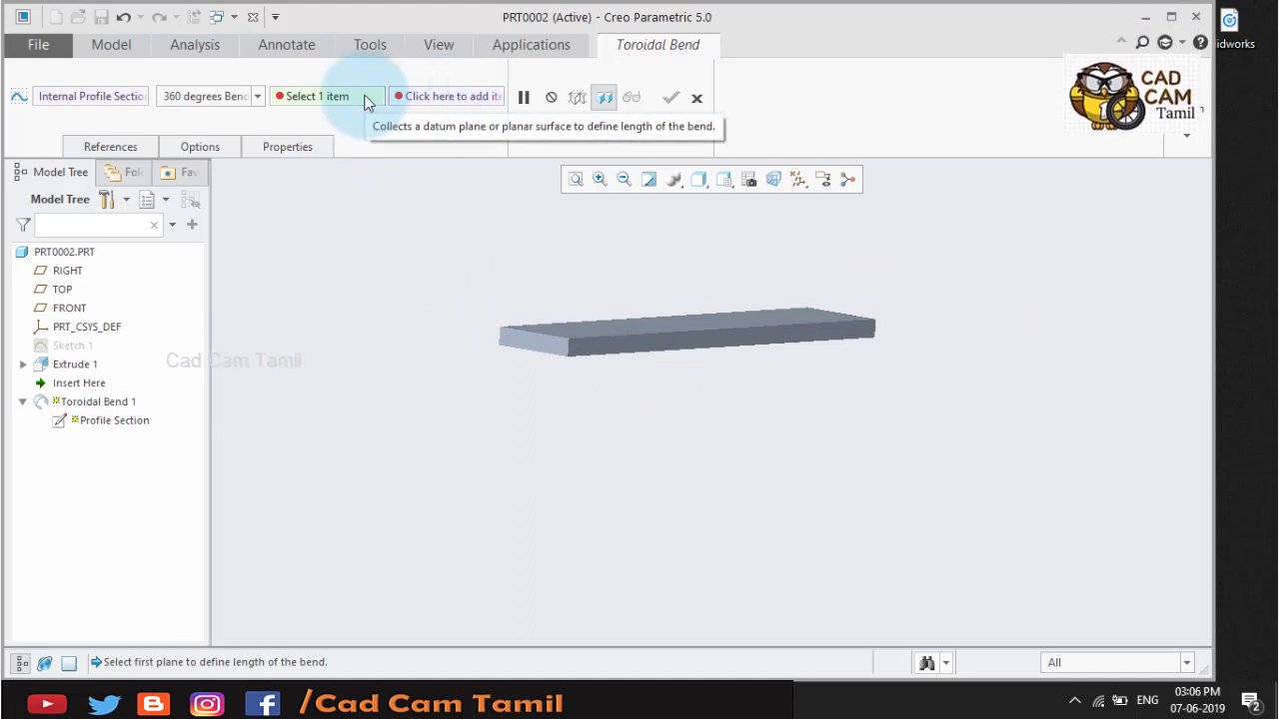
scroll(552, 368, "up", 3)
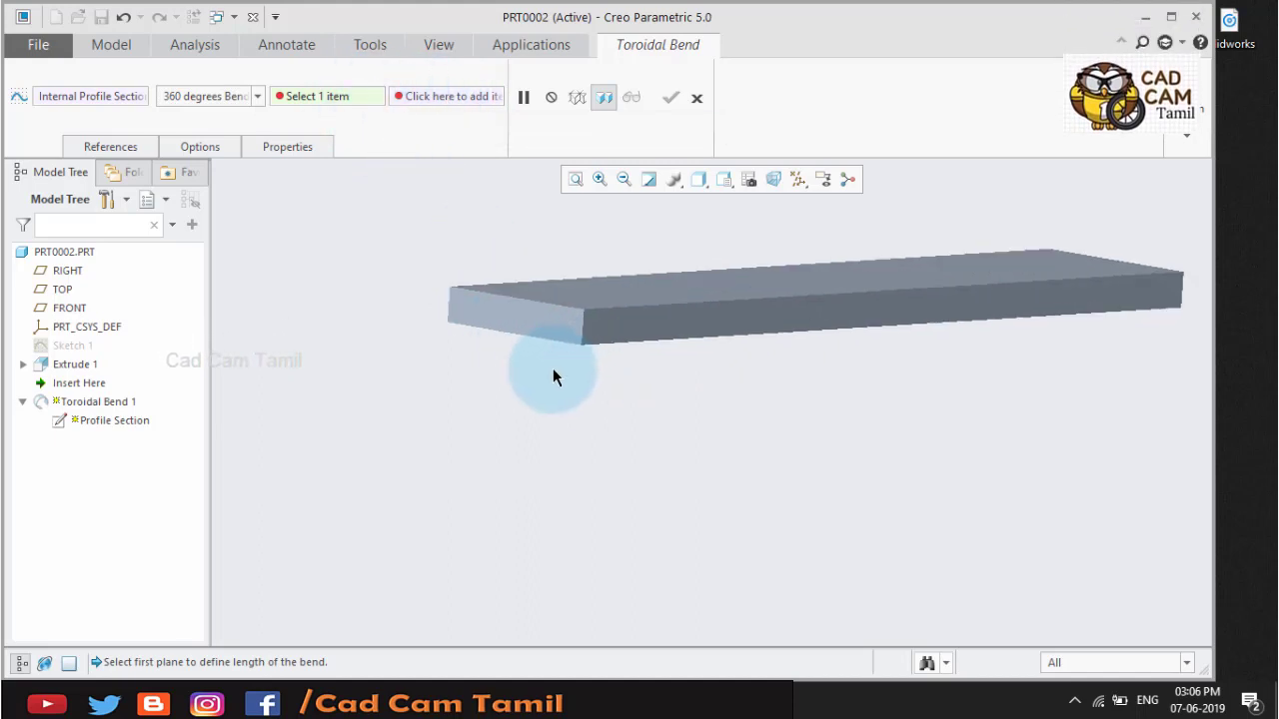
left_click(531, 320)
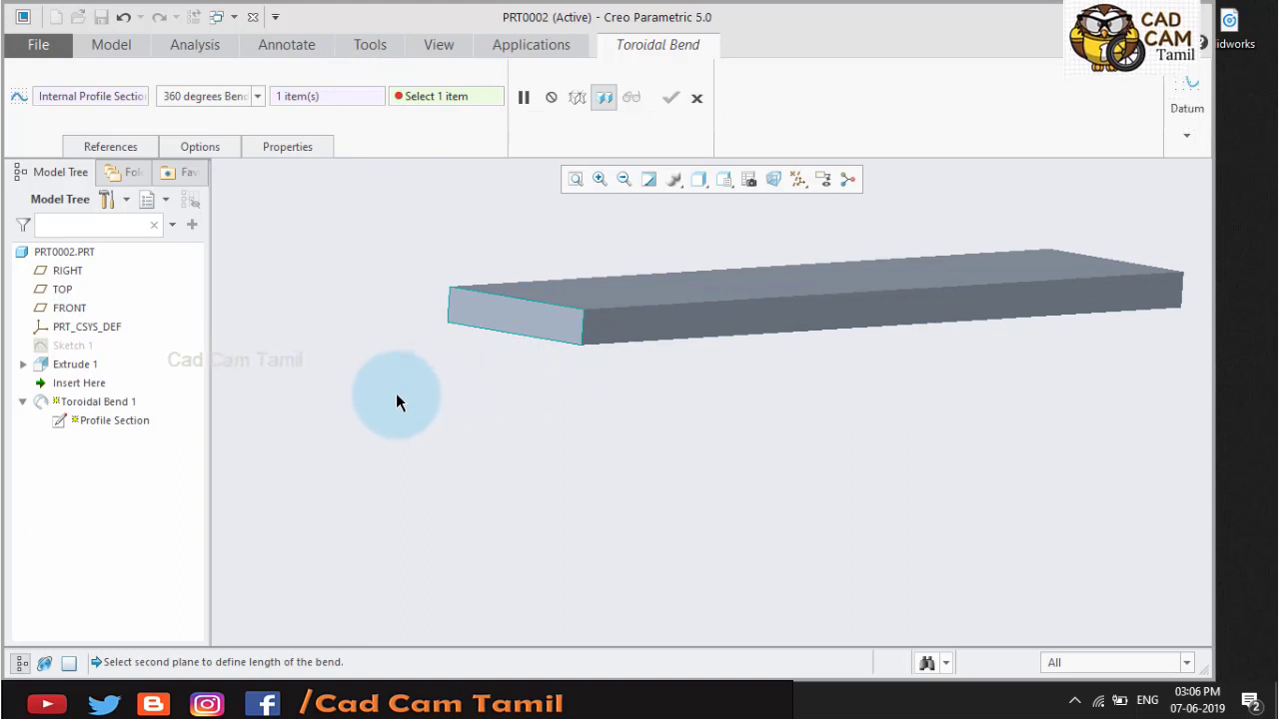
scroll(389, 399, "down", 4)
mouse_move(608, 334)
middle_mouse_down()
mouse_move(524, 347)
mouse_move(544, 344)
middle_mouse_up()
scroll(919, 297, "up", 4)
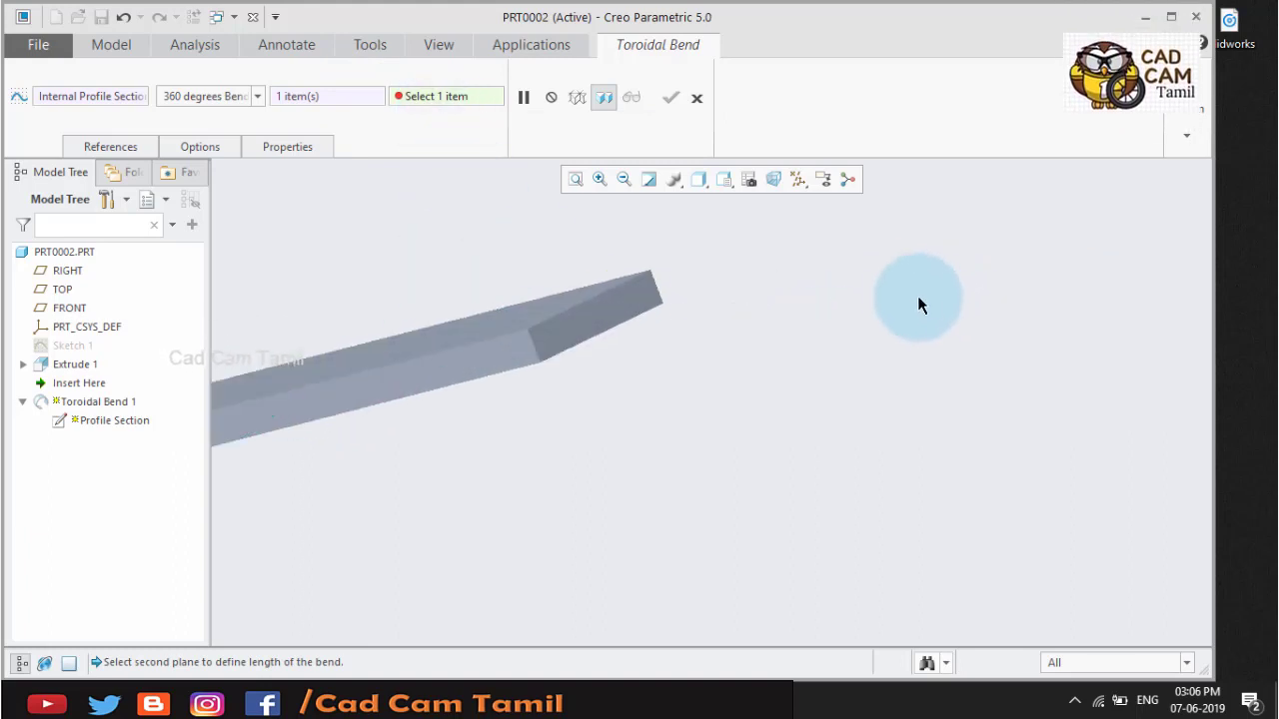
left_click(643, 302)
scroll(907, 381, "down", 3)
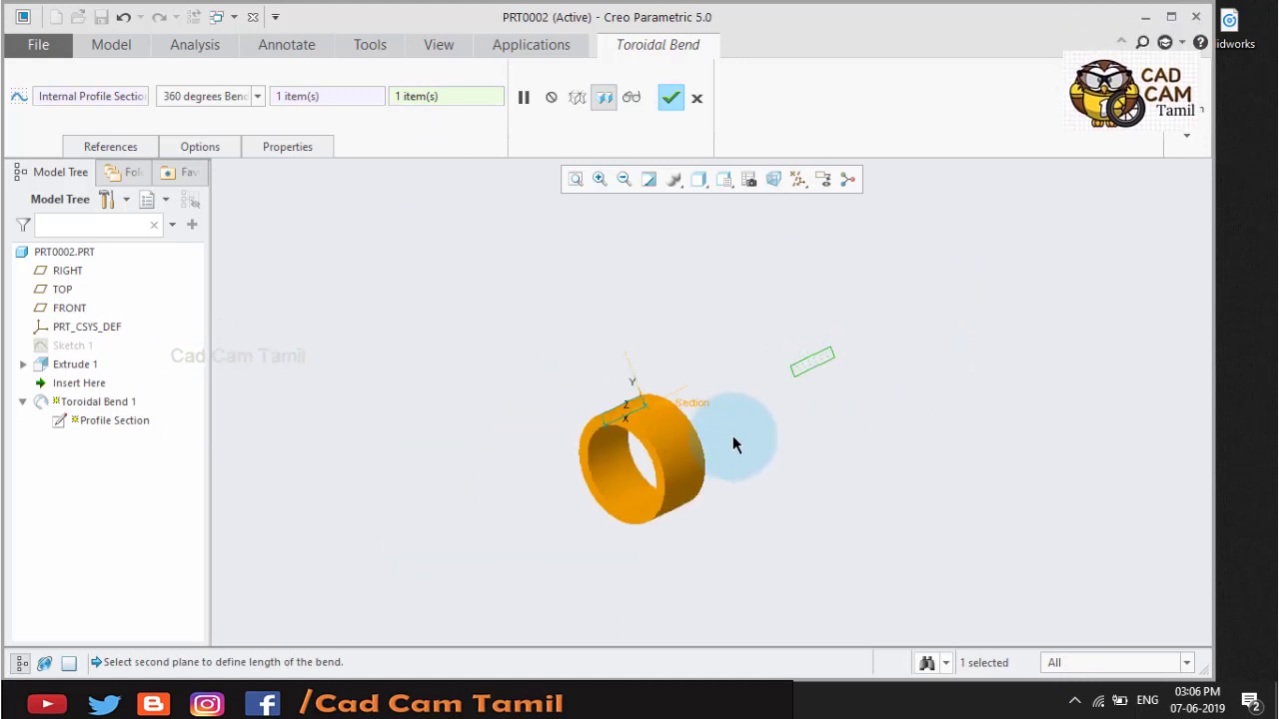
mouse_move(732, 444)
middle_mouse_down()
mouse_move(771, 405)
mouse_move(711, 463)
mouse_move(500, 517)
mouse_move(522, 580)
mouse_move(620, 324)
middle_mouse_up()
- Confirm the 360-degree bend, then reopen Toroidal Bend 1 to edit its internal profile sketch
left_click(670, 97)
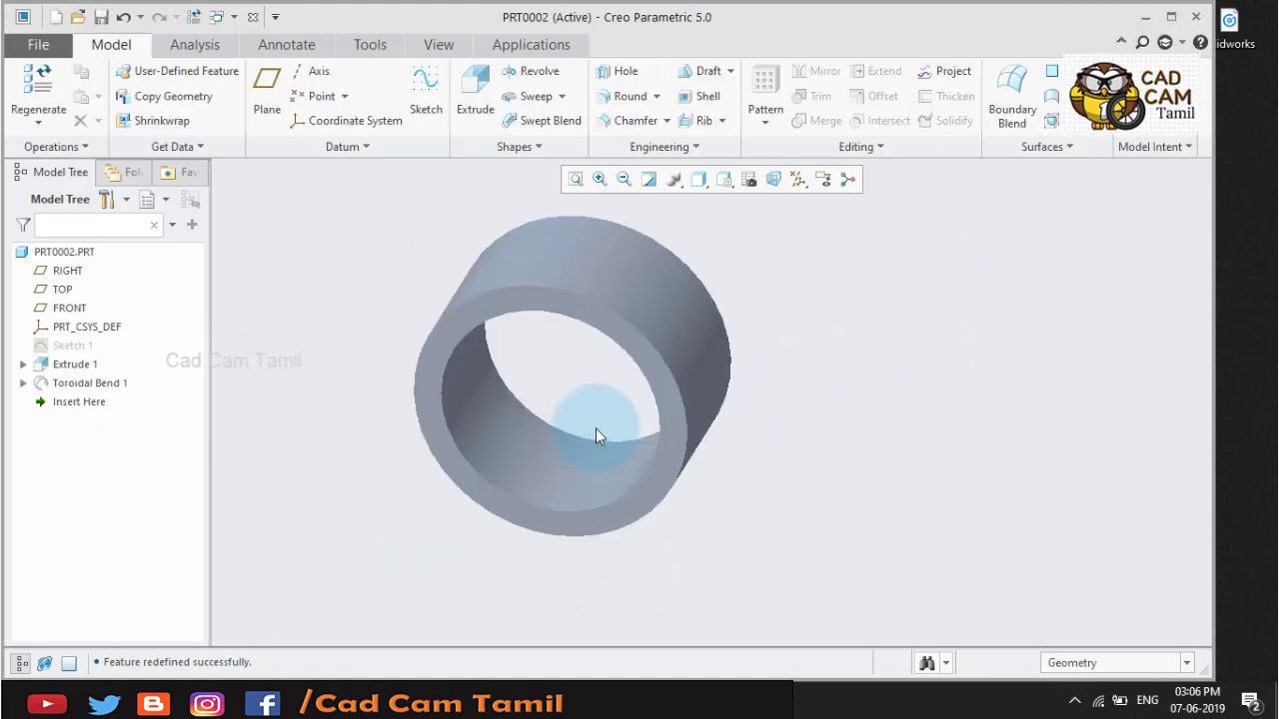
middle_click_drag(596, 431, 336, 383)
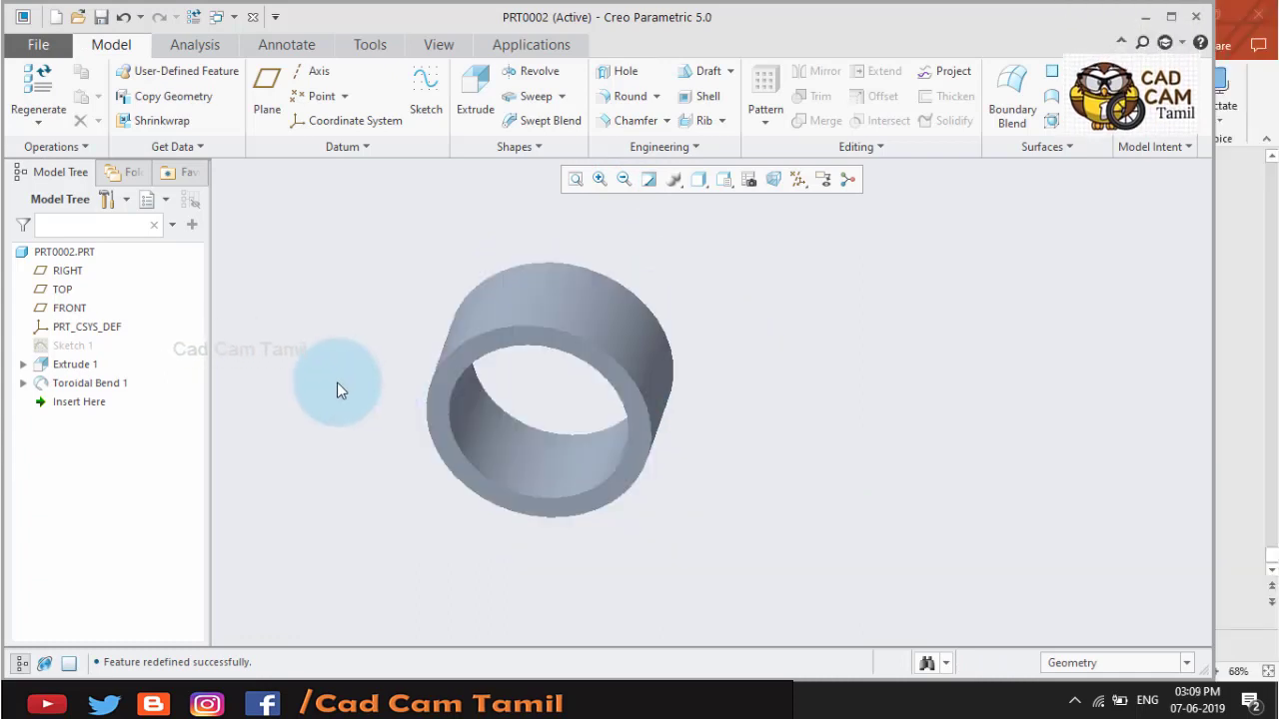
left_click(22, 383)
left_click(91, 390)
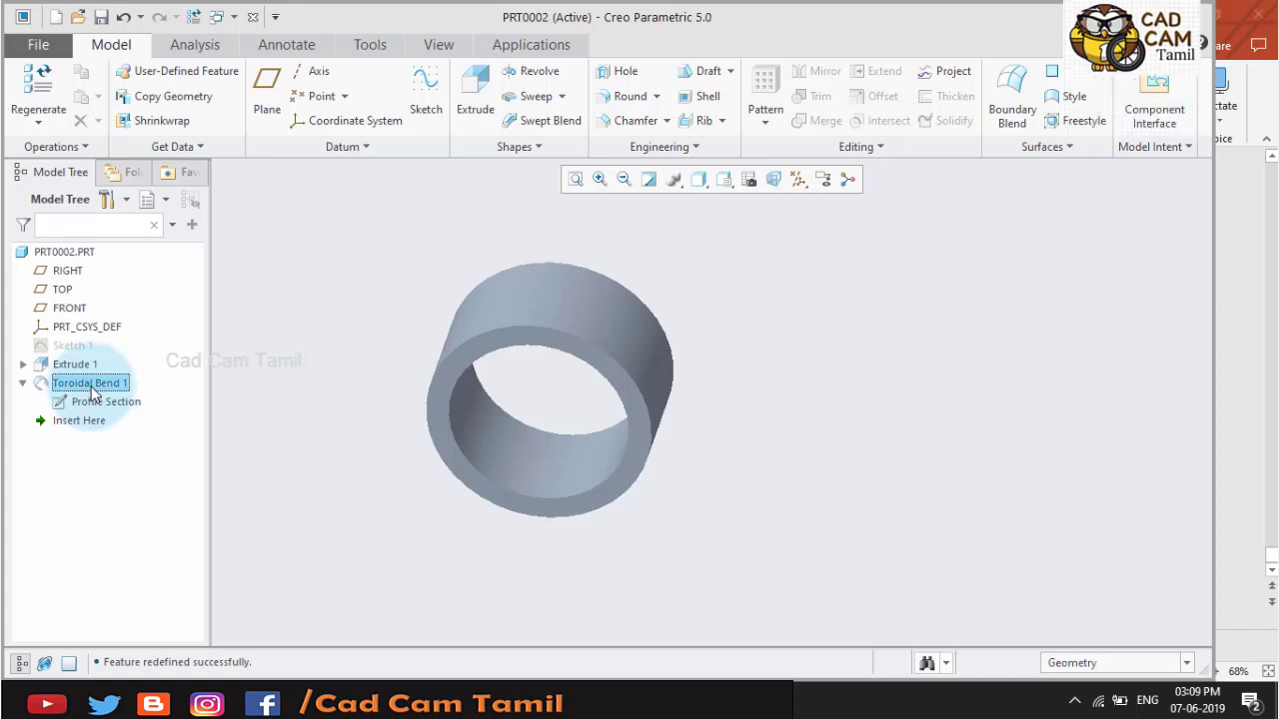
left_click(126, 277)
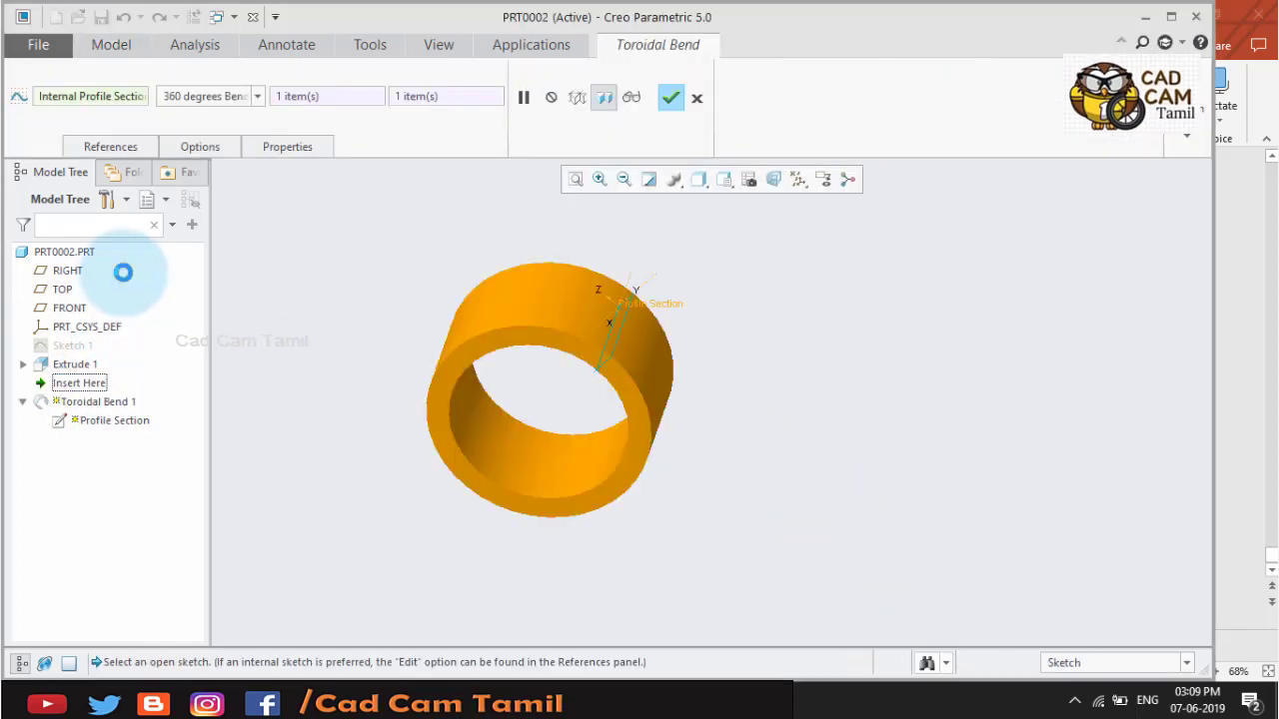
left_click(113, 143)
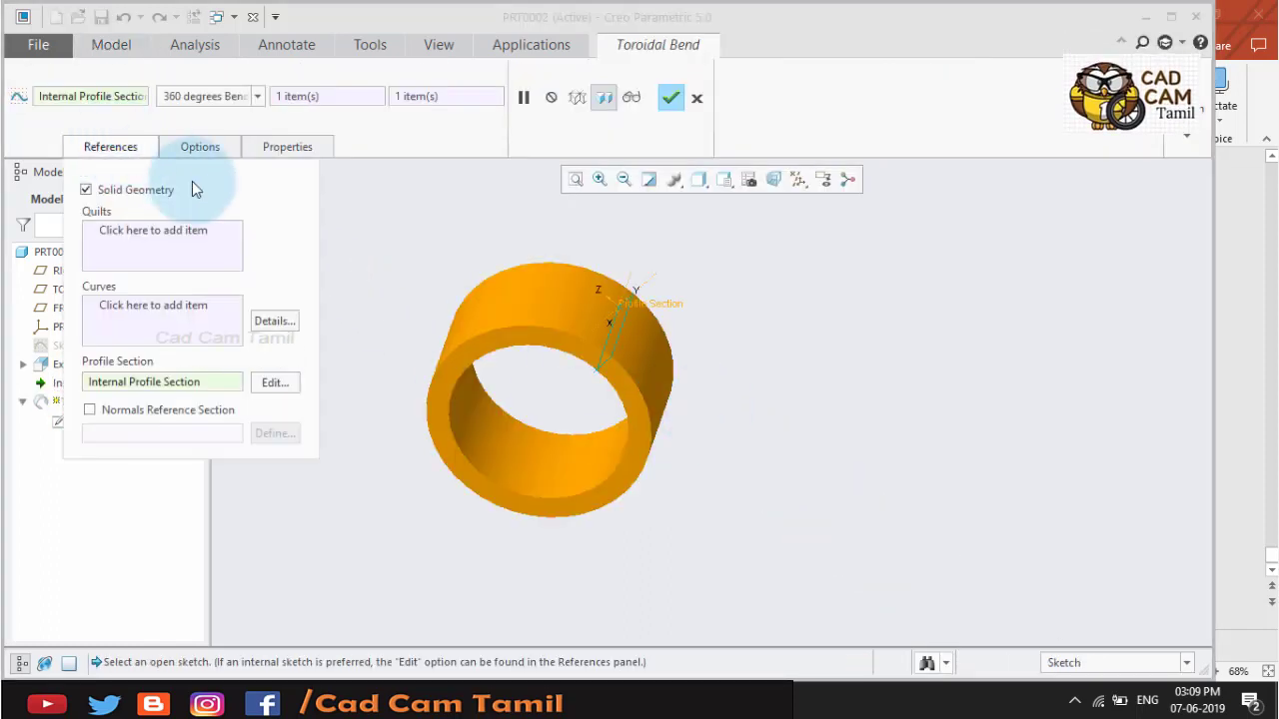
left_click(275, 382)
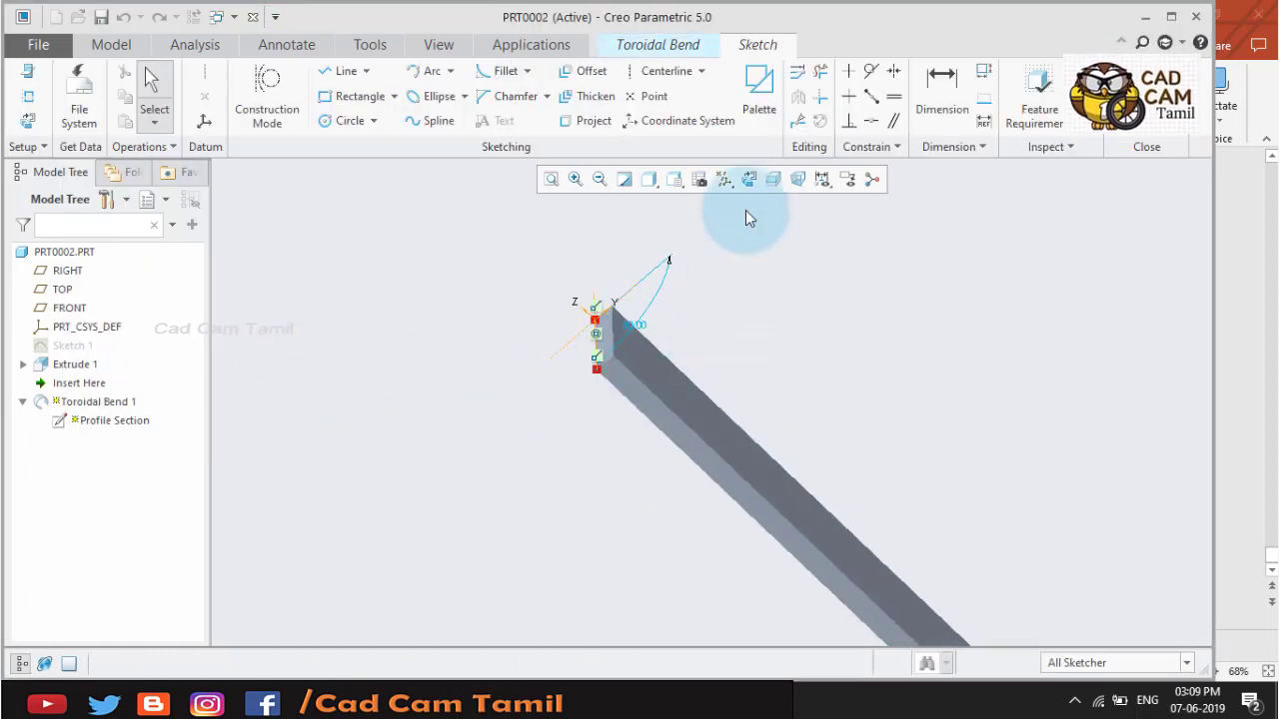
- Replace the old profile with a horizontal line from the origin and a downward tangent arc
left_click(748, 179)
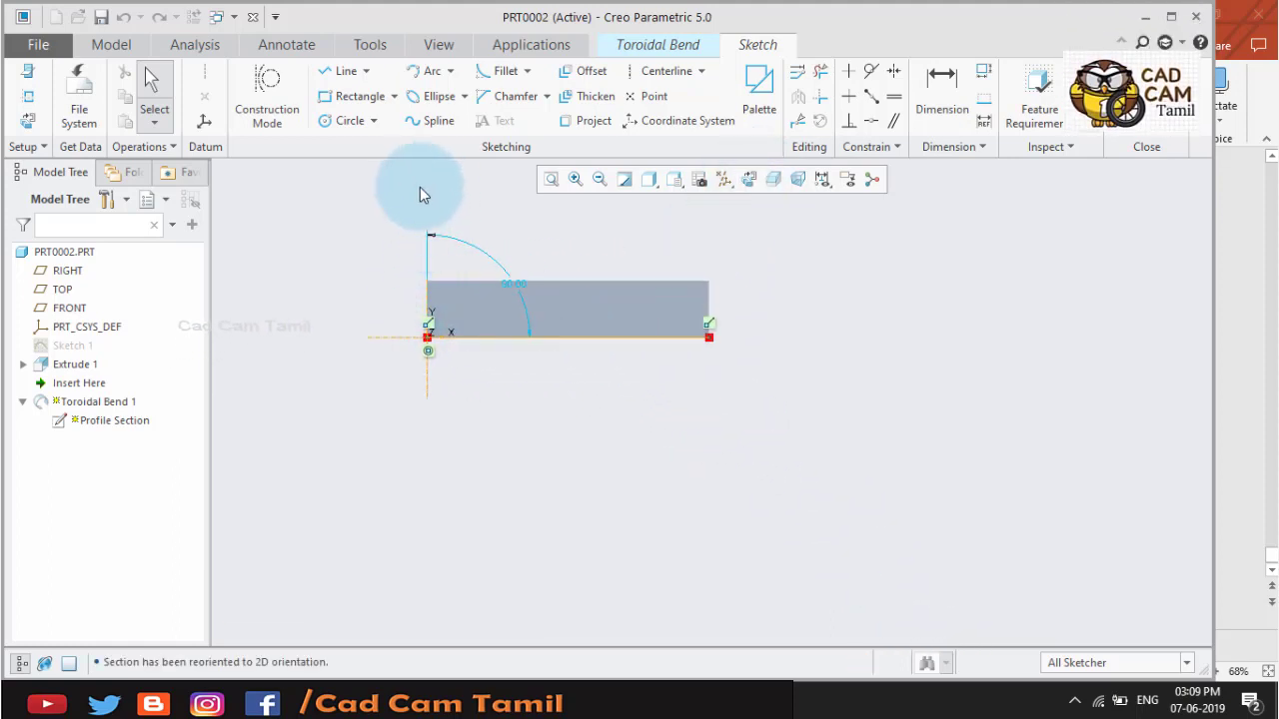
left_click(605, 339)
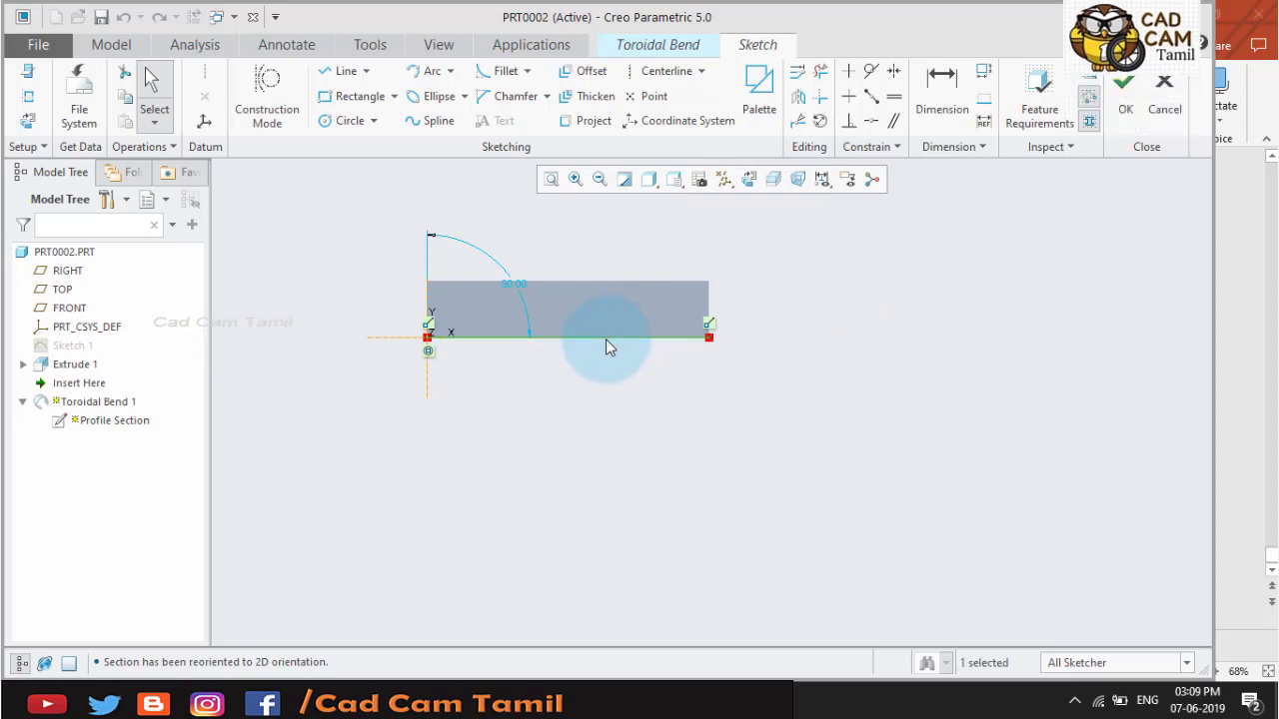
key("Delete")
left_click(330, 71)
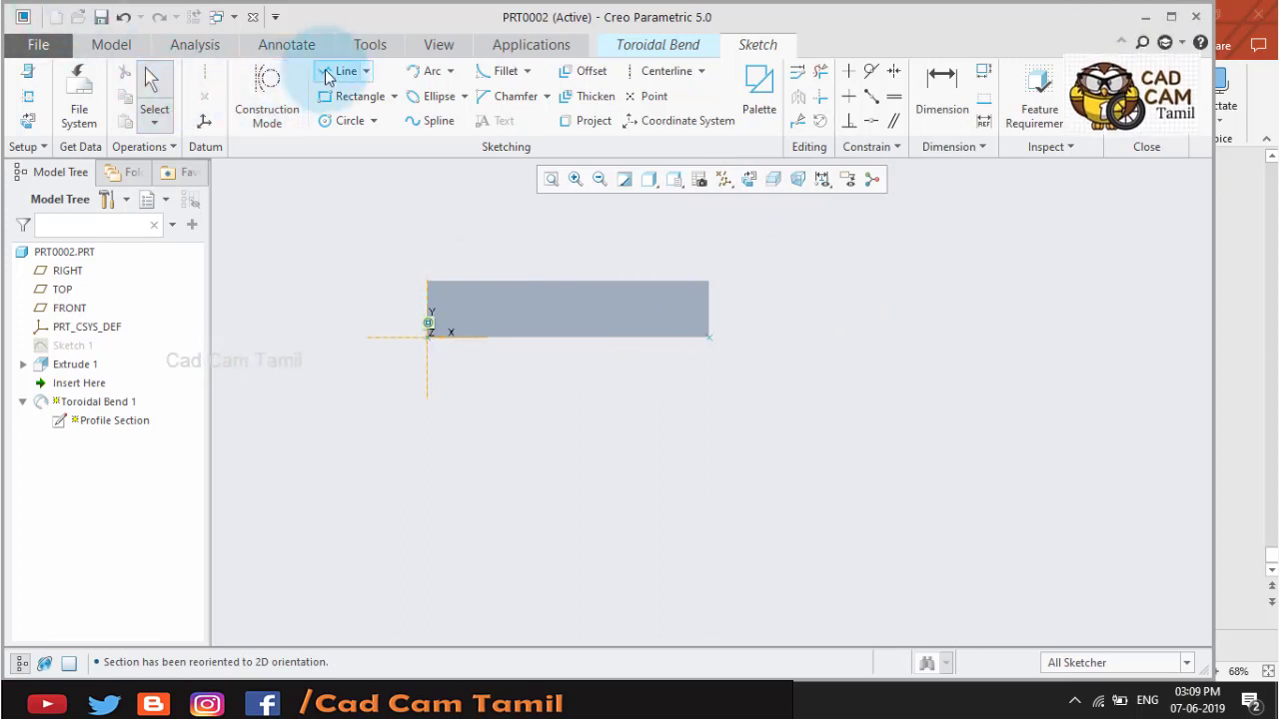
left_click(413, 340)
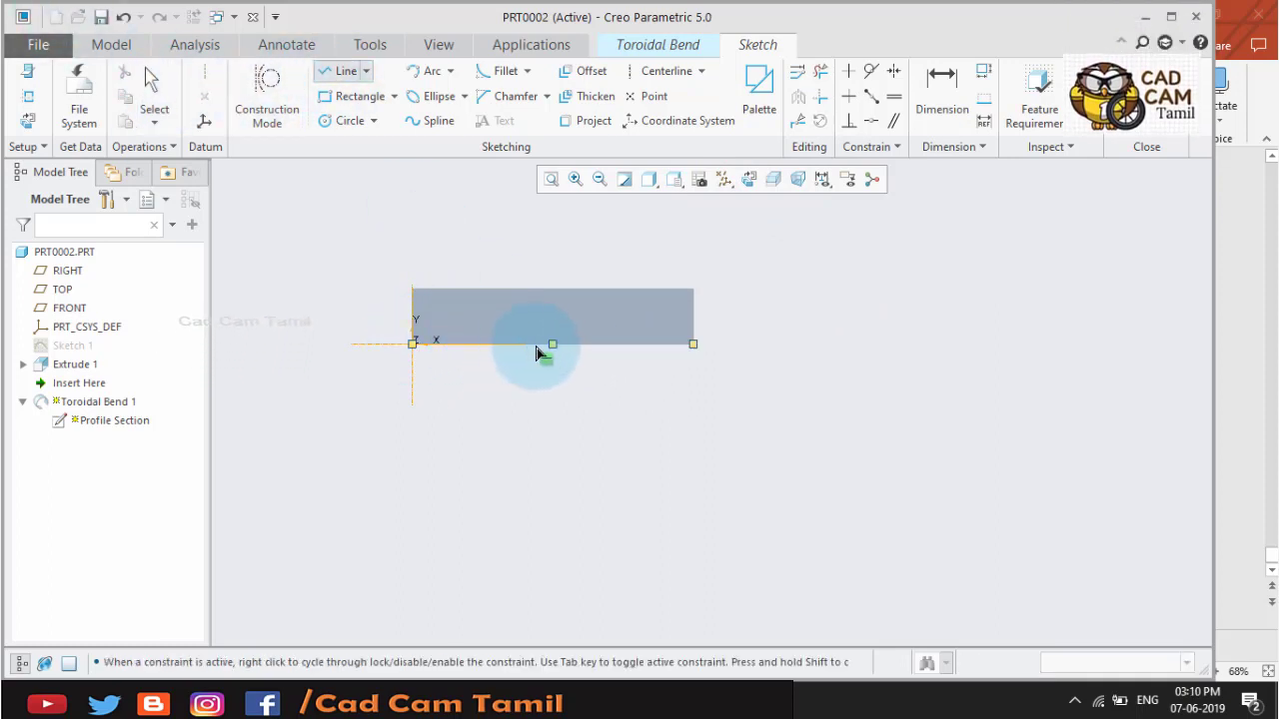
left_click(571, 344)
middle_click(719, 355)
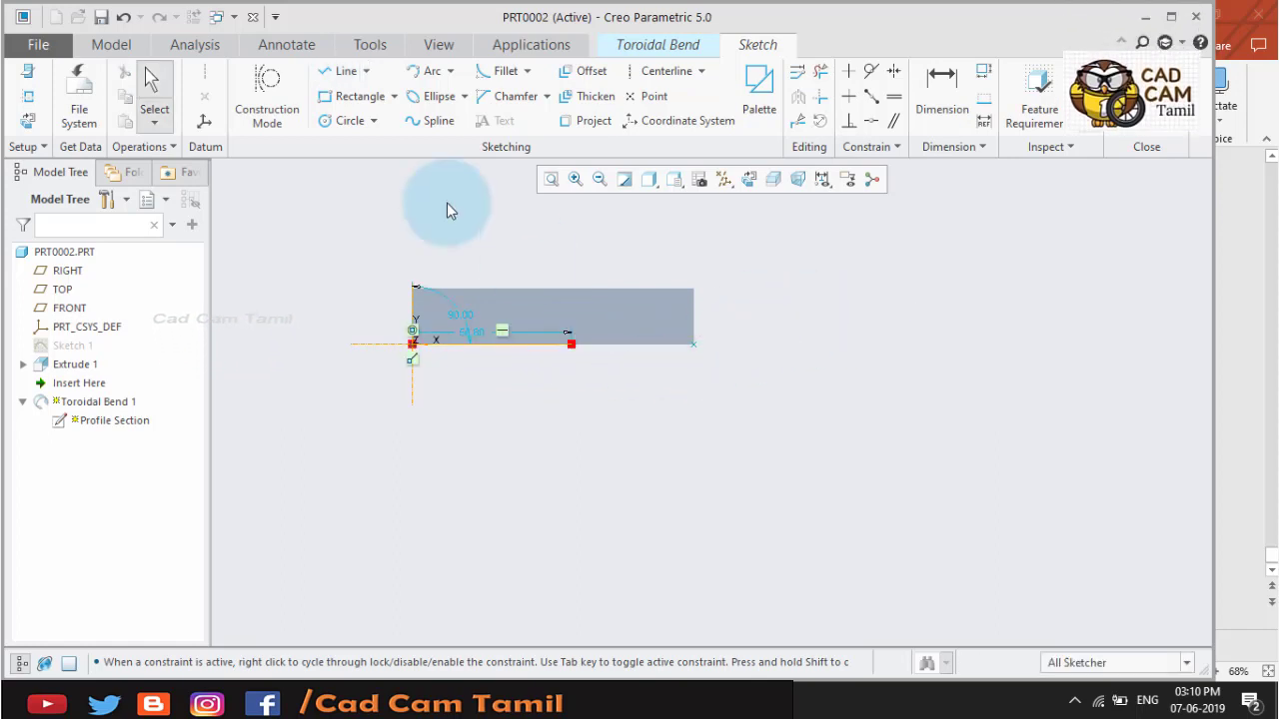
left_click(418, 78)
left_click(574, 348)
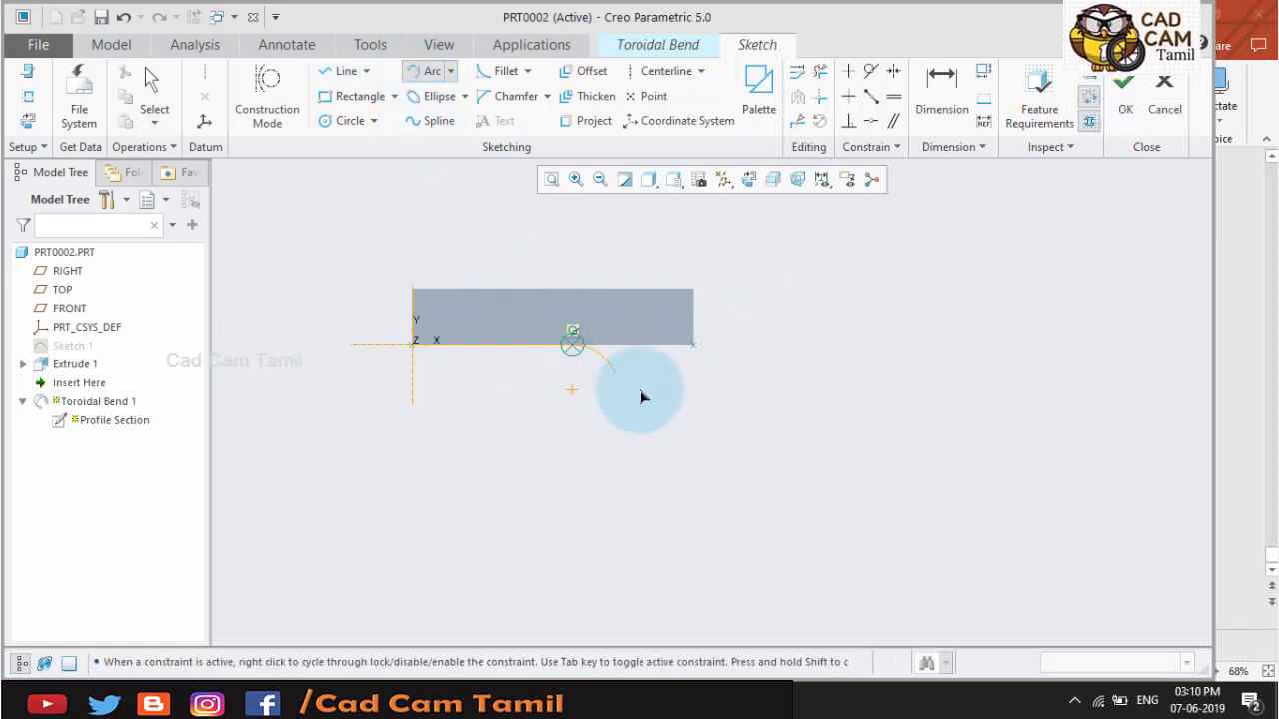
left_click(680, 405)
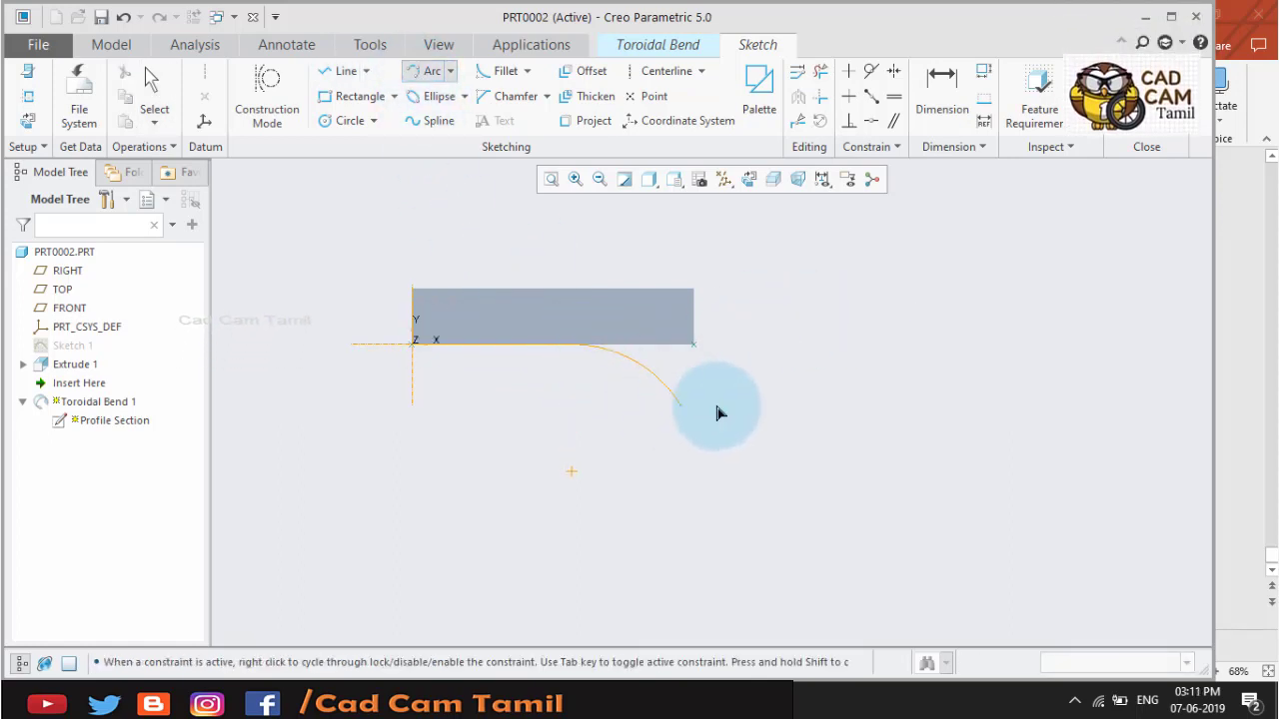
middle_click(779, 351)
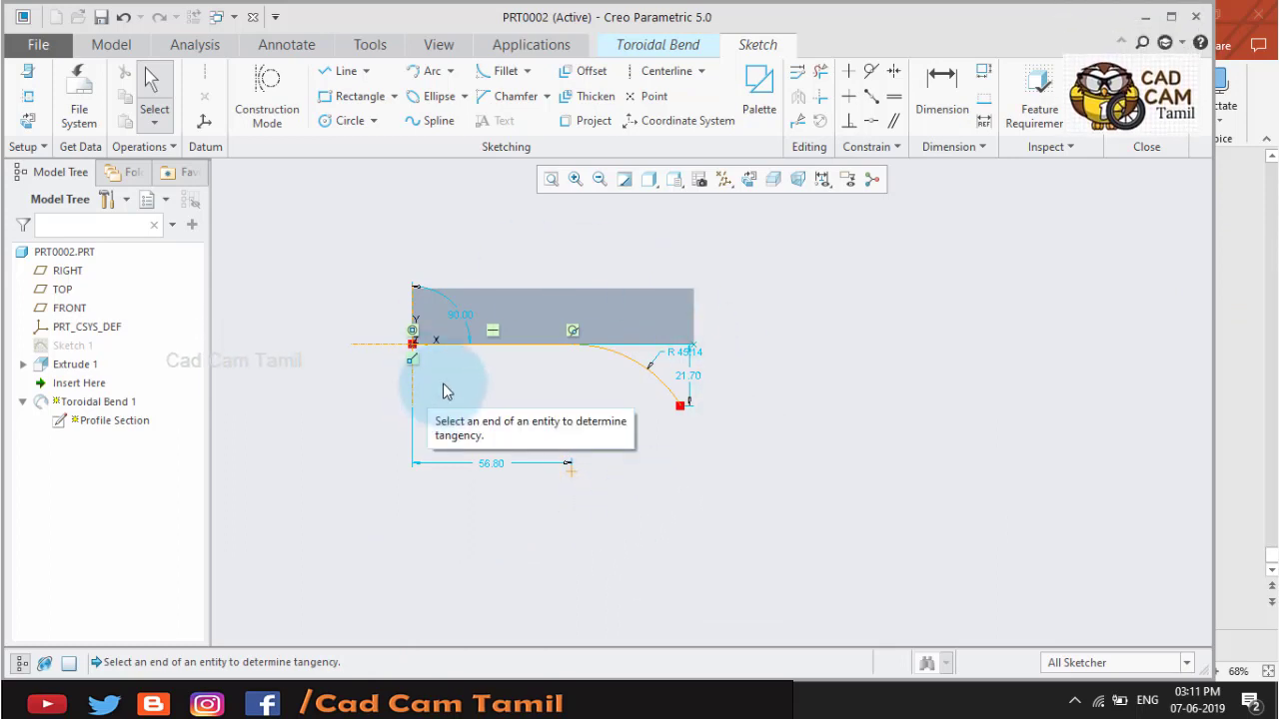
left_click(1119, 105)
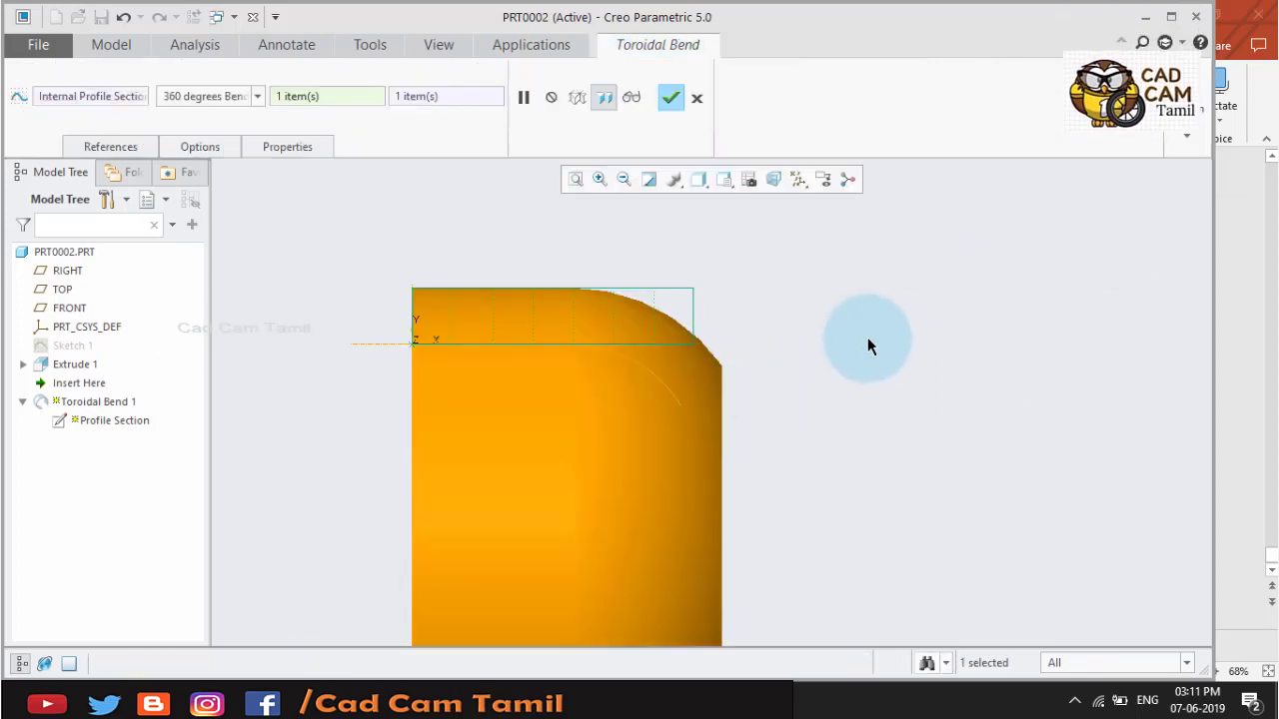
- Apply and regenerate Toroidal Bend 1, then inspect the cup-shaped ring with its rounded outer edge
scroll(699, 309, "up", 3)
mouse_move(699, 308)
middle_mouse_down()
mouse_move(813, 314)
mouse_move(865, 291)
mouse_move(677, 266)
middle_mouse_up()
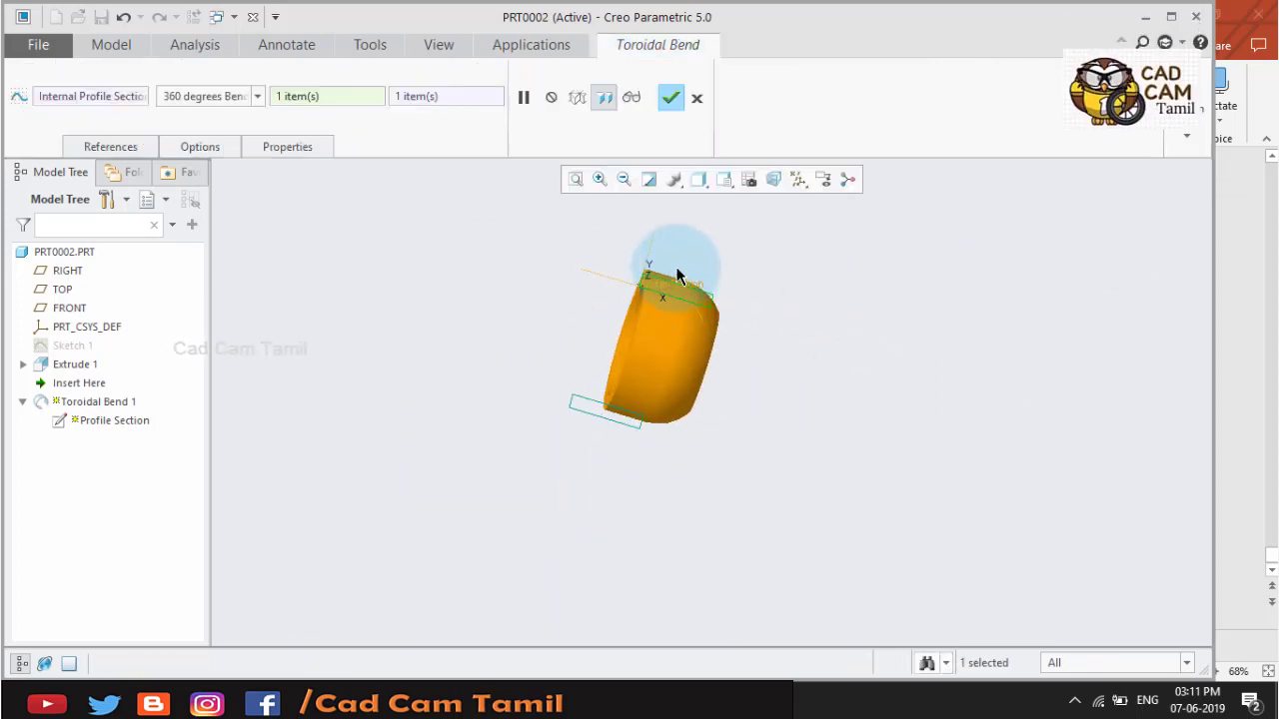
middle_click(808, 301)
mouse_move(640, 323)
middle_mouse_down()
mouse_move(720, 314)
mouse_move(610, 366)
middle_mouse_up()
left_click(93, 442)
middle_click_drag(517, 452, 557, 490)
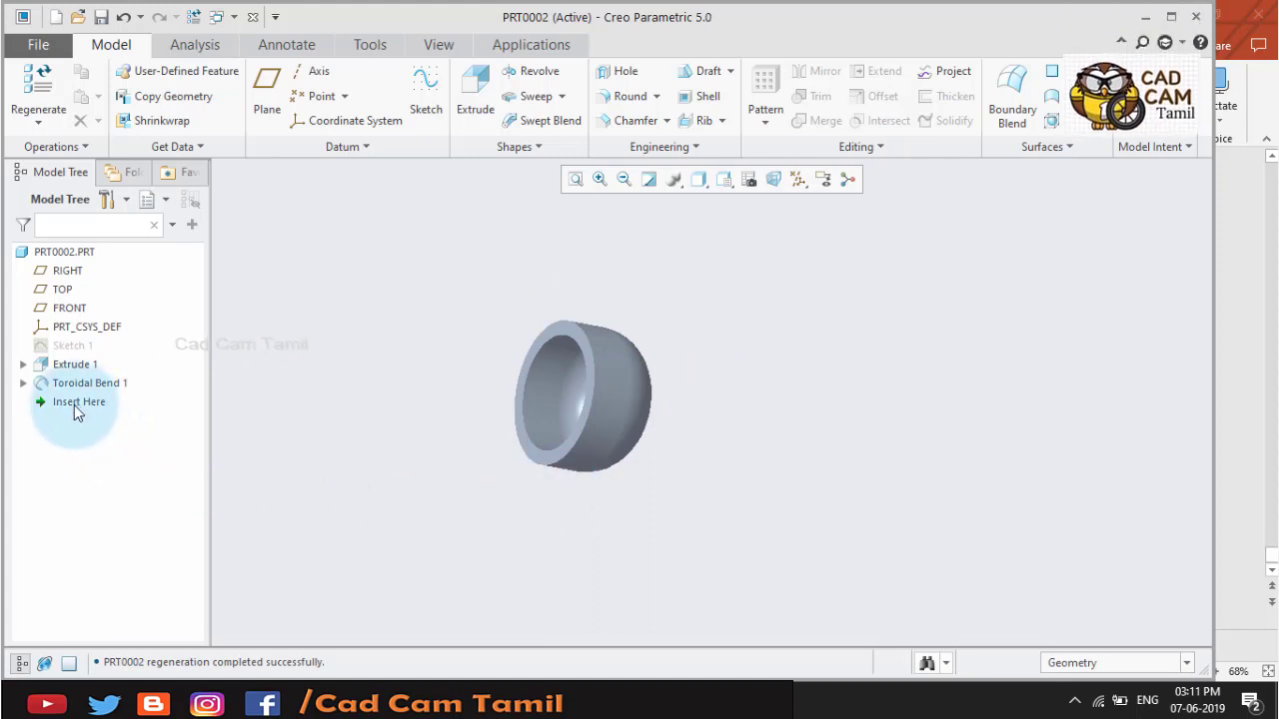
left_click(602, 401)
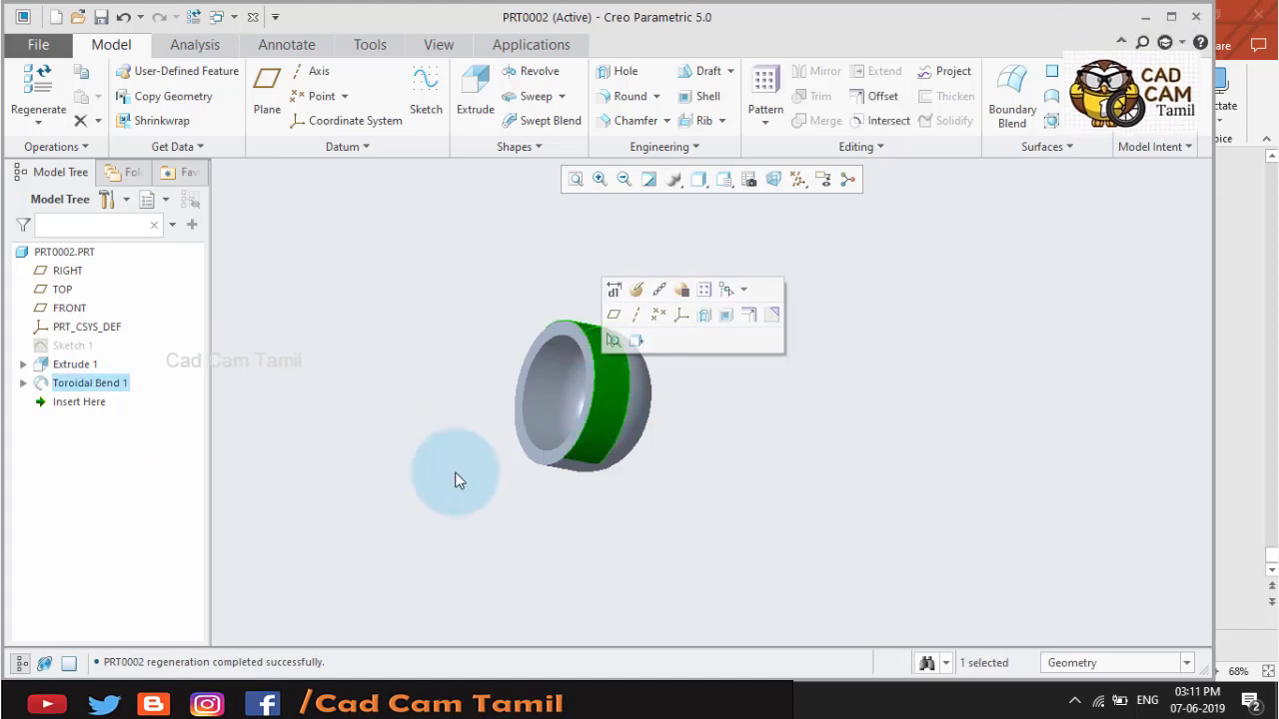
left_click_drag(454, 471, 406, 492)
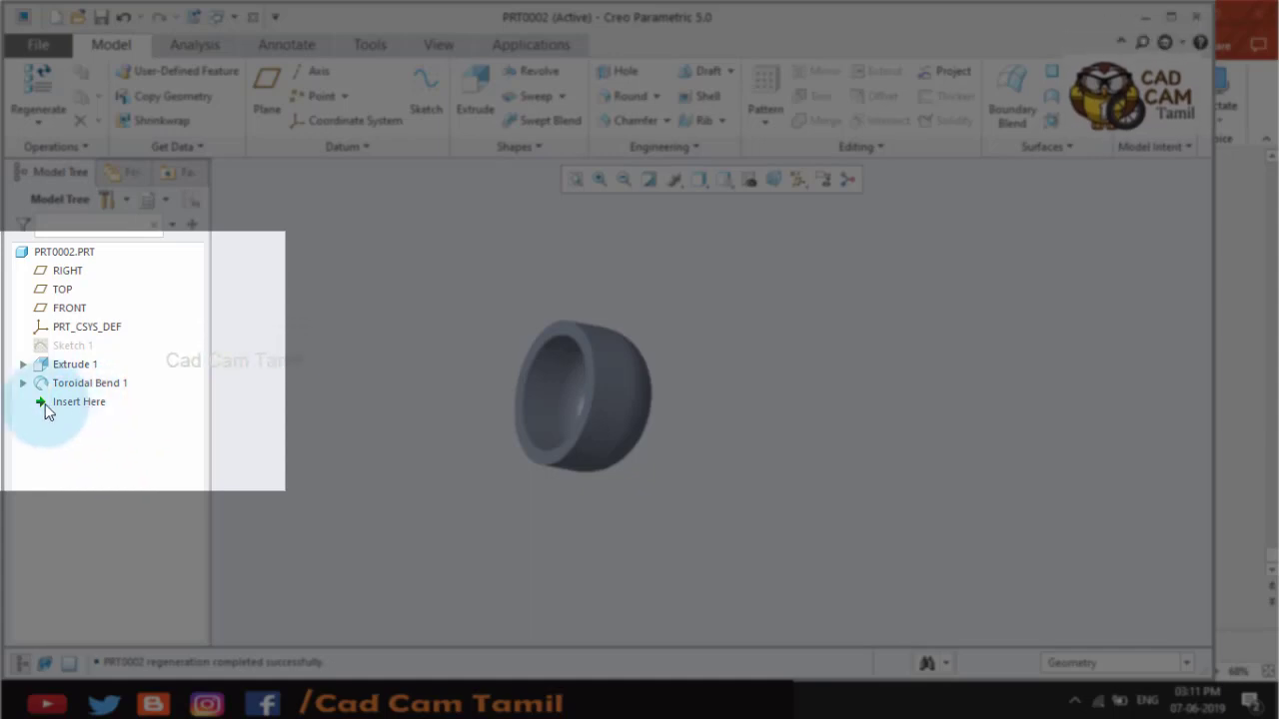
- Move the Insert Here marker above Toroidal Bend 1 to show the flat plate and inspect its top face
left_click(67, 404)
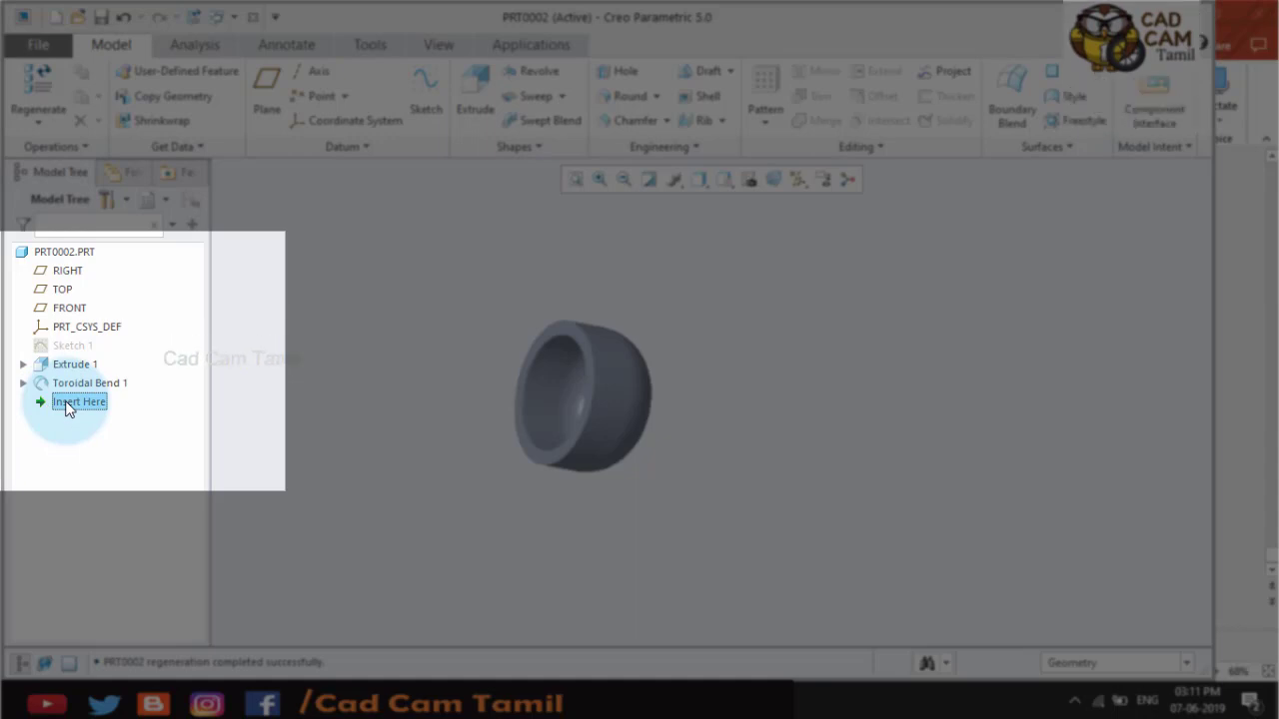
left_click_drag(67, 407, 63, 375)
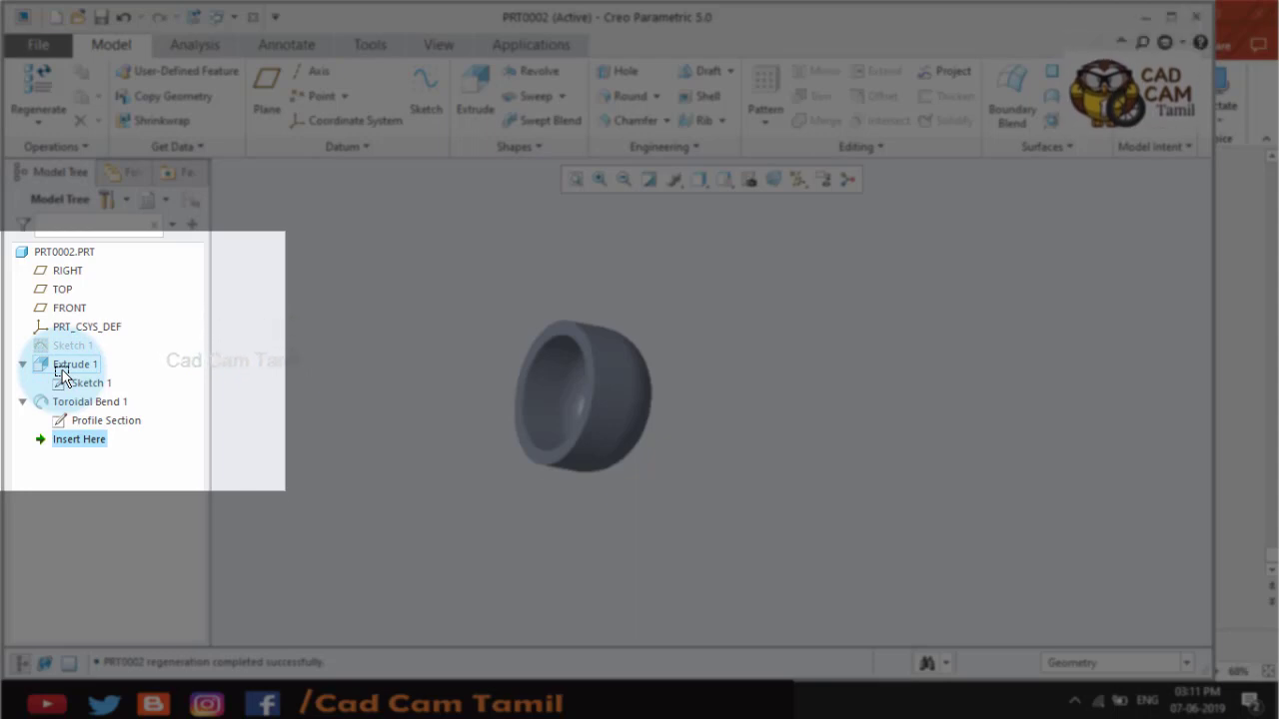
left_click_drag(66, 384, 68, 380)
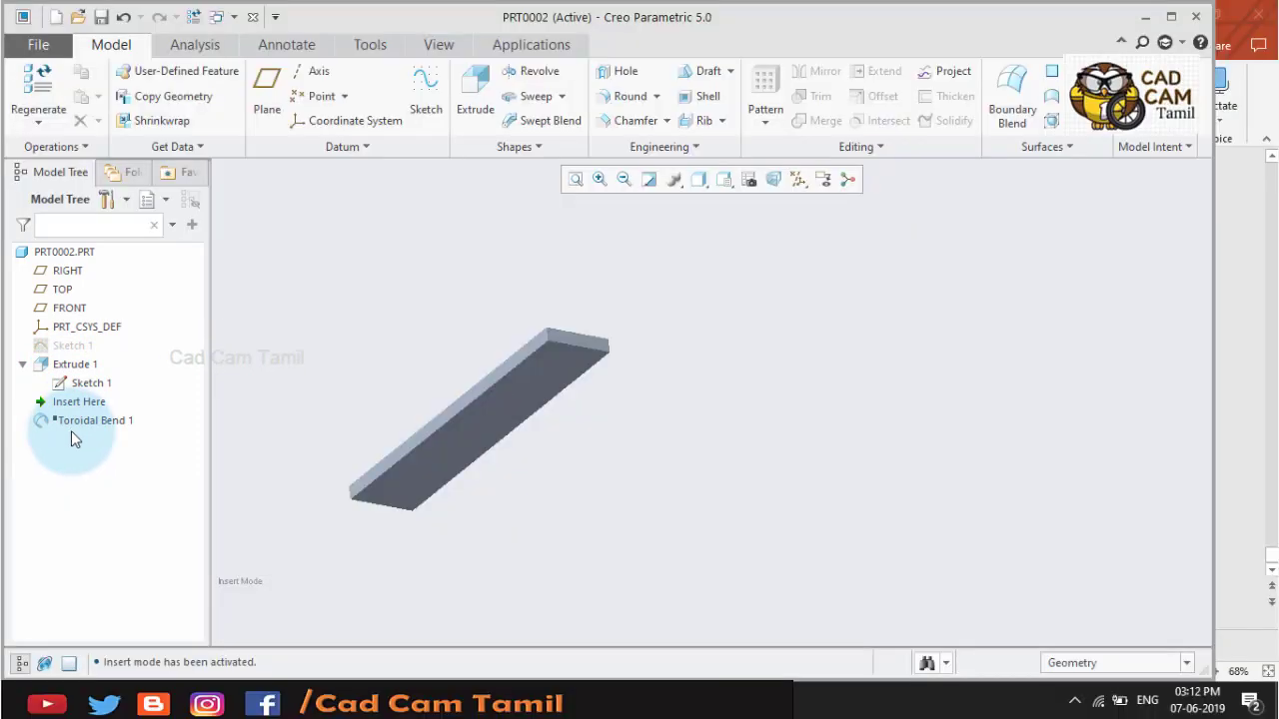
mouse_move(629, 455)
middle_mouse_down()
mouse_move(523, 449)
mouse_move(536, 482)
middle_mouse_up()
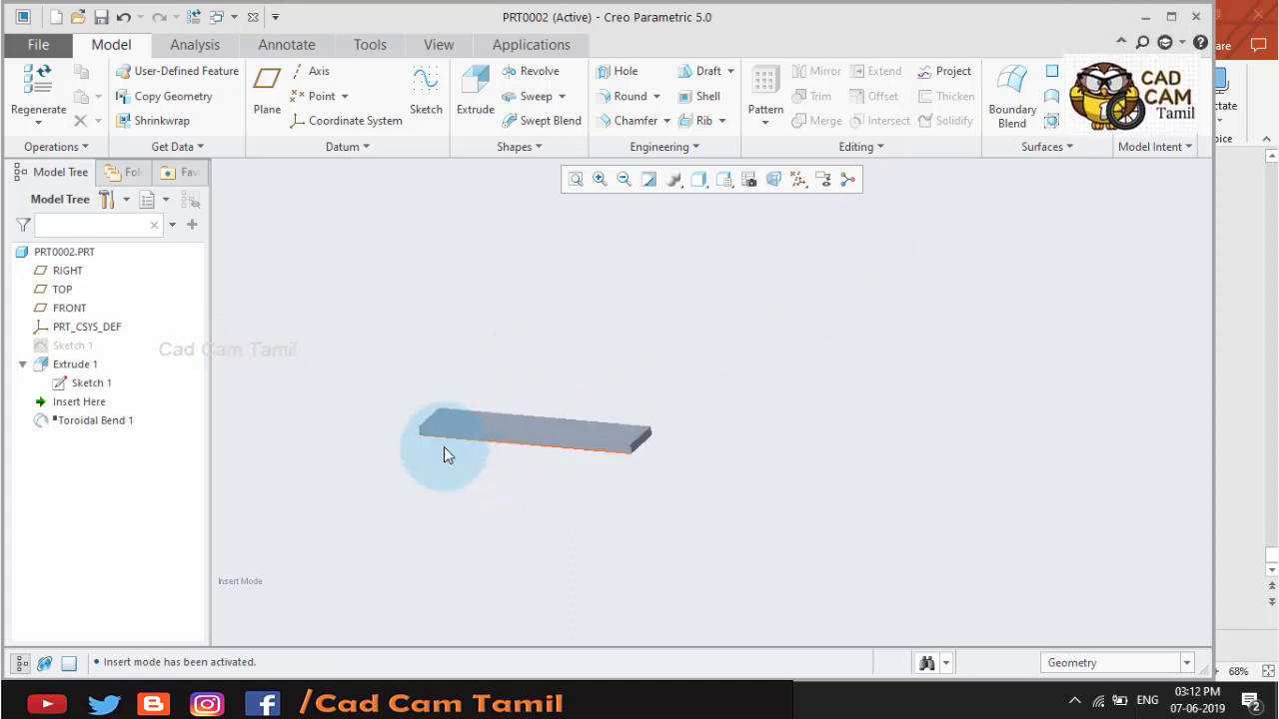
mouse_move(444, 448)
middle_mouse_down()
mouse_move(502, 412)
mouse_move(505, 428)
middle_mouse_up()
left_click(474, 420)
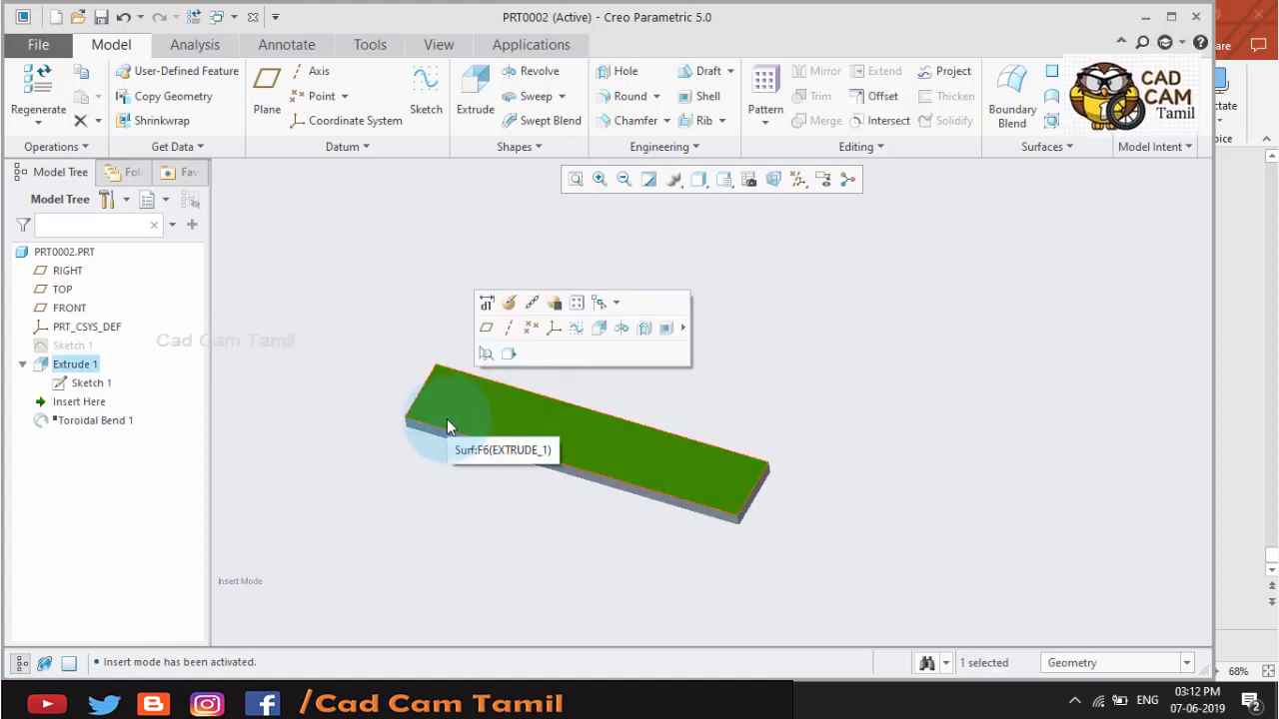
left_click(455, 500)
scroll(440, 530, "down", 2)
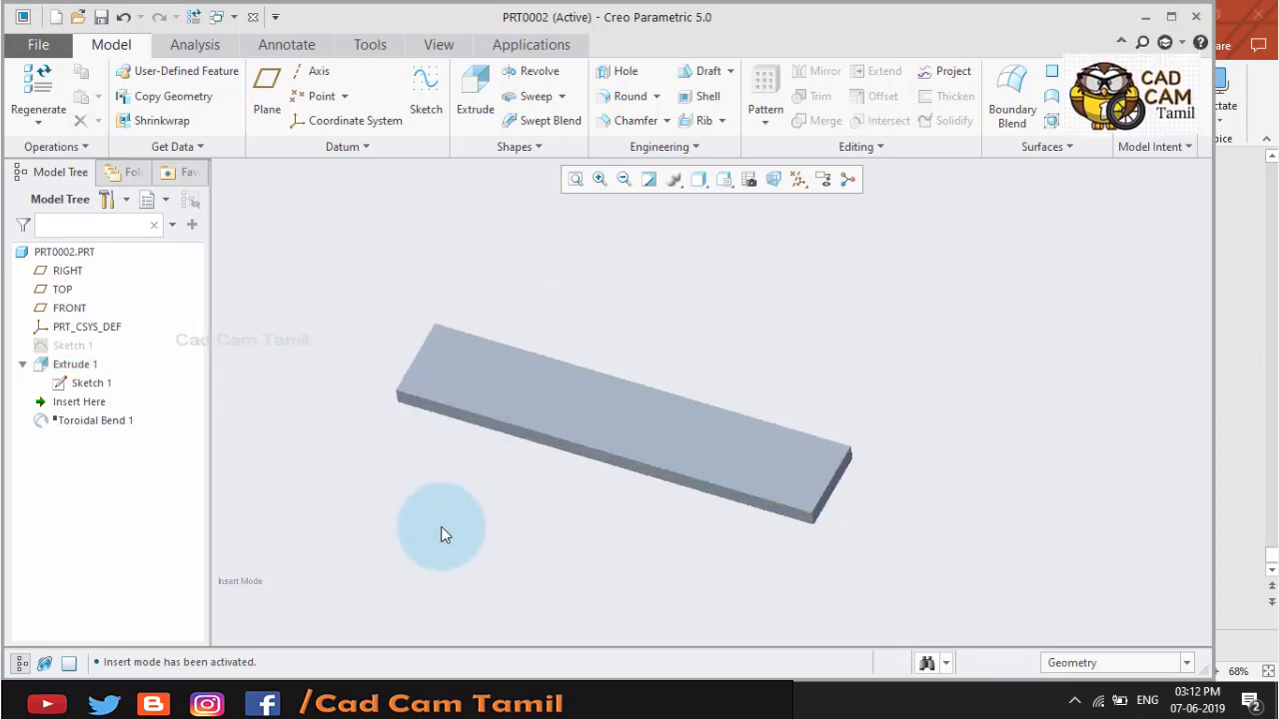
- Sketch a small ⌀22.86 circle near the plate's top-left corner as Sketch 2
left_click(549, 425)
left_click(645, 327)
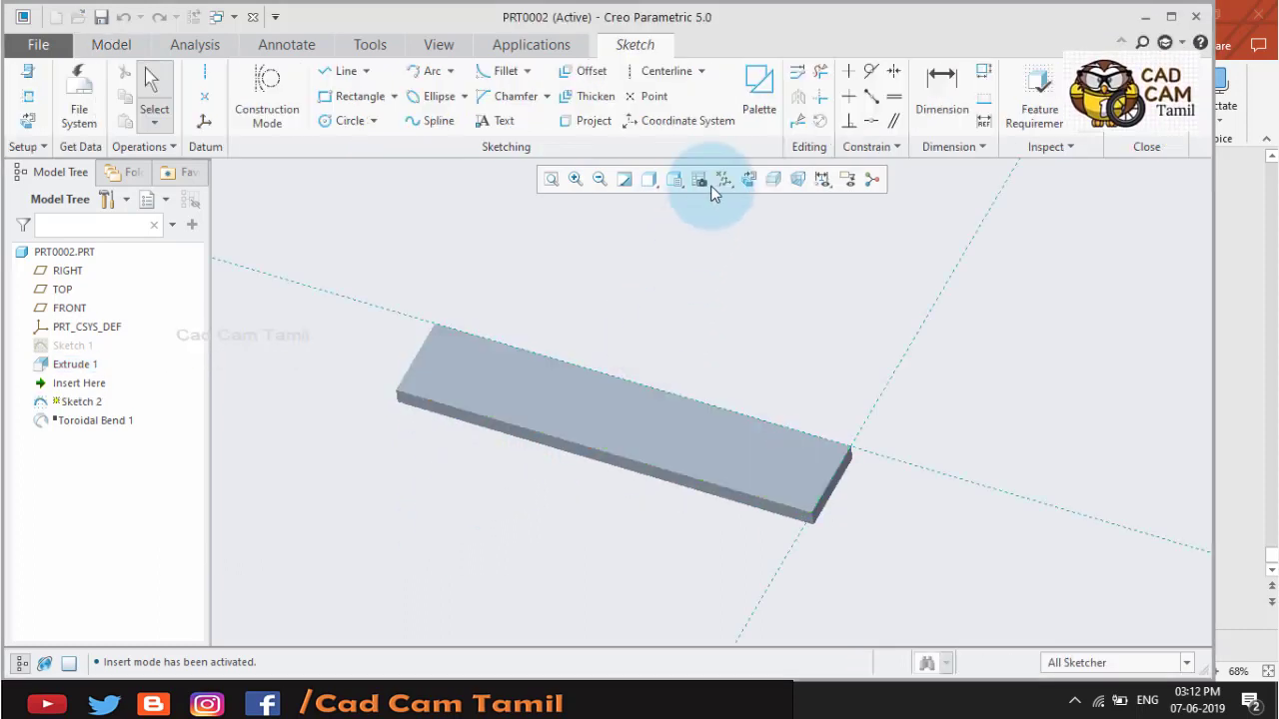
left_click(748, 181)
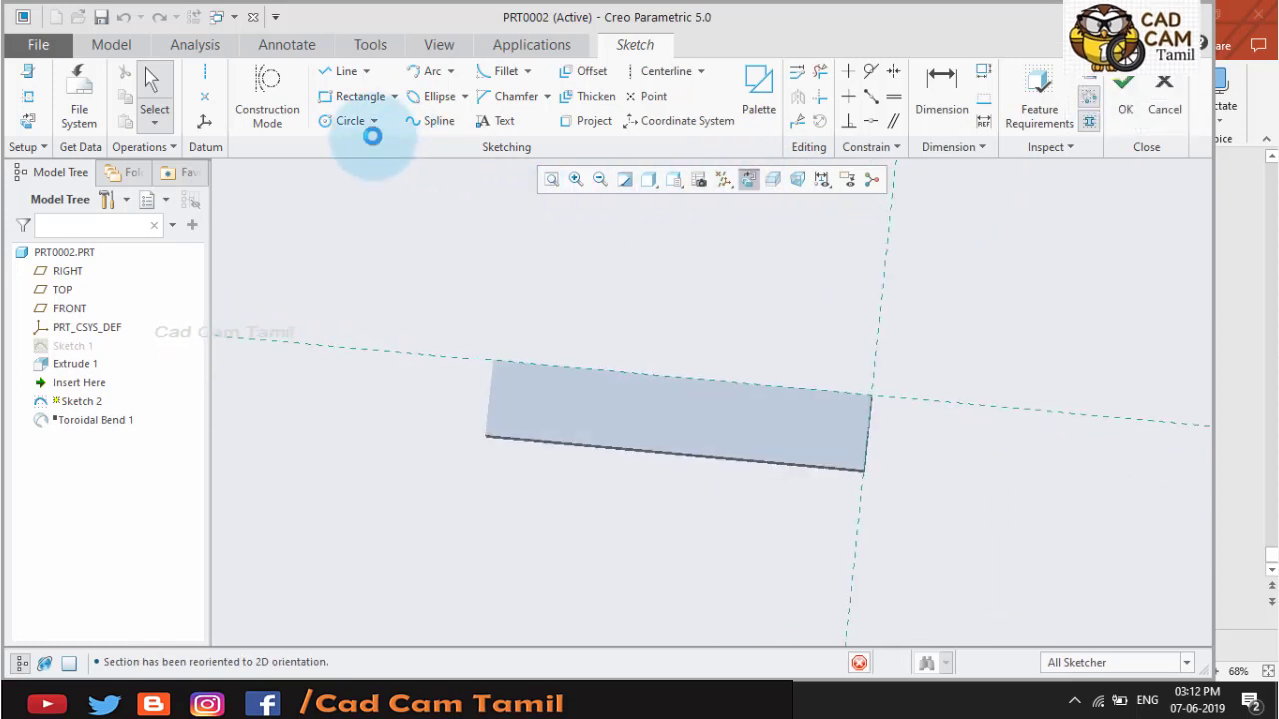
left_click(344, 120)
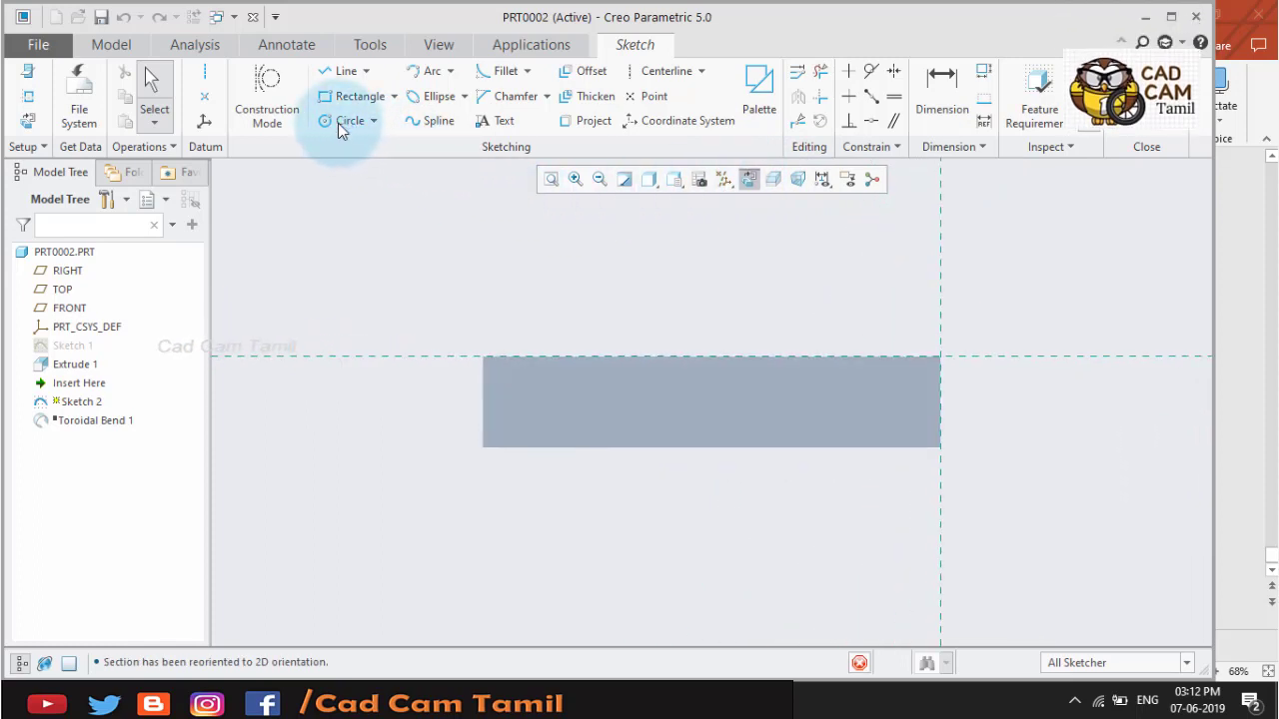
left_click(506, 388)
left_click(507, 392)
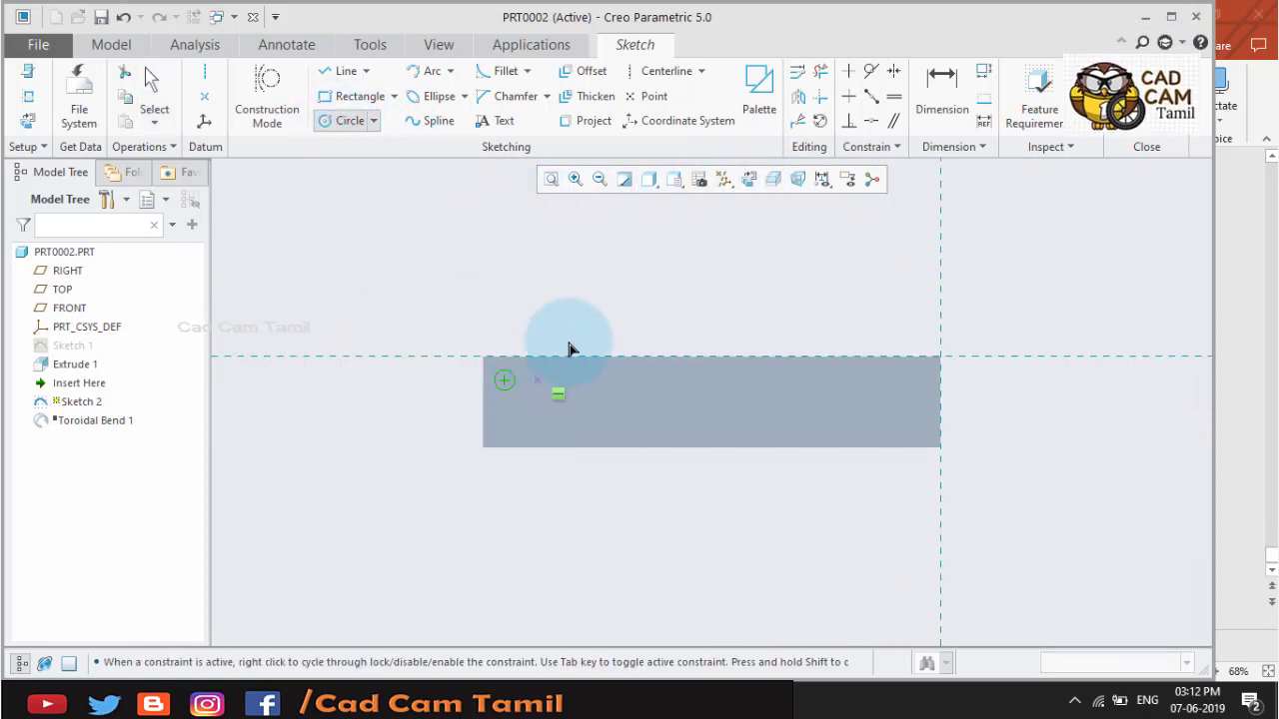
middle_click(575, 326)
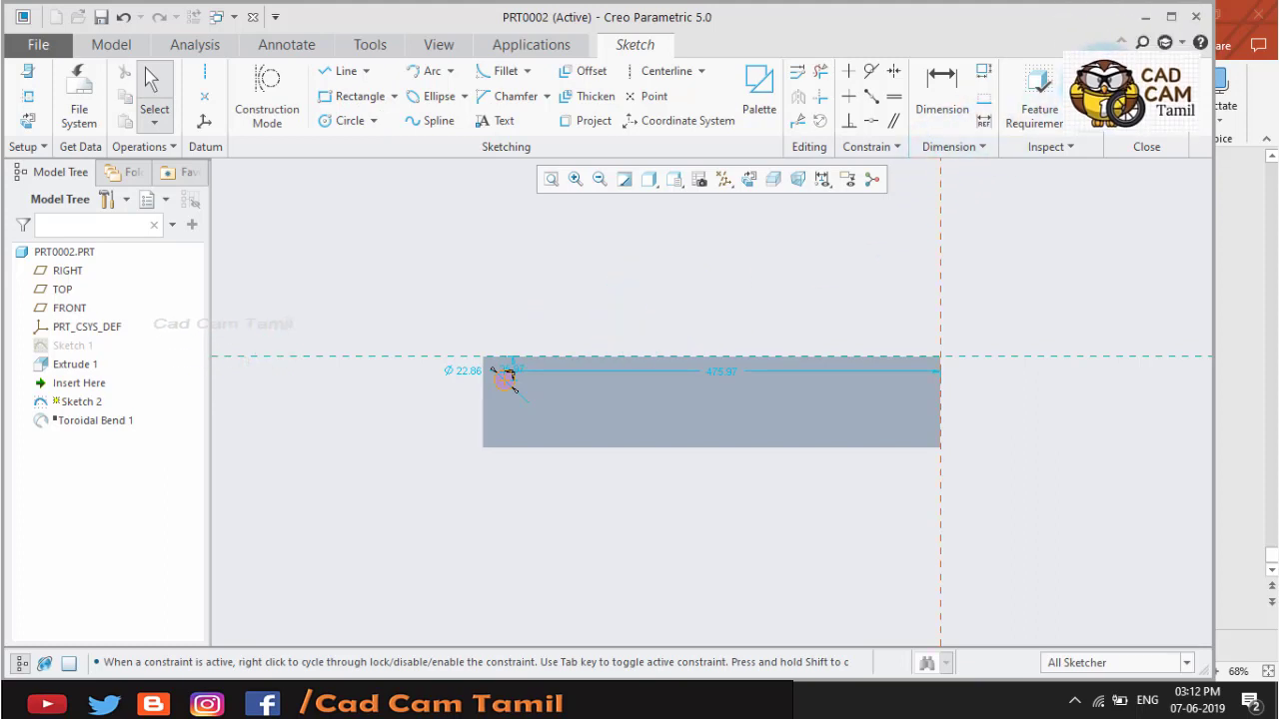
left_click(1123, 100)
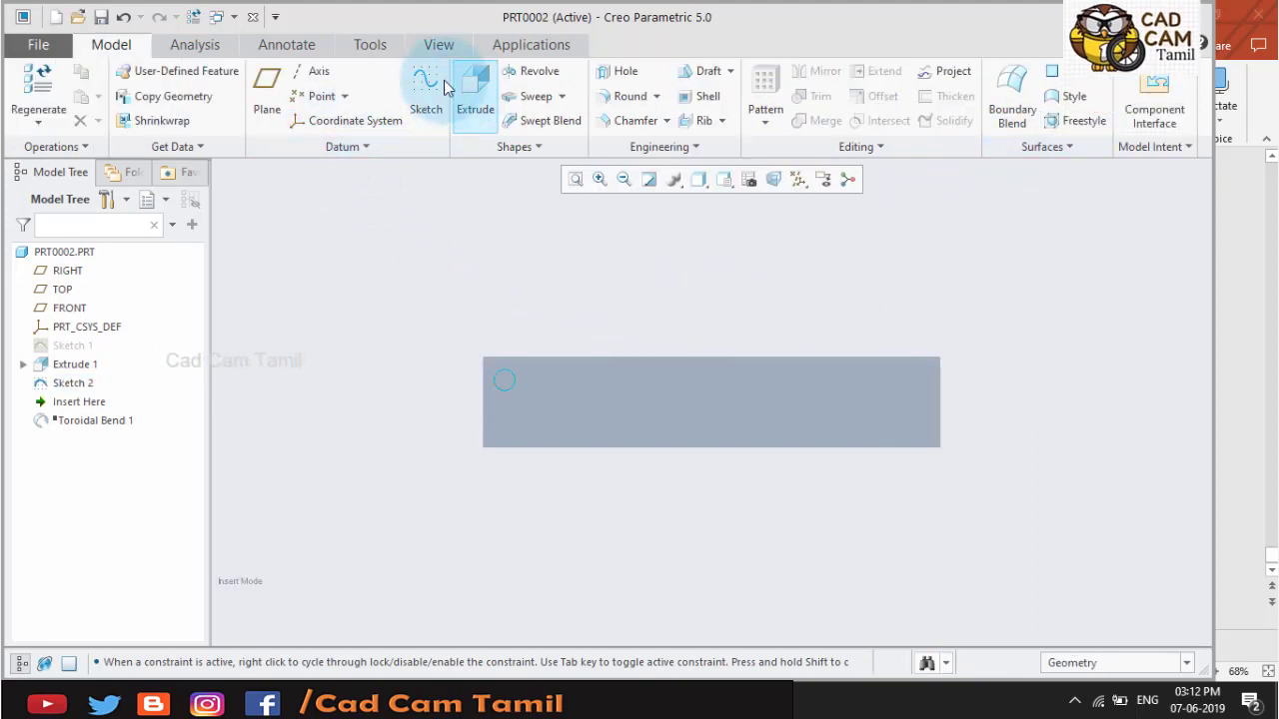
- On the plate's top face, sketch a rectangle over the plate dimensioned 500 wide as Sketch 3
left_click(425, 100)
left_click(633, 425)
left_click(1179, 439)
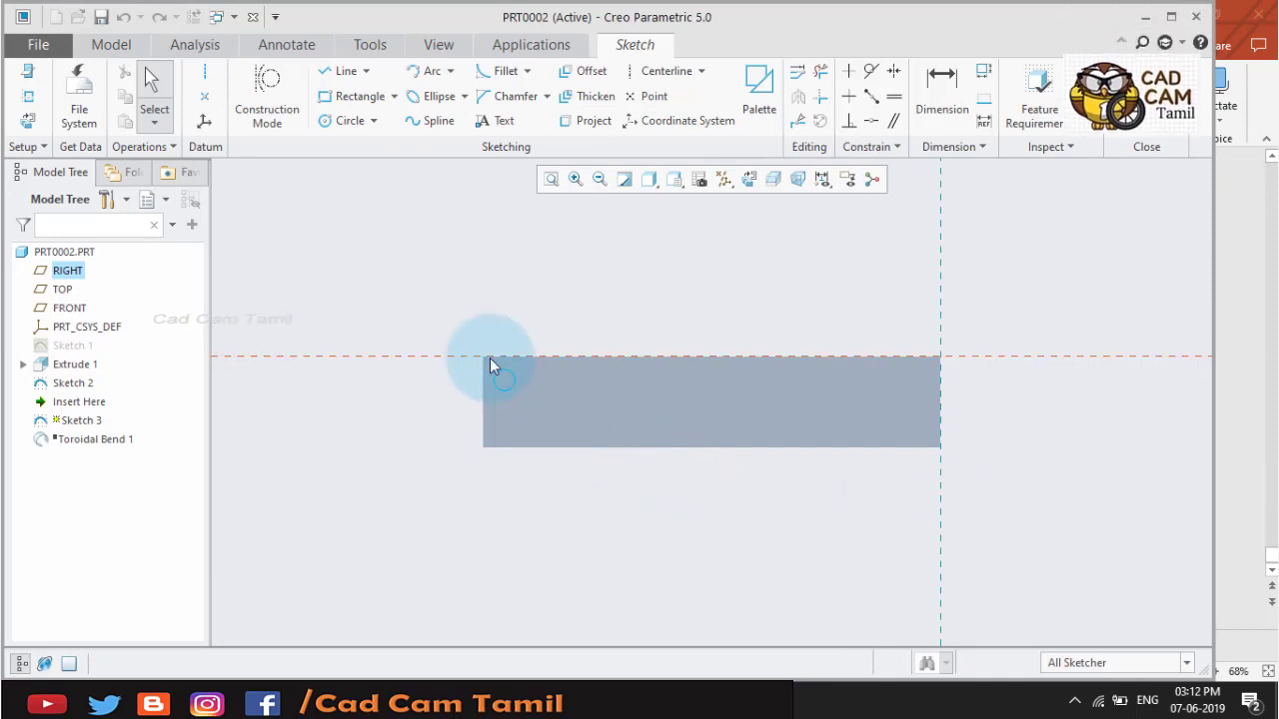
left_click(354, 96)
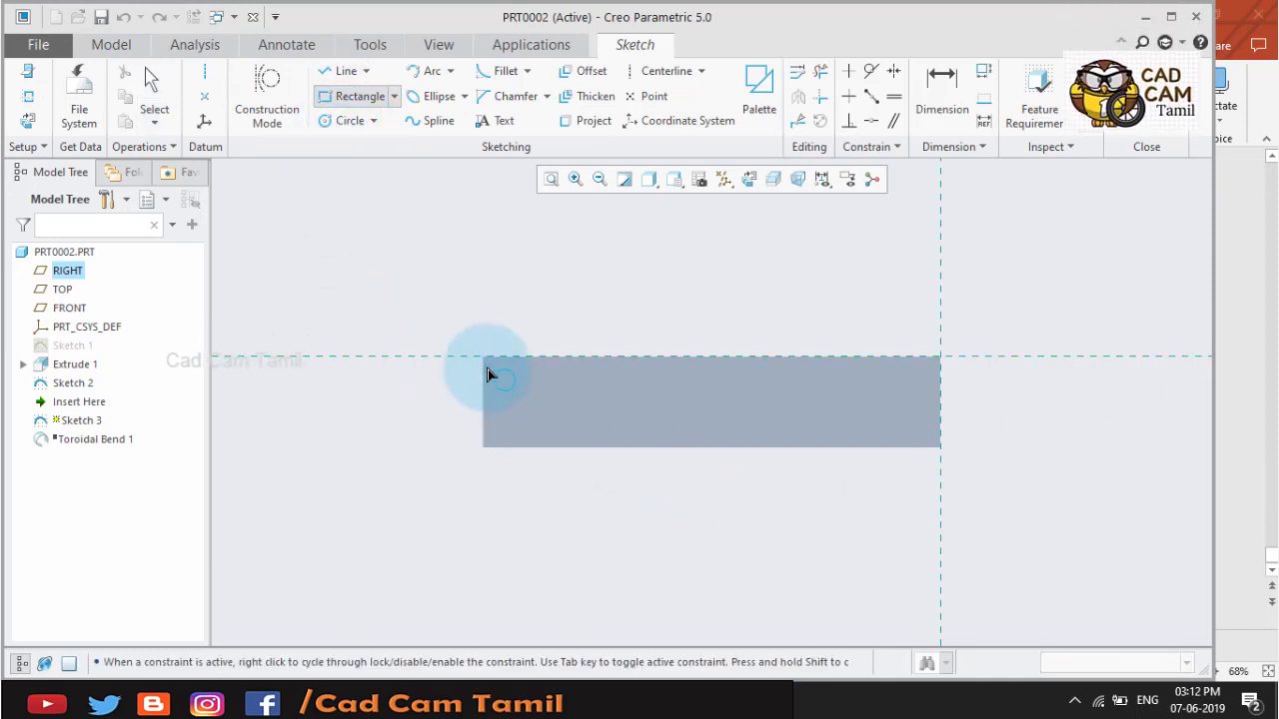
mouse_move(488, 365)
left_mouse_down()
mouse_move(905, 425)
mouse_move(936, 454)
mouse_move(952, 430)
left_mouse_up()
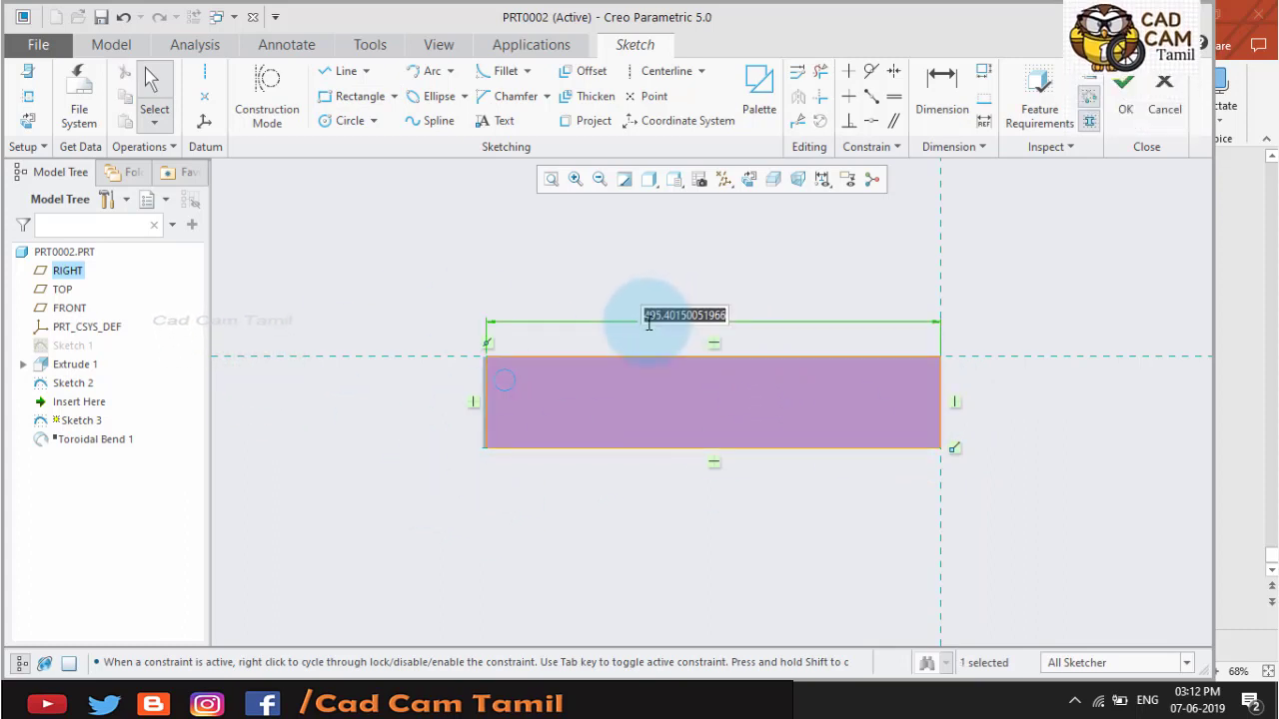
type("500.00")
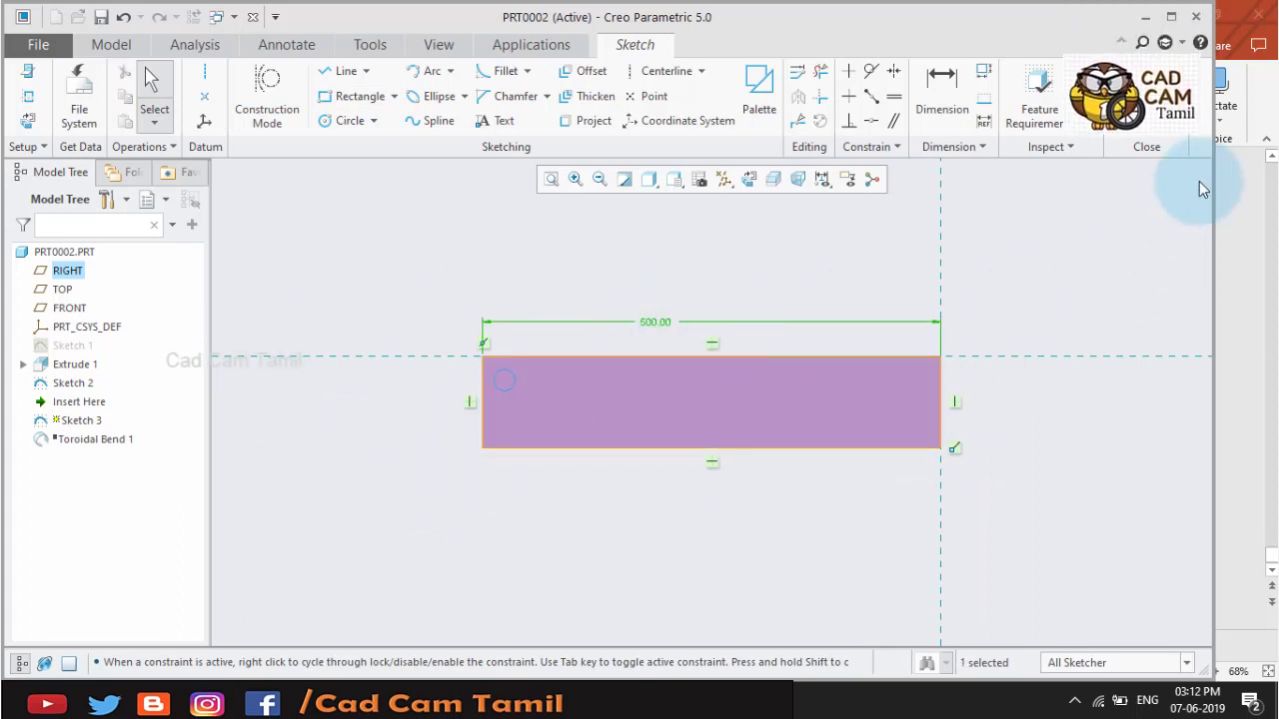
left_click(1124, 95)
mouse_move(968, 346)
middle_mouse_down()
mouse_move(1022, 393)
mouse_move(1035, 373)
middle_mouse_up()
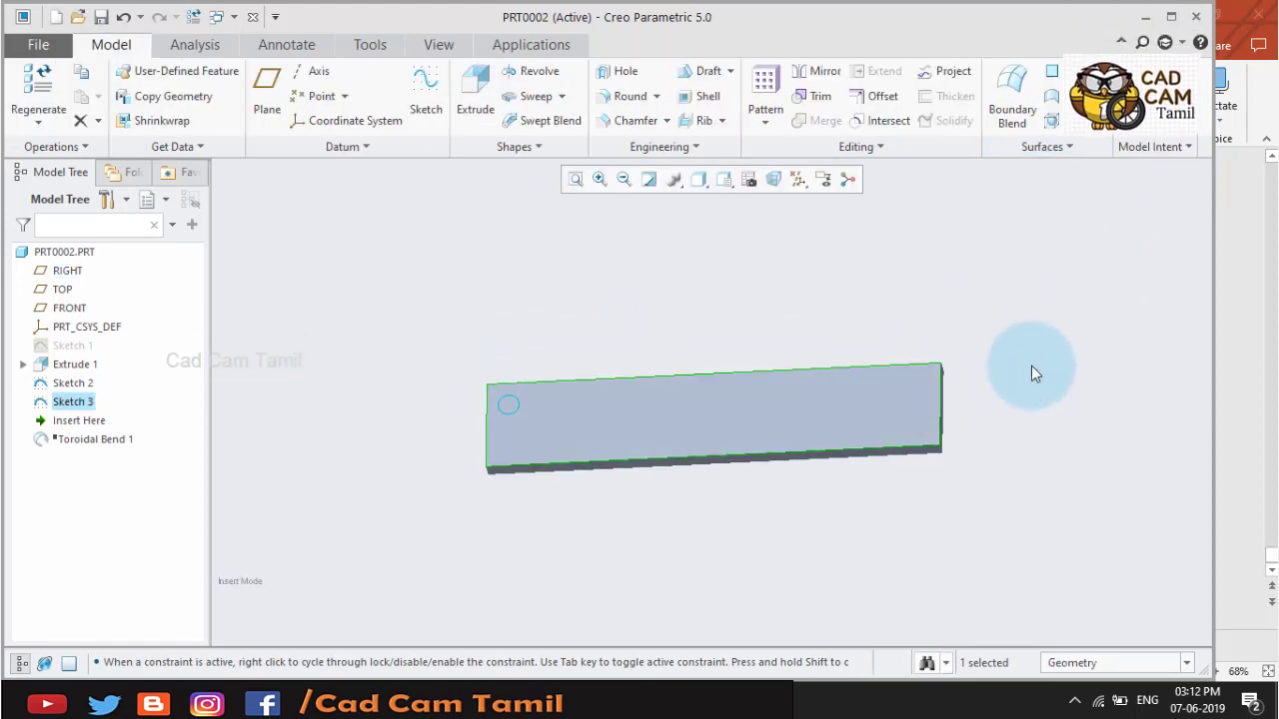
- Extrude the Sketch 2 circle to a depth of 5.00, creating the Extrude 2 stud
left_click(464, 91)
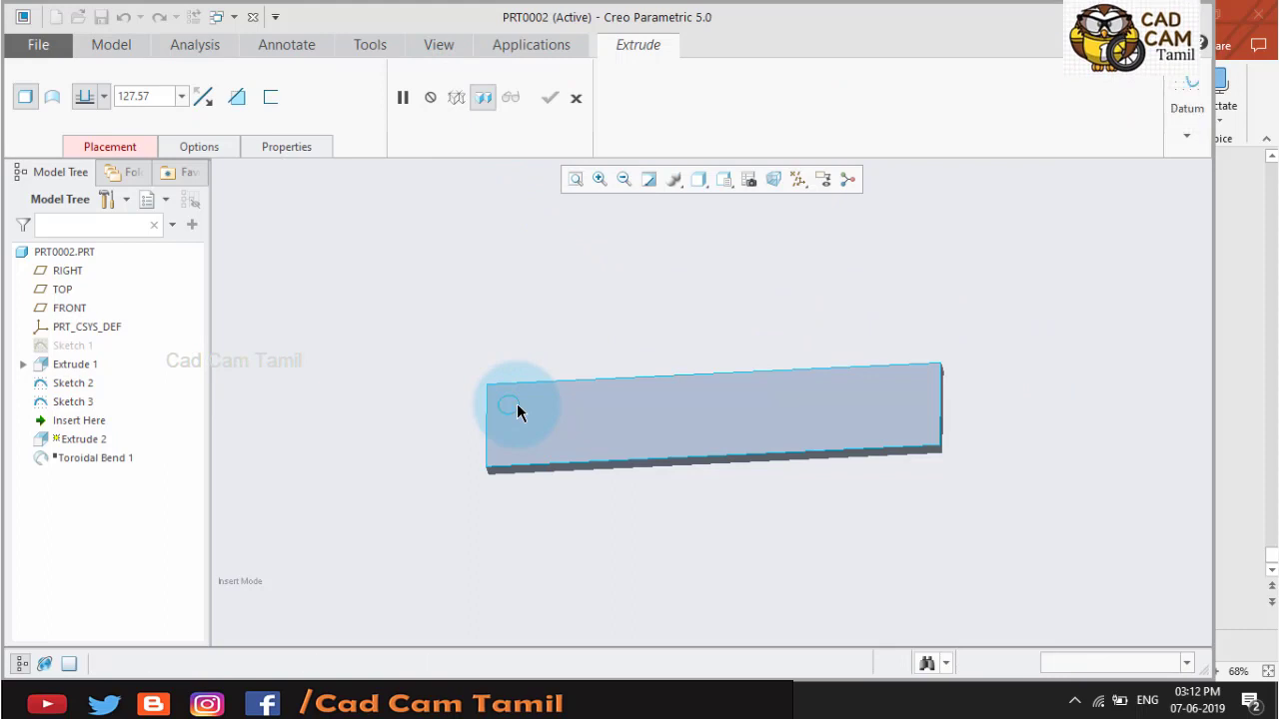
left_click(492, 359)
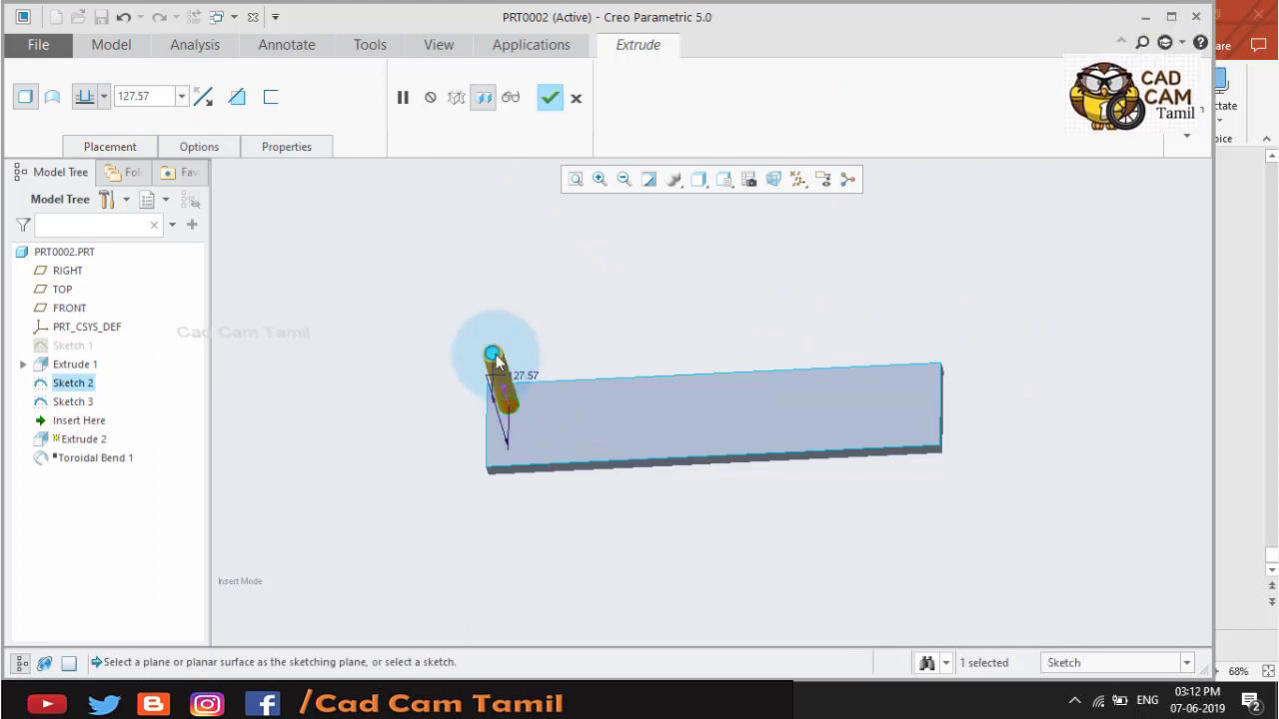
mouse_move(513, 399)
left_mouse_down()
mouse_move(518, 418)
mouse_move(607, 335)
left_mouse_up()
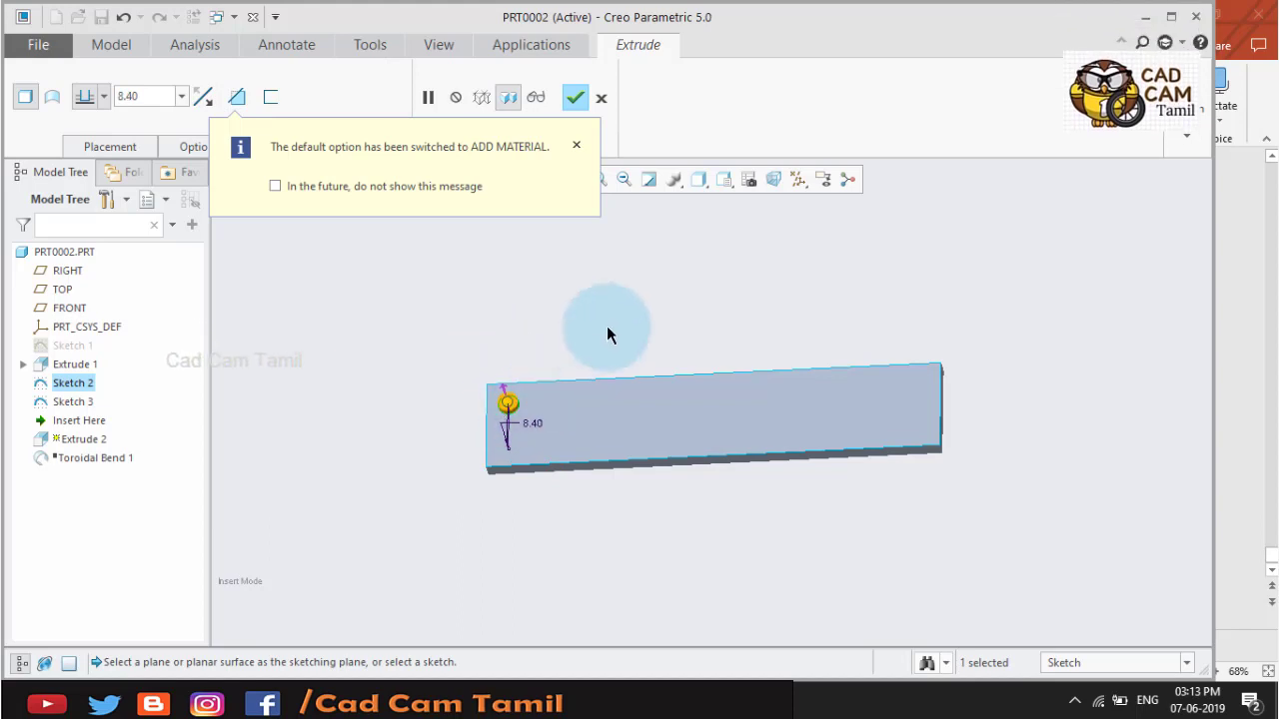
double_click(151, 96)
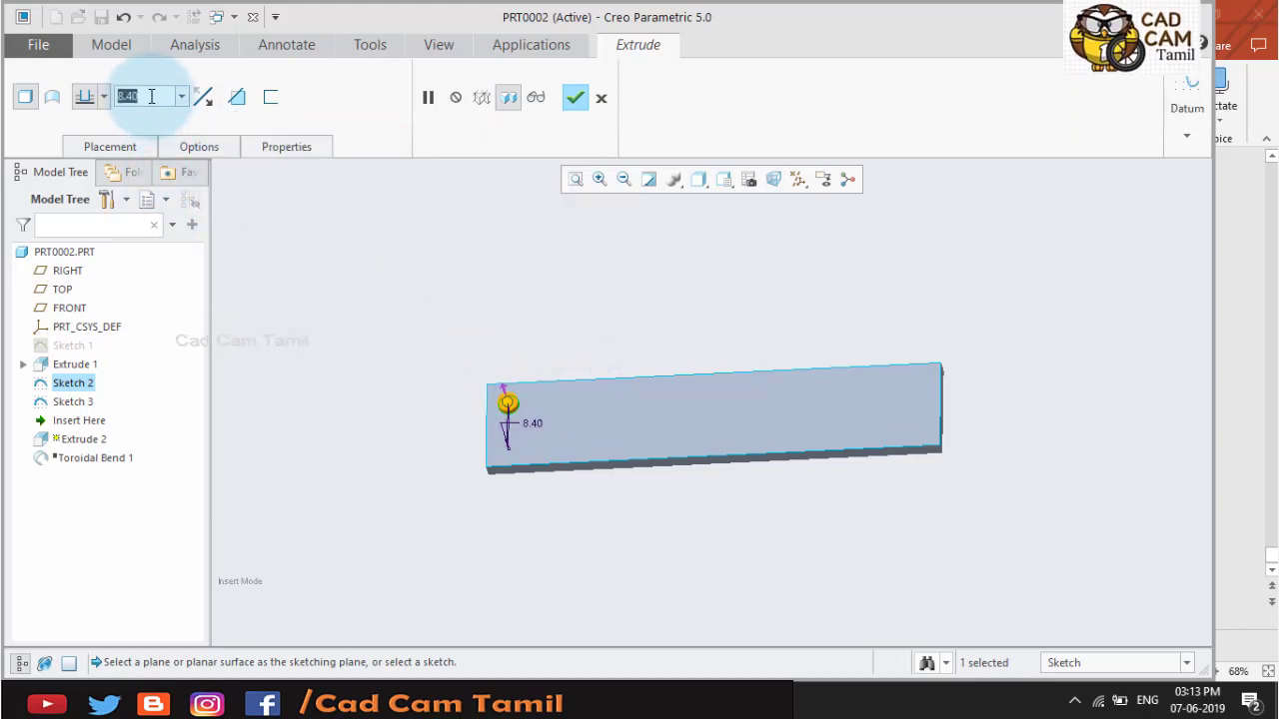
type("5")
key("Return")
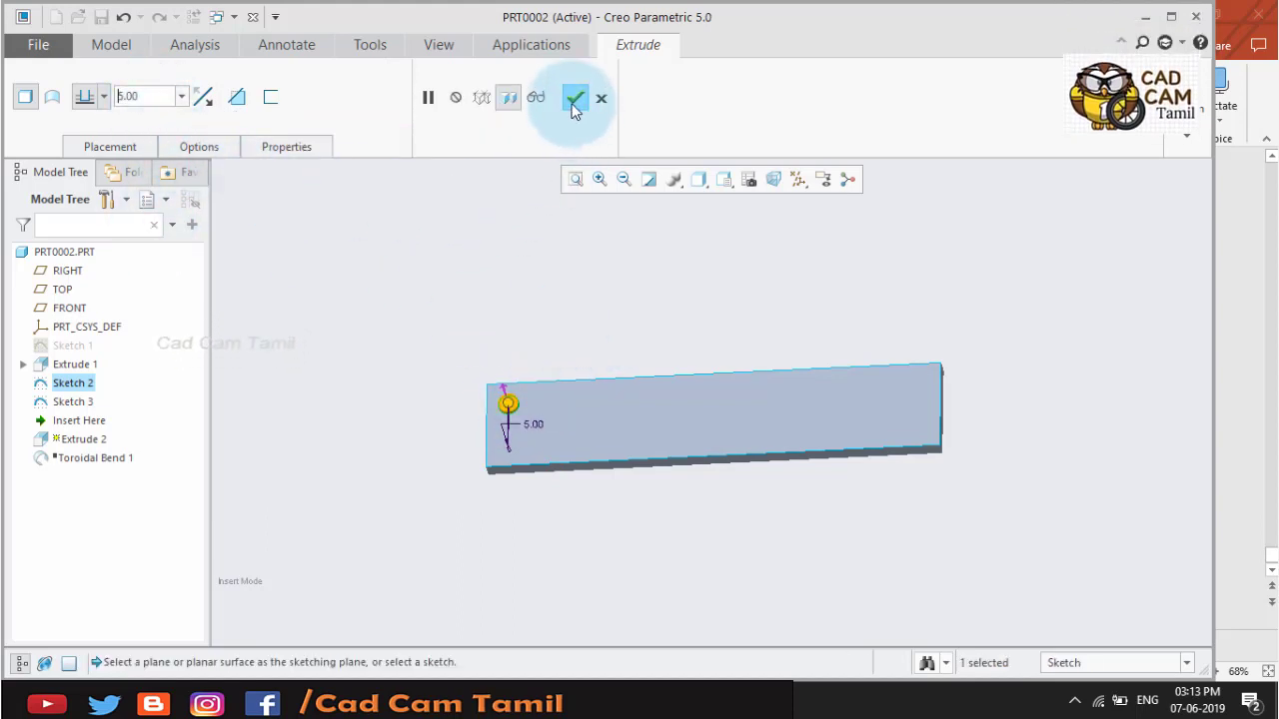
left_click(574, 97)
scroll(514, 412, "up", 3)
scroll(511, 404, "down", 3)
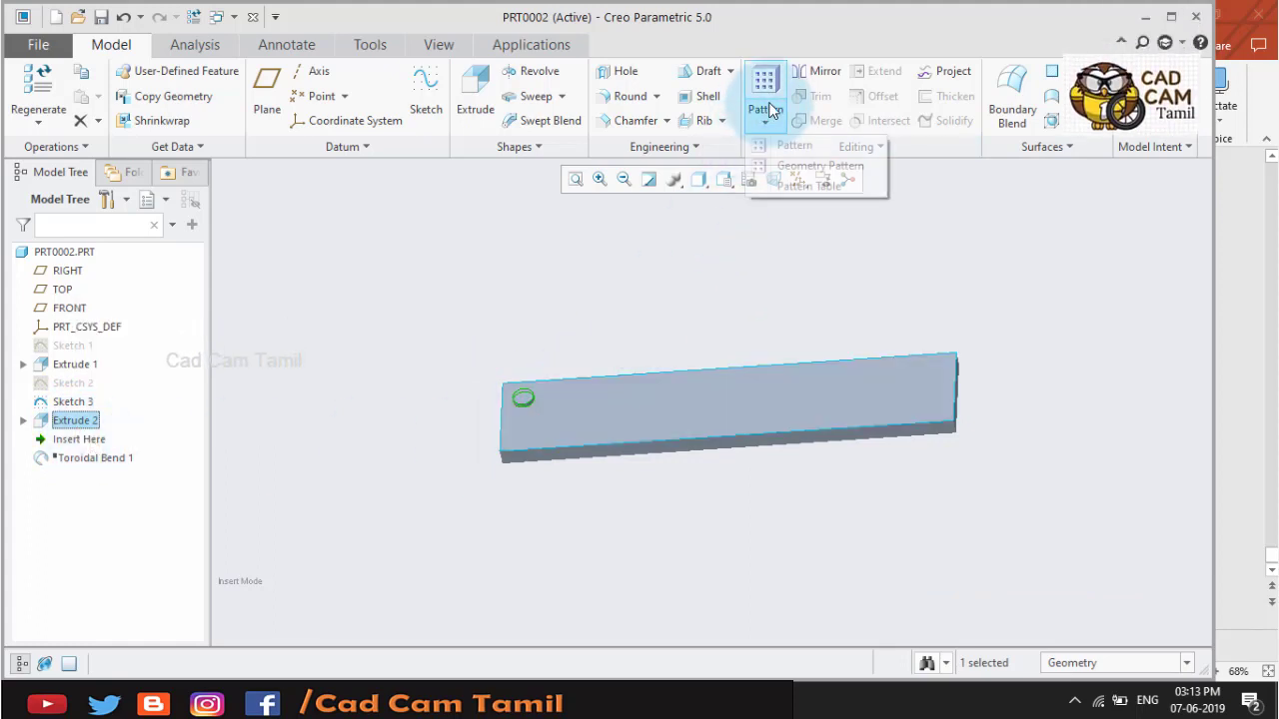
- Fill-pattern Extrude 2 inside Sketch 3 using a diamond layout with 30.00 spacing
left_click(786, 148)
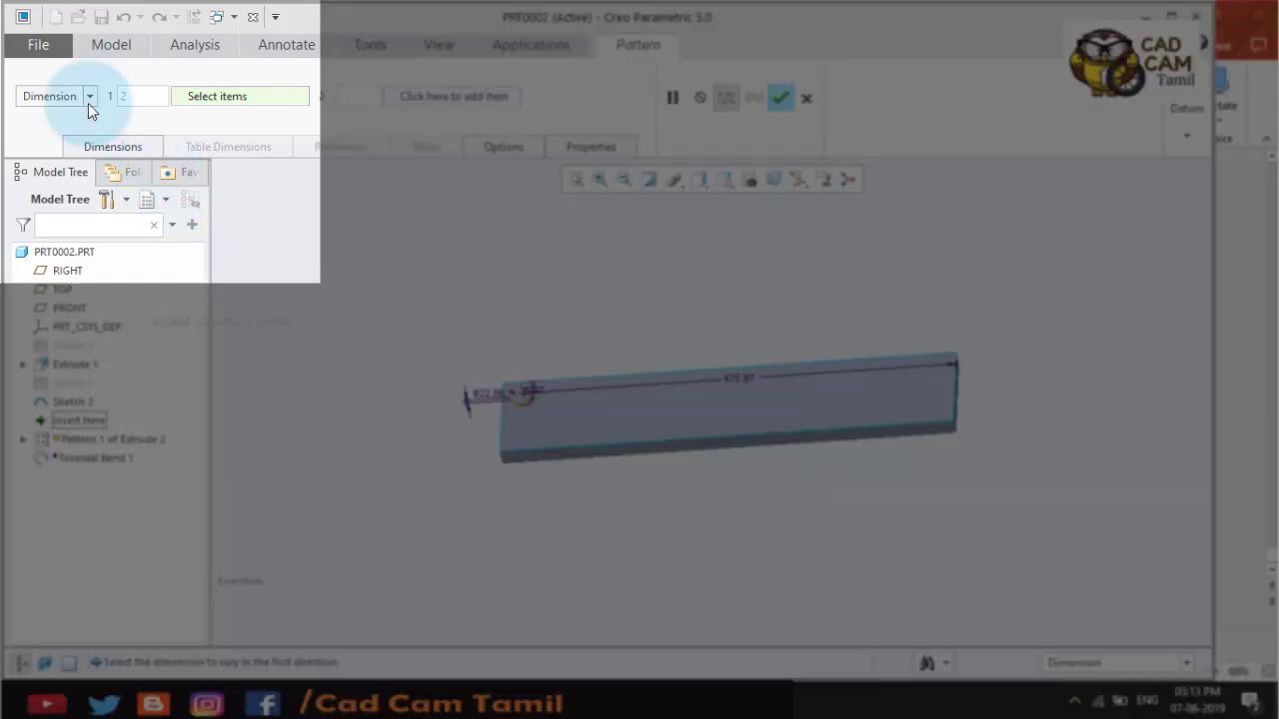
left_click(89, 99)
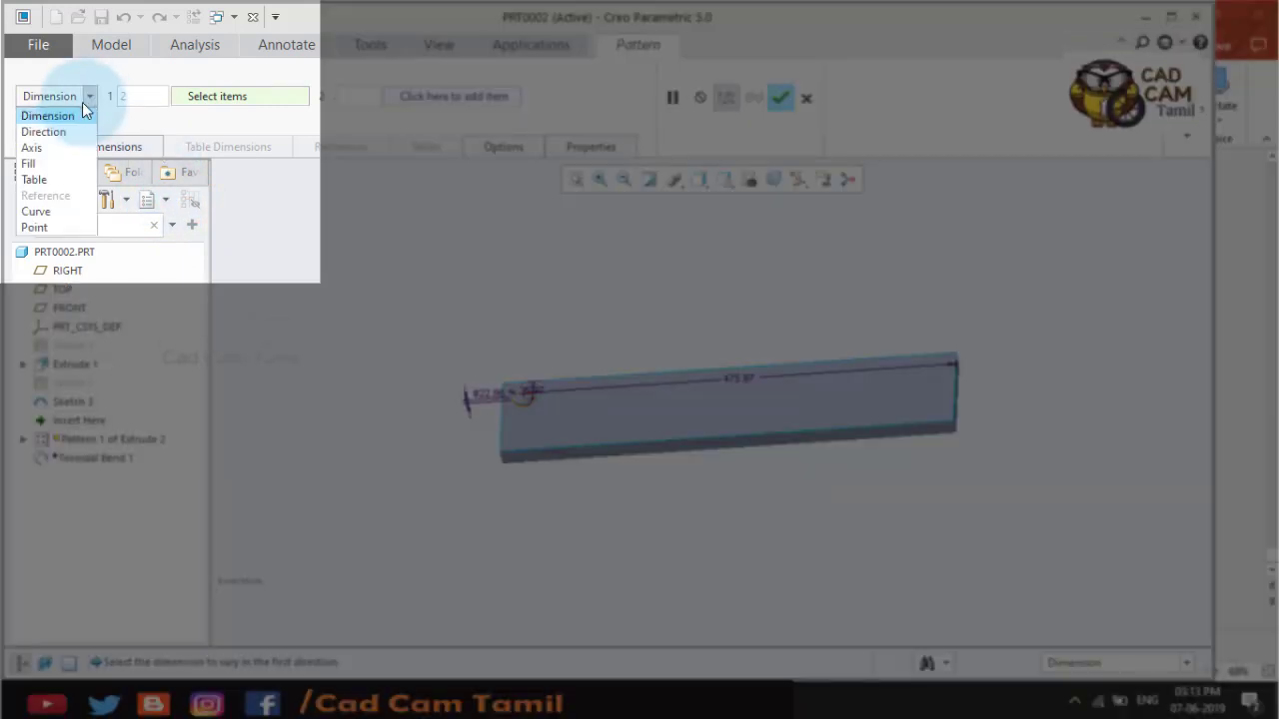
left_click(30, 163)
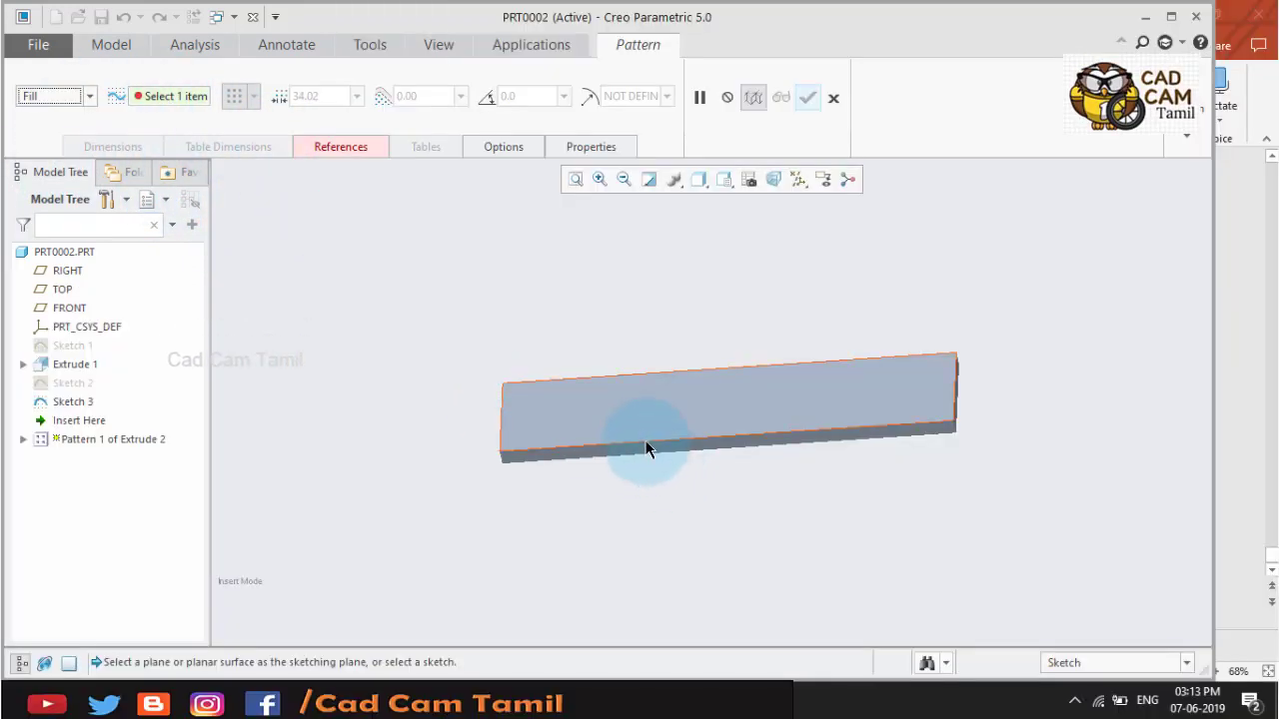
left_click(646, 450)
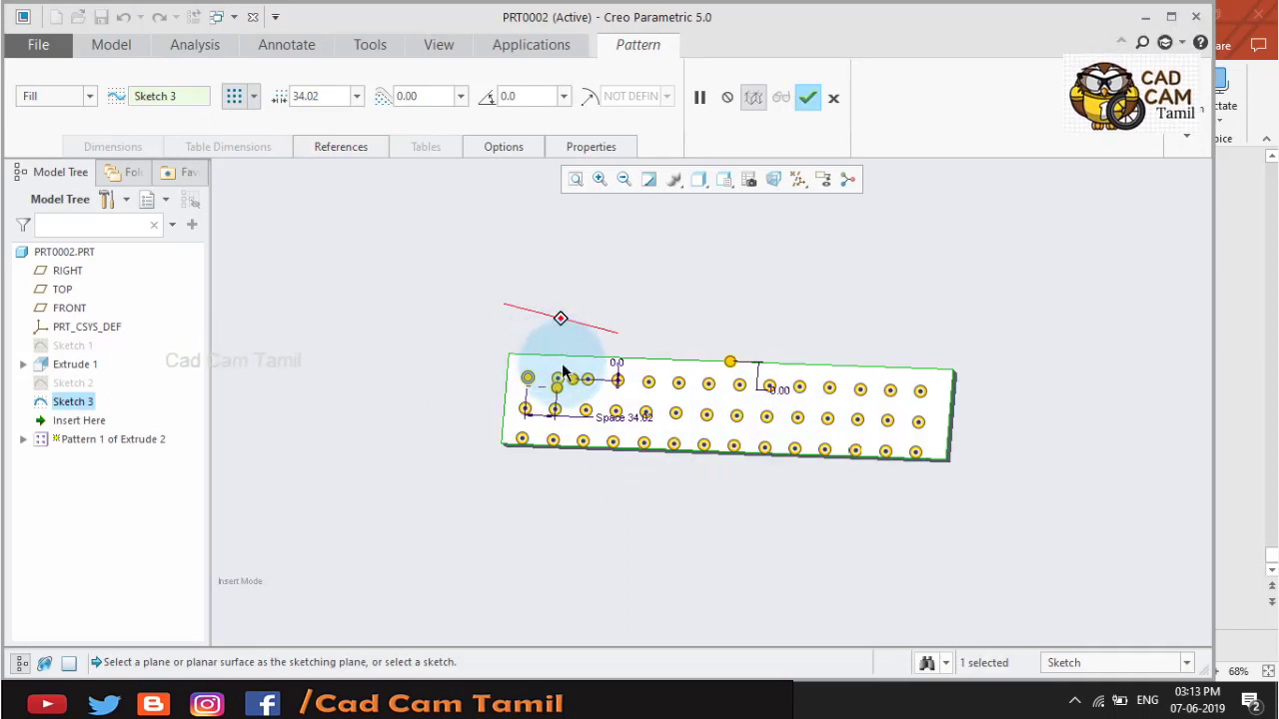
left_click(254, 95)
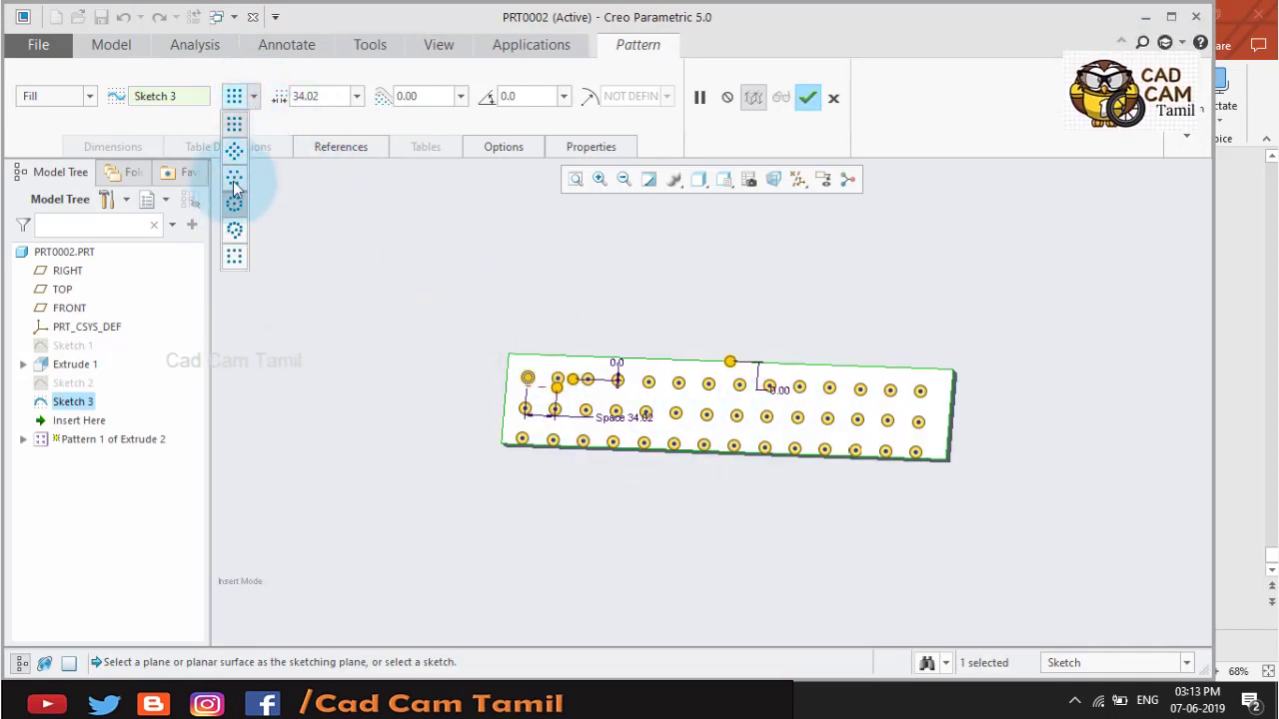
left_click(235, 160)
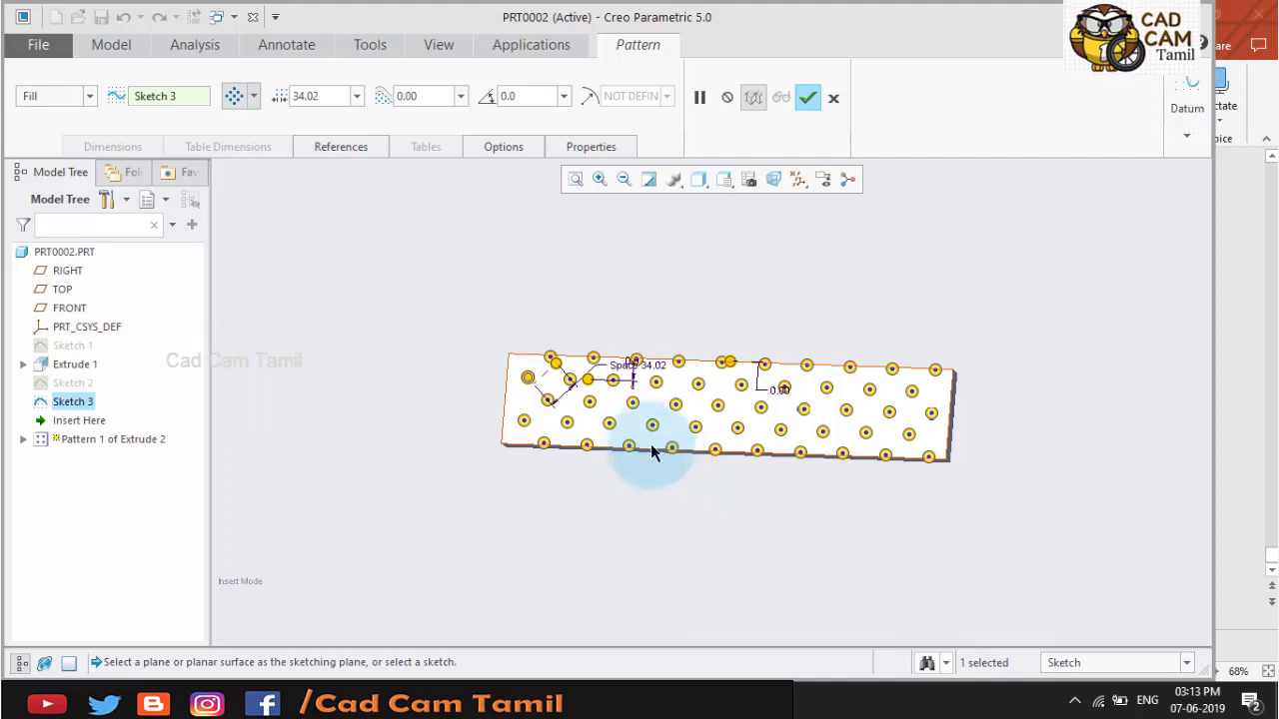
left_click_drag(586, 380, 562, 378)
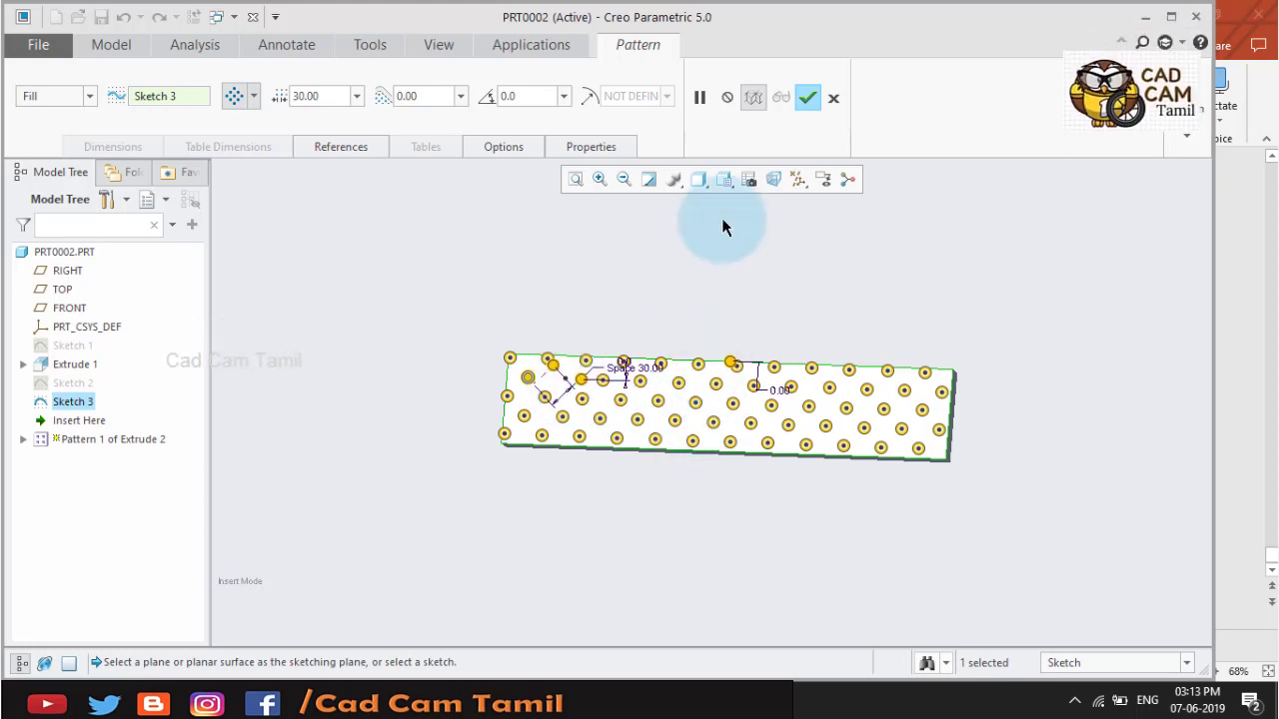
left_click(806, 100)
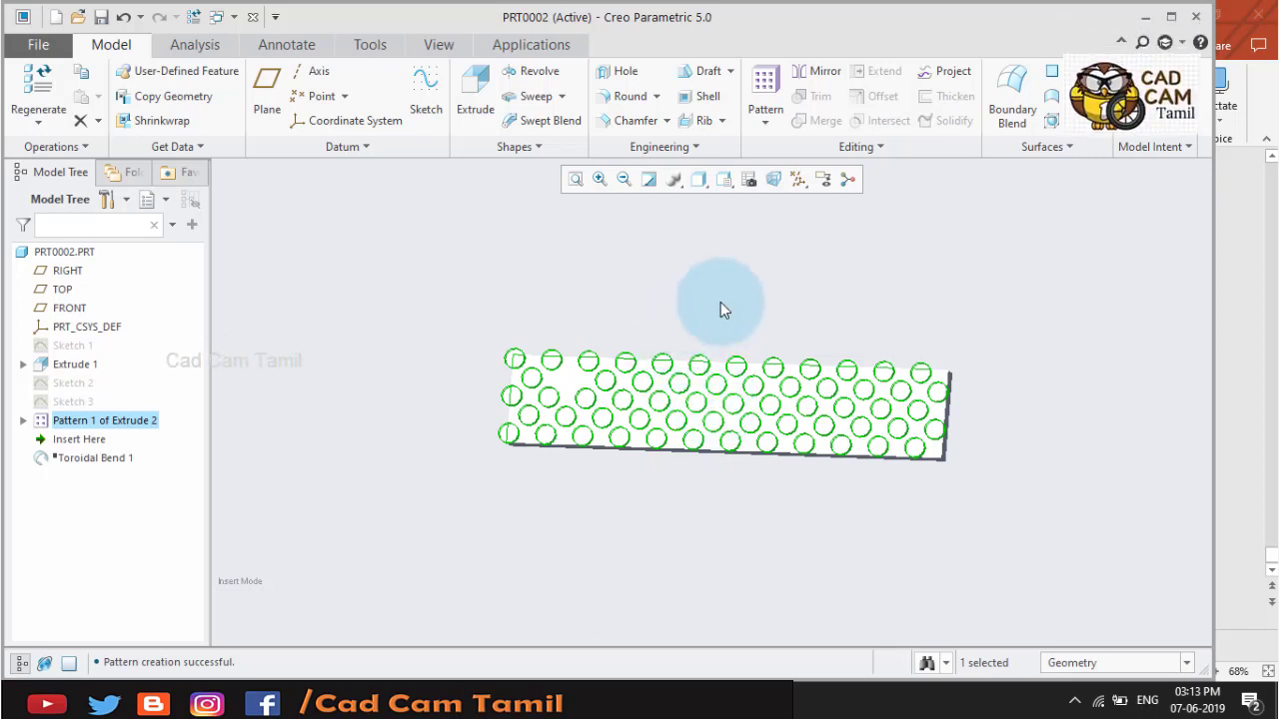
- Move the Insert Here marker below Toroidal Bend 1 so the studded plate wraps into a tyre, then inspect it
middle_click_drag(720, 301, 634, 344)
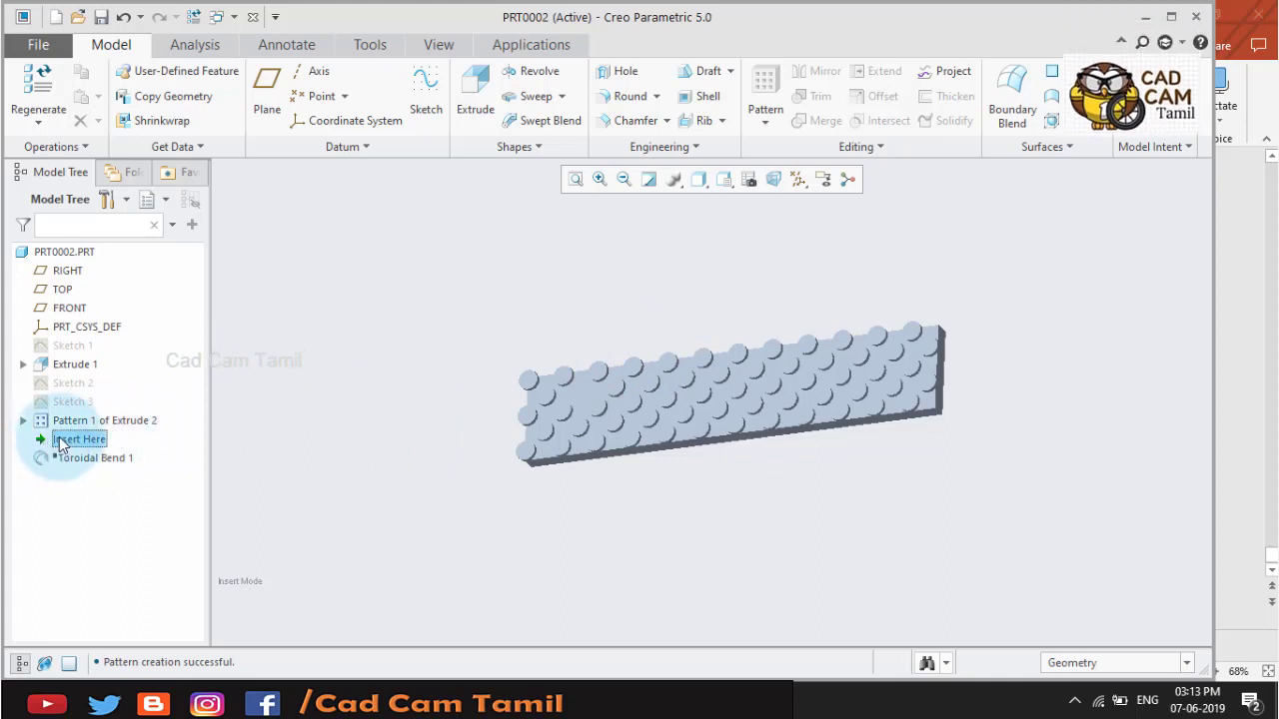
left_click_drag(57, 465, 58, 470)
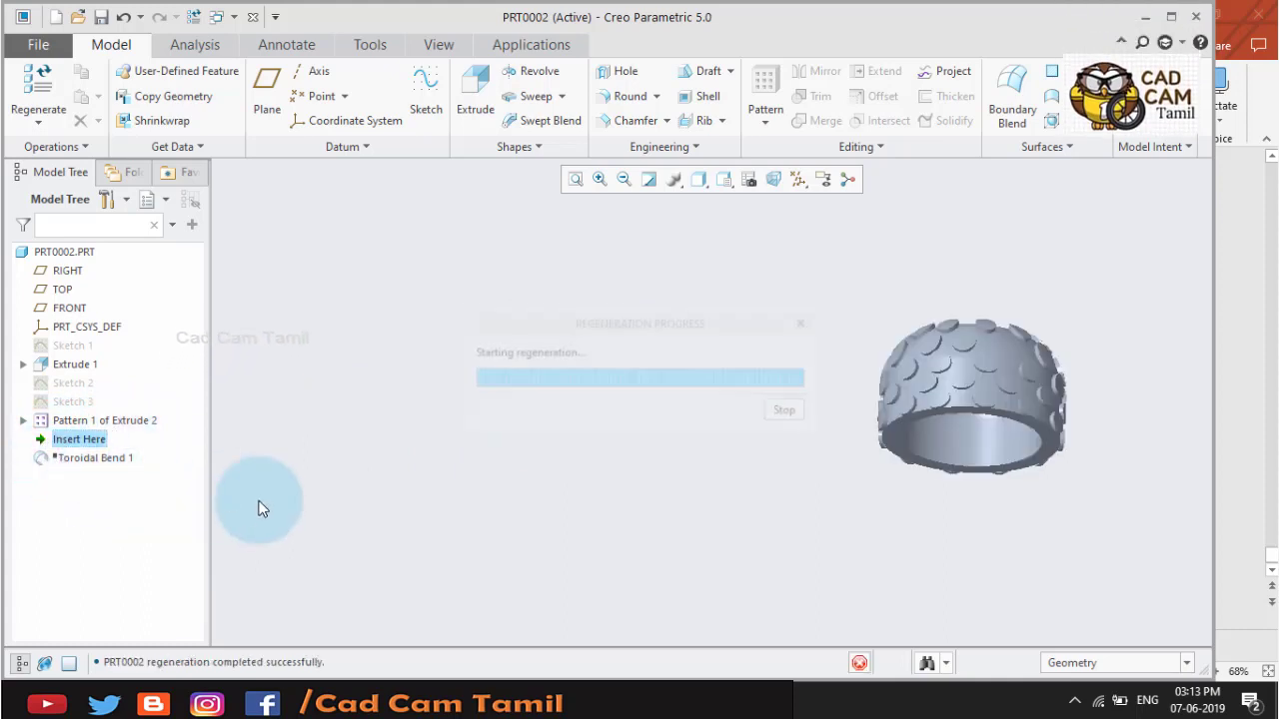
mouse_move(487, 434)
middle_mouse_down()
mouse_move(536, 451)
mouse_move(400, 396)
mouse_move(429, 436)
mouse_move(545, 496)
mouse_move(522, 460)
mouse_move(583, 422)
mouse_move(558, 436)
mouse_move(483, 410)
middle_mouse_up()
mouse_move(577, 418)
middle_mouse_down()
mouse_move(705, 470)
mouse_move(585, 442)
mouse_move(685, 456)
mouse_move(667, 464)
mouse_move(696, 443)
mouse_move(665, 470)
mouse_move(561, 439)
mouse_move(708, 442)
mouse_move(782, 353)
mouse_move(845, 381)
mouse_move(765, 443)
mouse_move(740, 369)
mouse_move(753, 313)
mouse_move(748, 443)
mouse_move(769, 432)
mouse_move(776, 448)
mouse_move(787, 402)
mouse_move(684, 477)
middle_mouse_up()
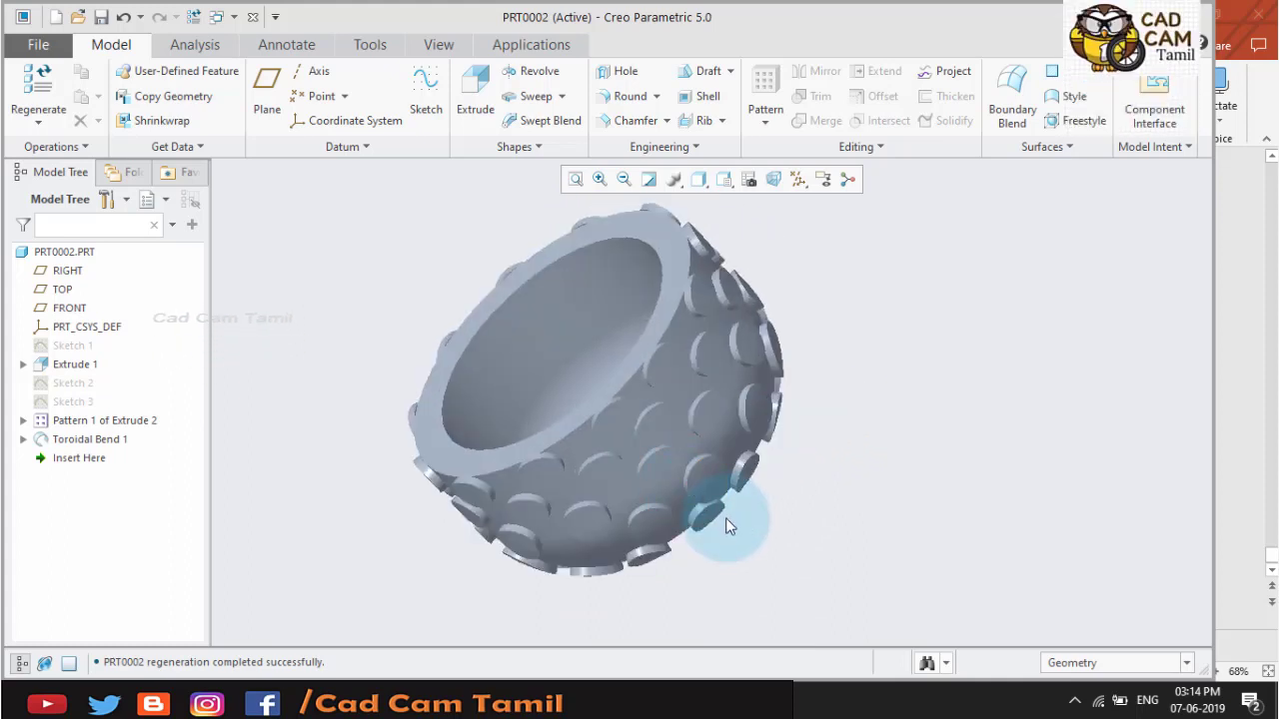